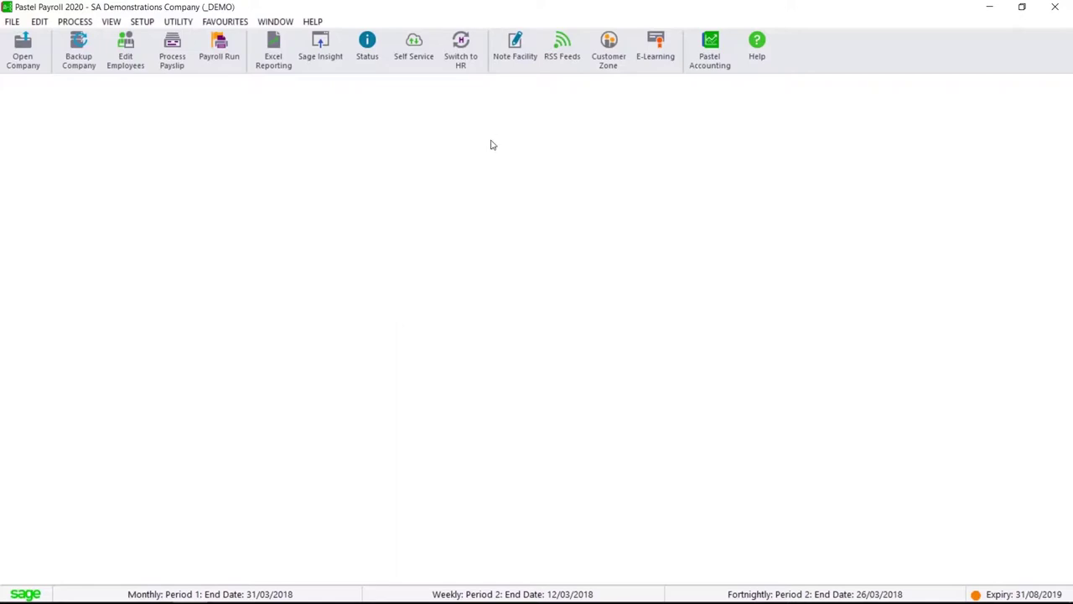
Review the company parameters' general and statutory settings, keep MIBFA as industrial council, and close without saving
{"action": "left_click", "coordinate": [142, 21]}
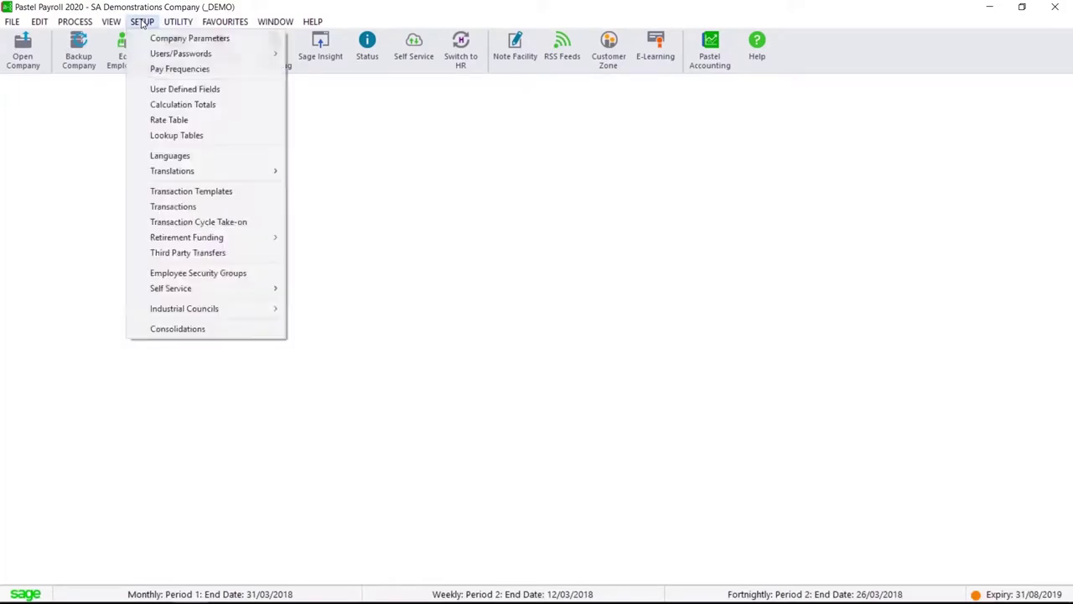
{"action": "left_click", "coordinate": [191, 38]}
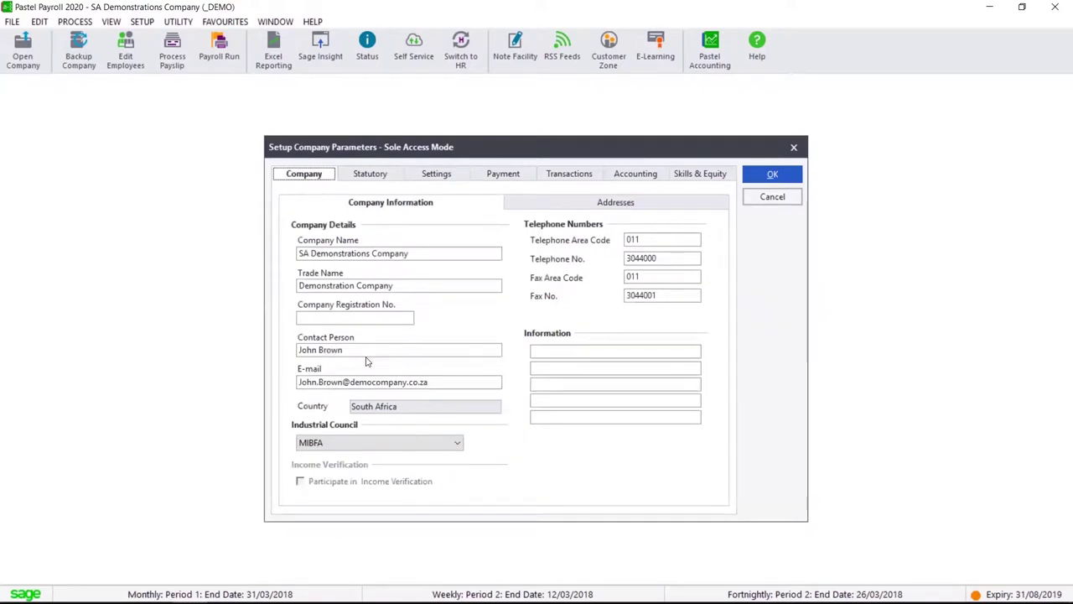
{"action": "left_click", "coordinate": [443, 178]}
{"action": "left_click", "coordinate": [383, 177]}
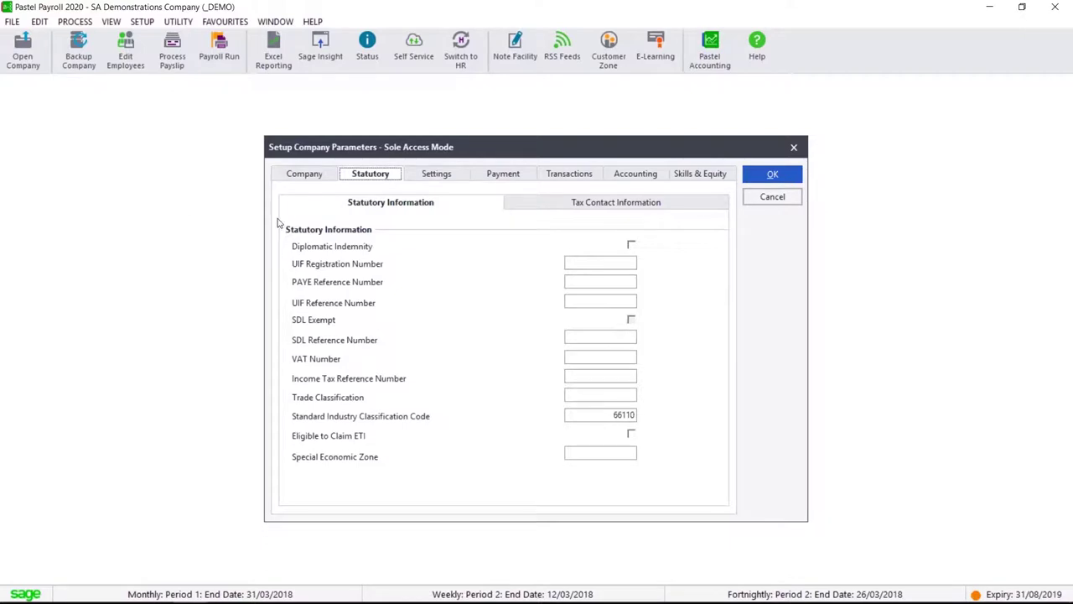
{"action": "left_click", "coordinate": [298, 180]}
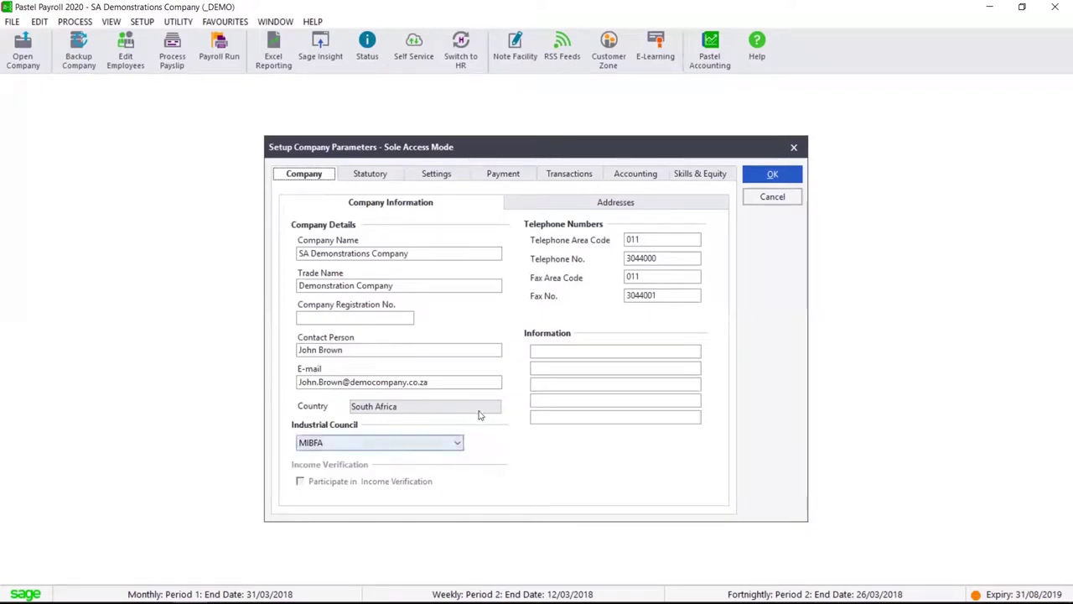
{"action": "left_click", "coordinate": [461, 444]}
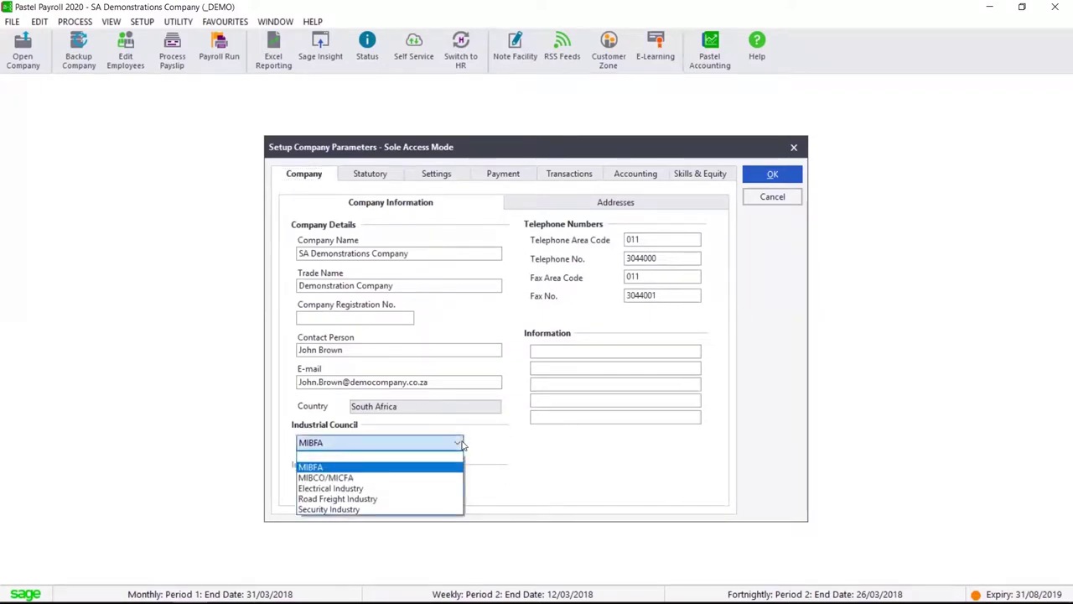
{"action": "left_click", "coordinate": [897, 101]}
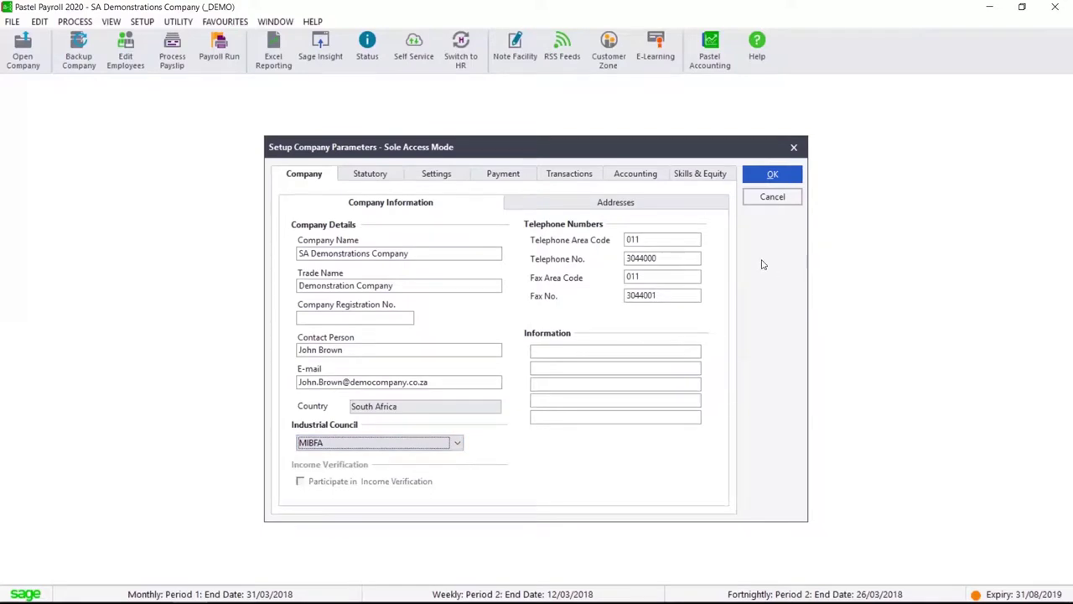
{"action": "left_click", "coordinate": [773, 198]}
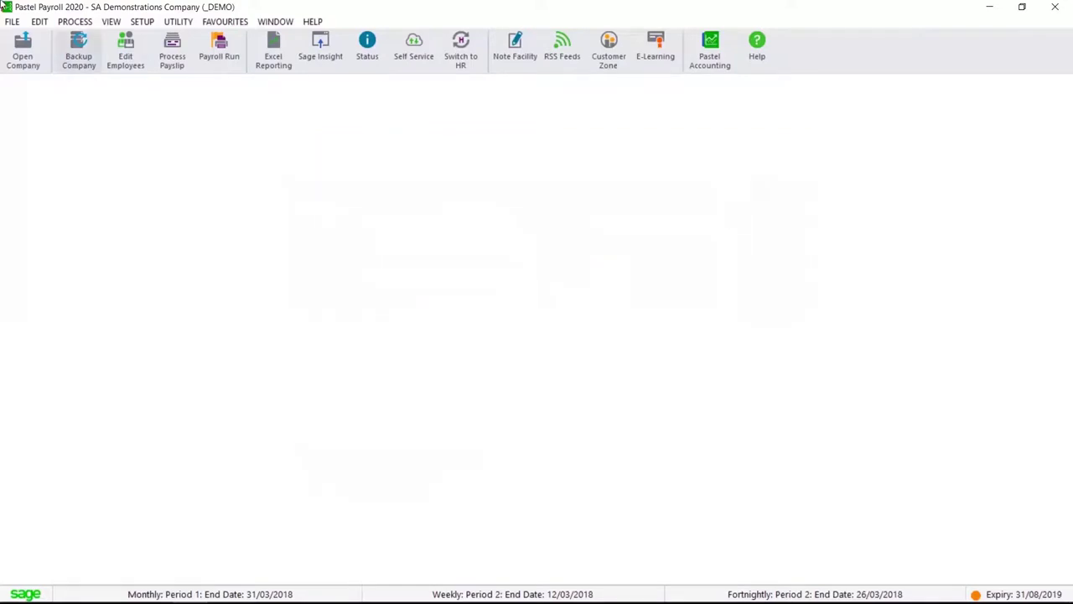
Browse the cost centre codes and the occupation list from the Edit menu
{"action": "left_click", "coordinate": [39, 22]}
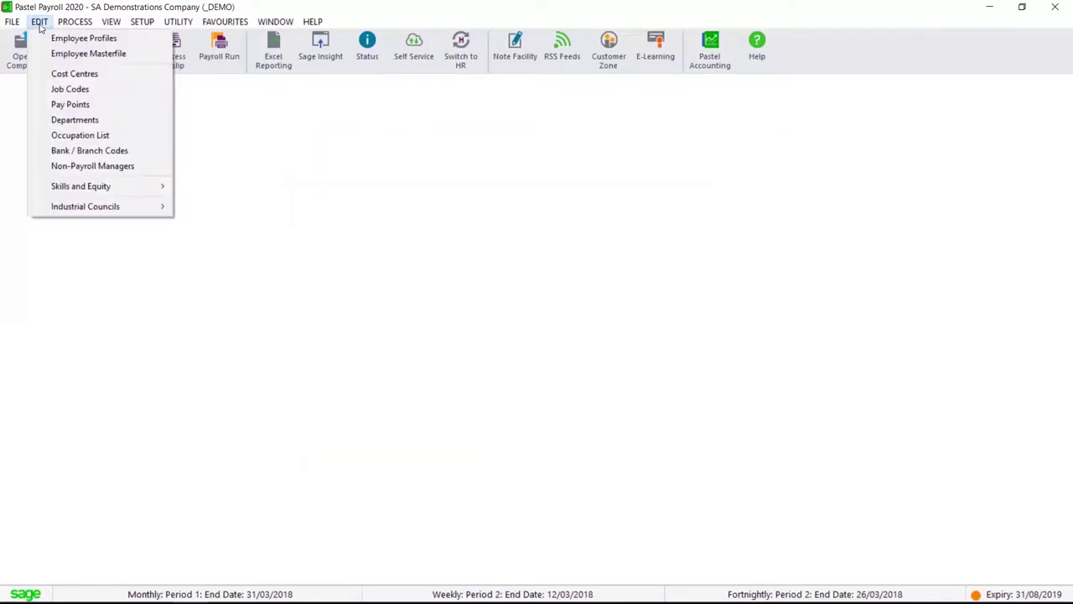
{"action": "key", "text": "Down"}
{"action": "key", "text": "Down"}
{"action": "key", "text": "Down"}
{"action": "key", "text": "Down"}
{"action": "key", "text": "Down"}
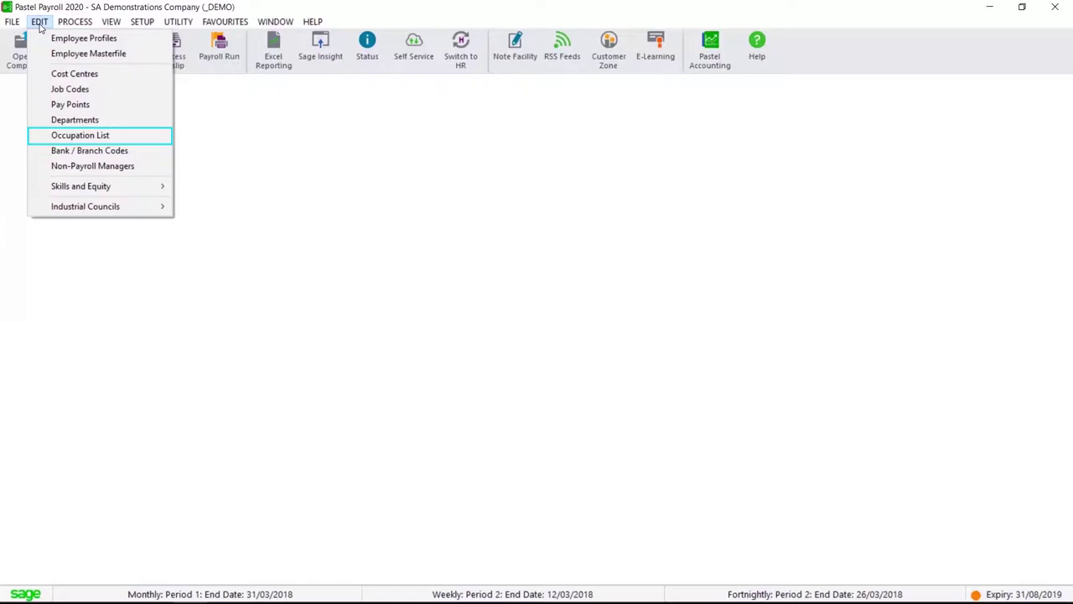
{"action": "key", "text": "Down"}
{"action": "key", "text": "Down"}
{"action": "key", "text": "Down"}
{"action": "key", "text": "Down"}
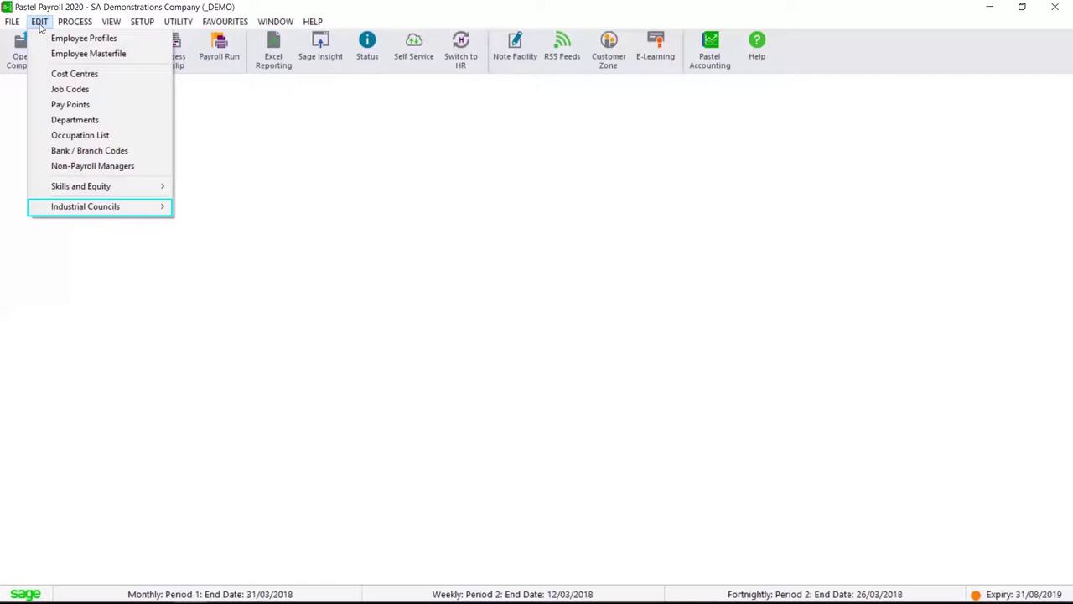
{"action": "left_click", "coordinate": [130, 75]}
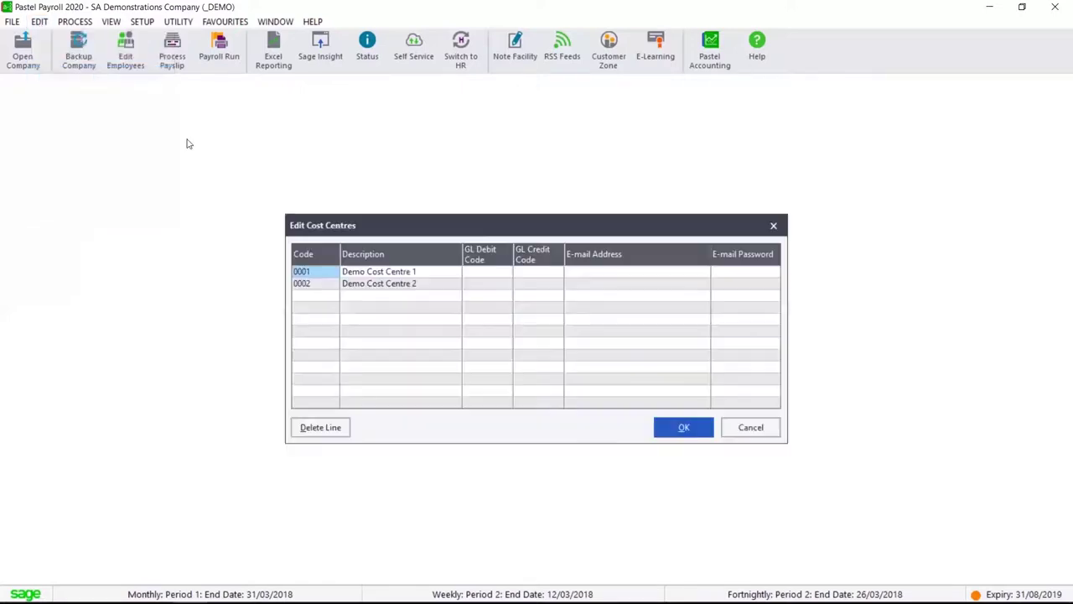
{"action": "left_click", "coordinate": [354, 264]}
{"action": "left_click", "coordinate": [683, 427]}
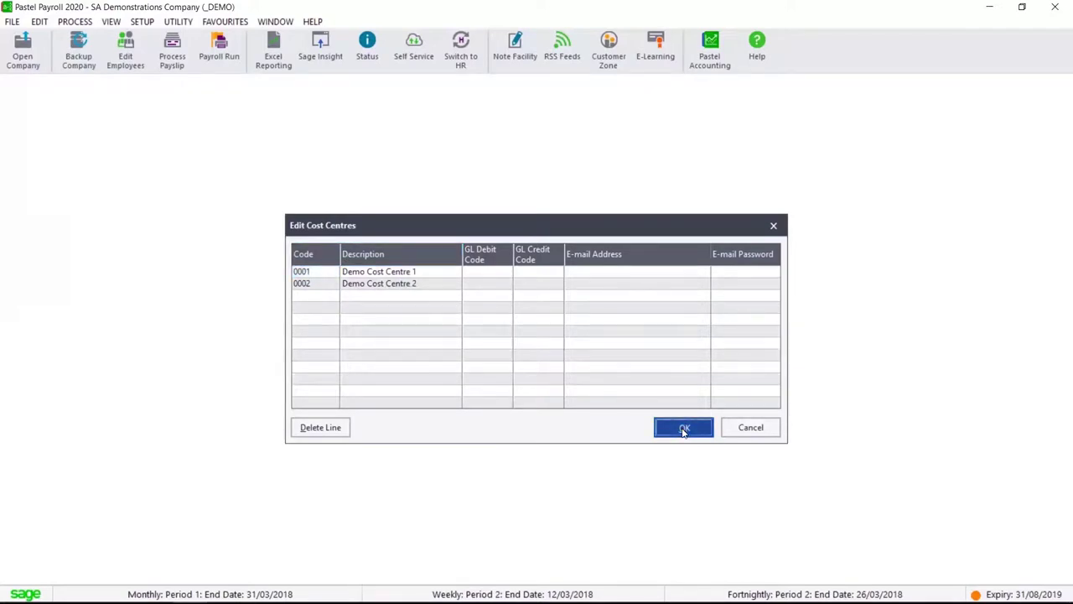
{"action": "left_click", "coordinate": [39, 23]}
{"action": "left_click", "coordinate": [114, 135]}
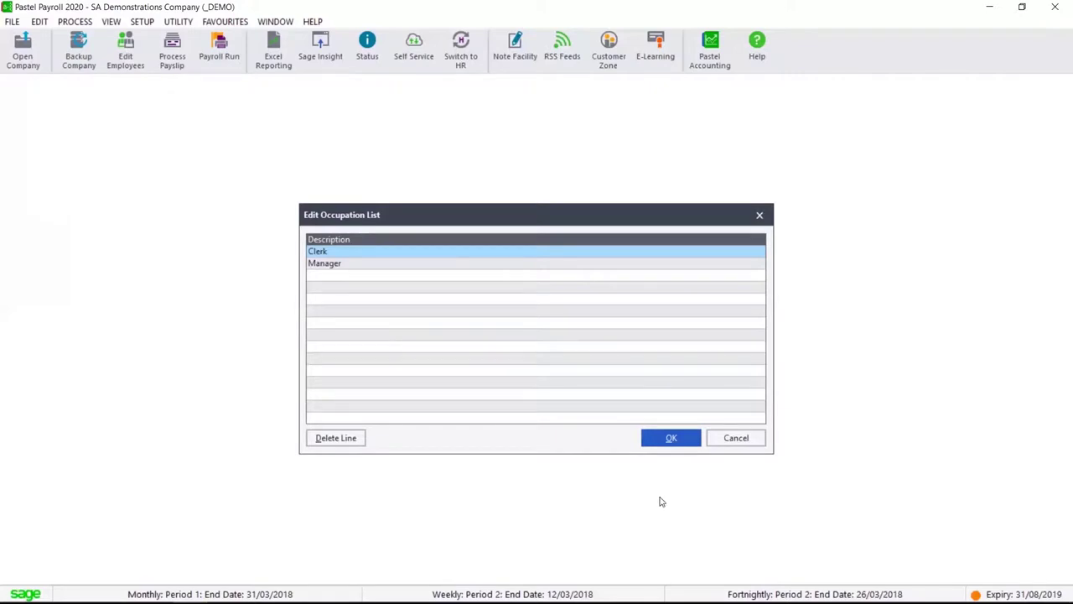
{"action": "left_click", "coordinate": [757, 215]}
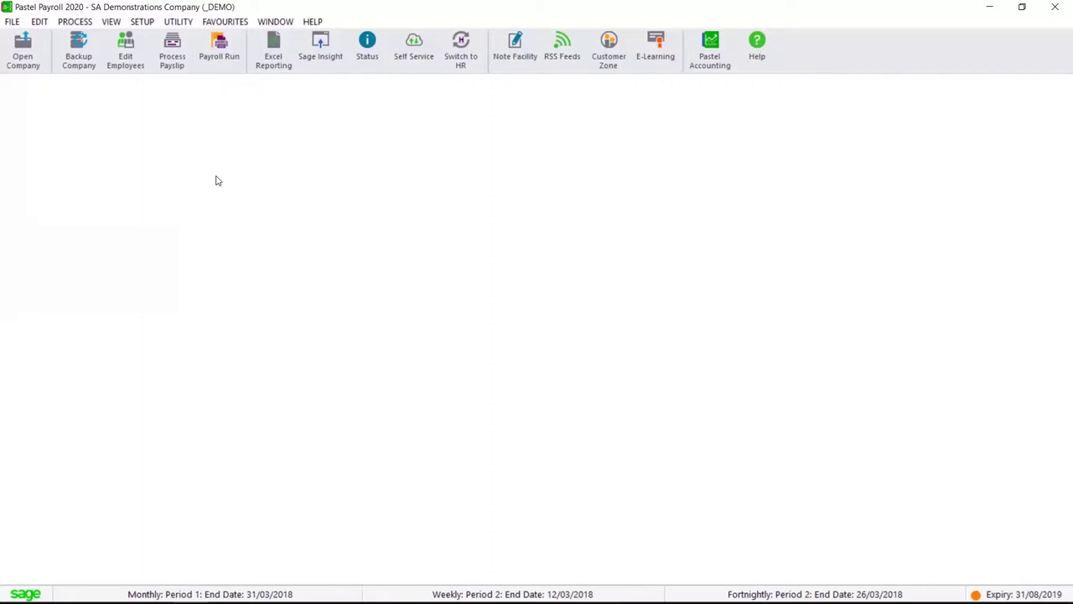
Open Employee Profiles and check the existing profiles in the Zoom list
{"action": "left_click", "coordinate": [40, 22]}
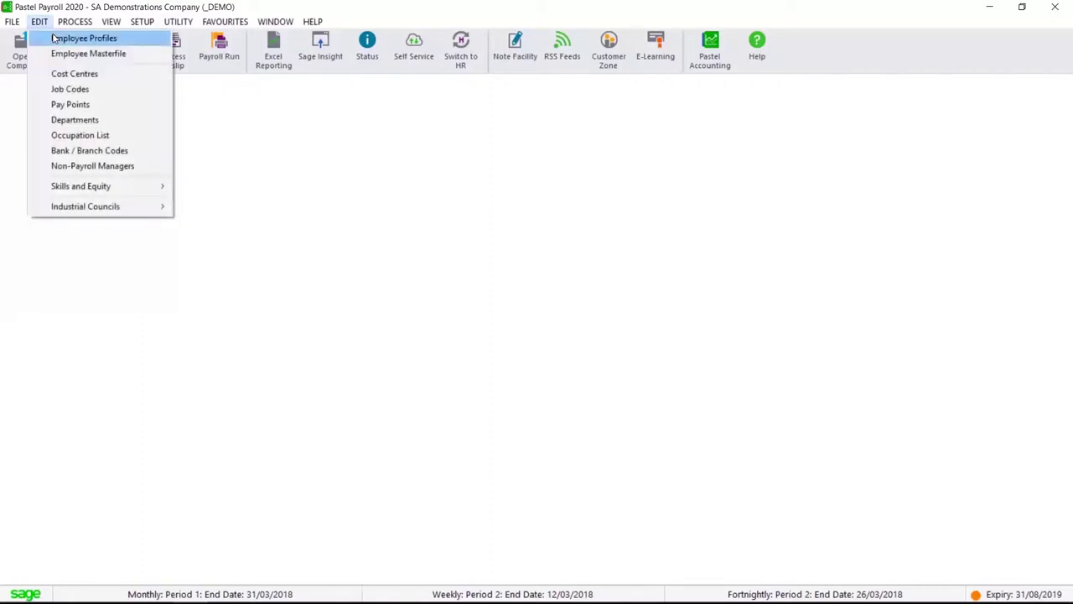
{"action": "left_click", "coordinate": [53, 39]}
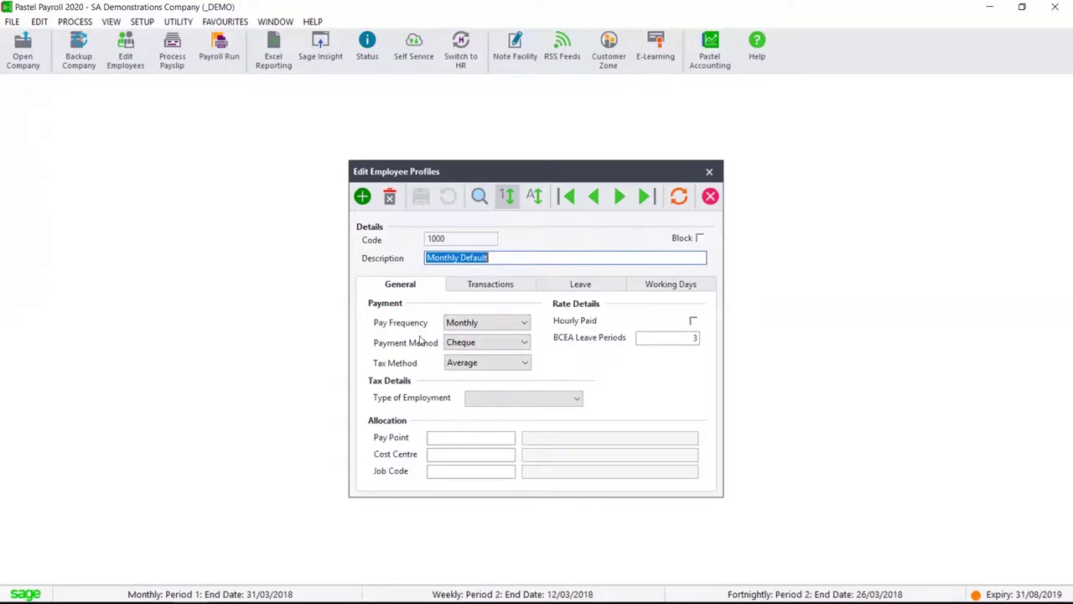
{"action": "left_click", "coordinate": [477, 199]}
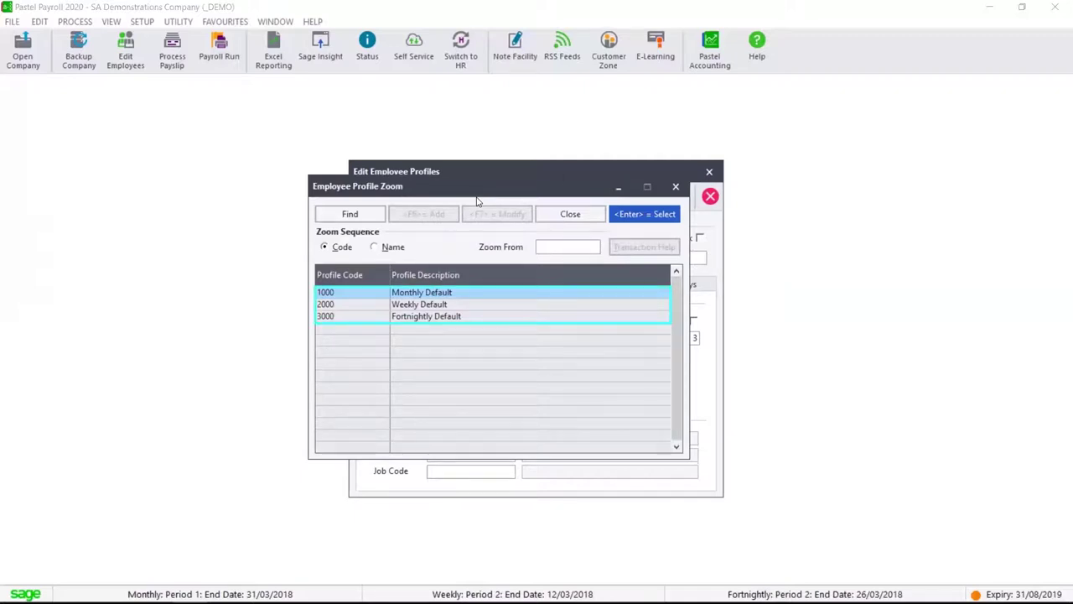
{"action": "left_click", "coordinate": [676, 188]}
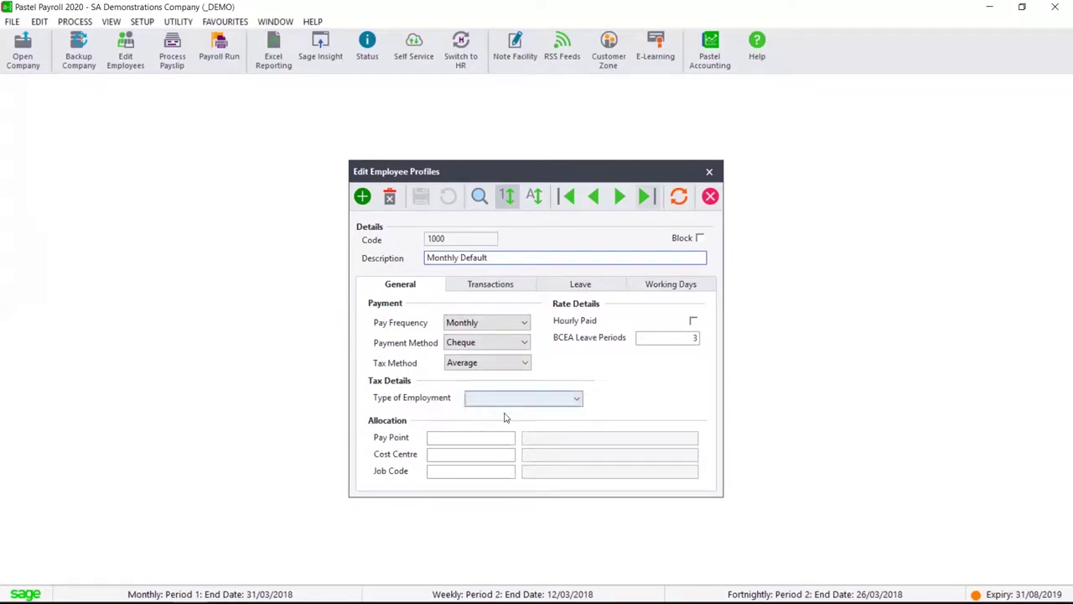
Keep Cheque payment and Average tax, and set the type of employment to Permanent
{"action": "left_click", "coordinate": [525, 342]}
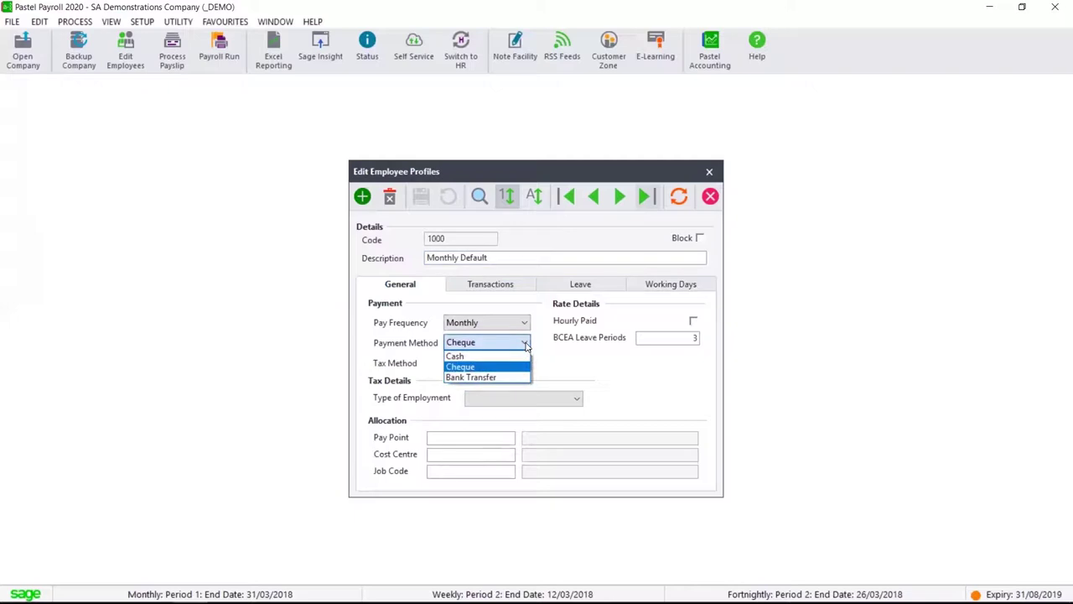
{"action": "left_click", "coordinate": [525, 343]}
{"action": "left_click", "coordinate": [525, 363]}
{"action": "left_click", "coordinate": [525, 366]}
{"action": "left_click", "coordinate": [575, 399]}
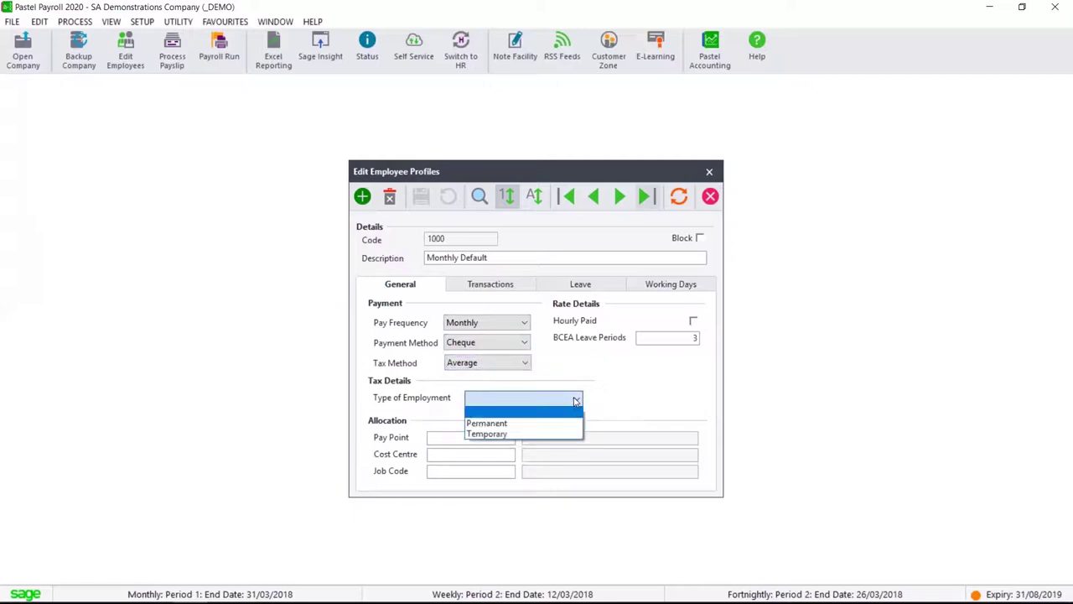
{"action": "left_click", "coordinate": [528, 423]}
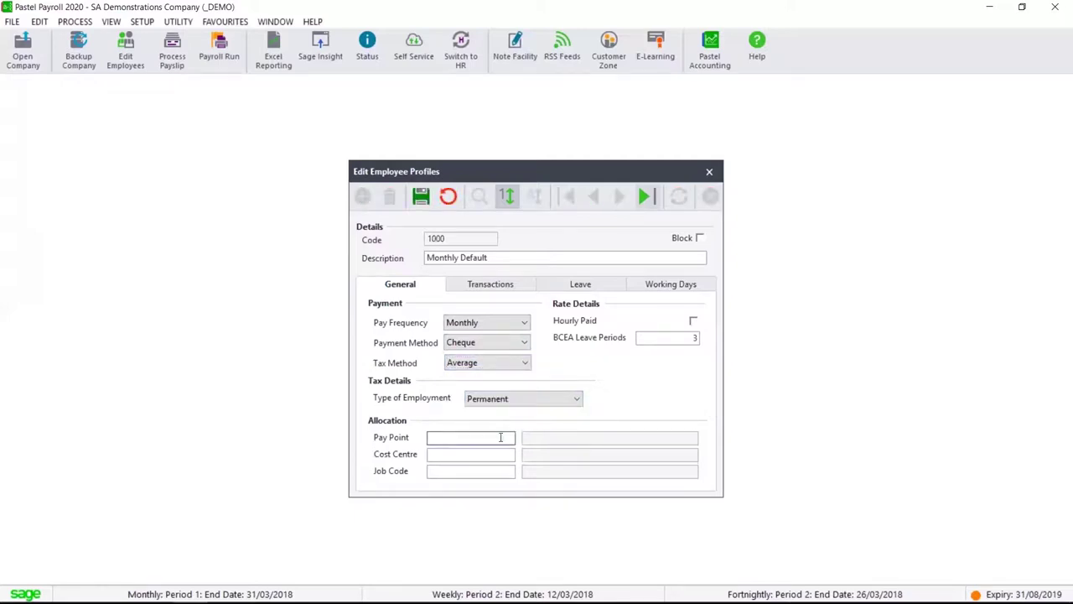
{"action": "left_click", "coordinate": [471, 471]}
{"action": "left_click", "coordinate": [470, 458]}
{"action": "left_click", "coordinate": [461, 472]}
Check the Monthly Default transactions, leave types and working days (8.00 hours daily, 40.00 weekly, Monday–Friday)
{"action": "left_click", "coordinate": [501, 286]}
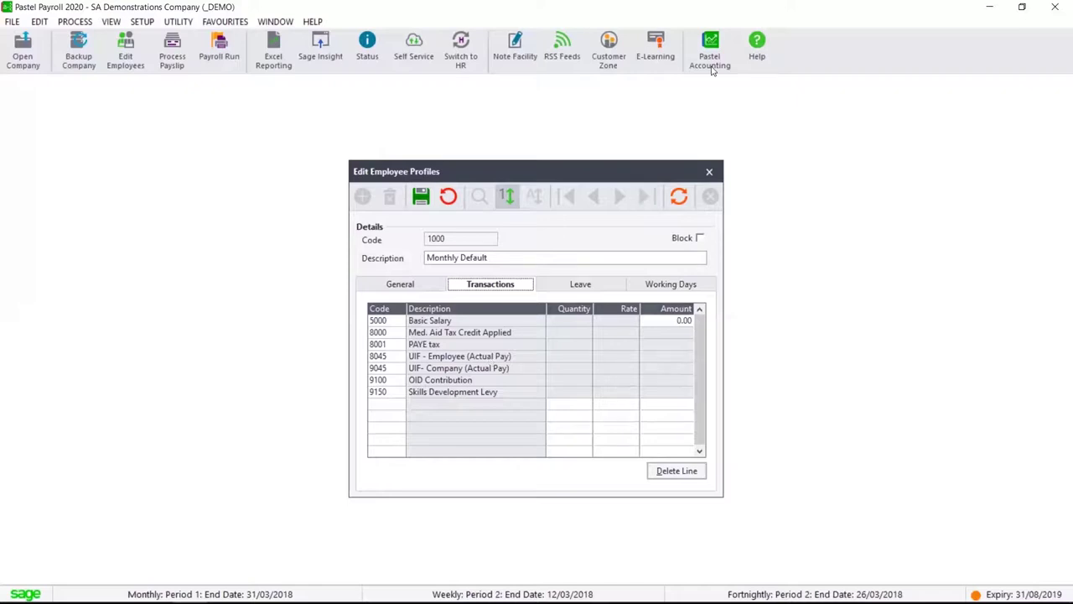
{"action": "left_click", "coordinate": [580, 283]}
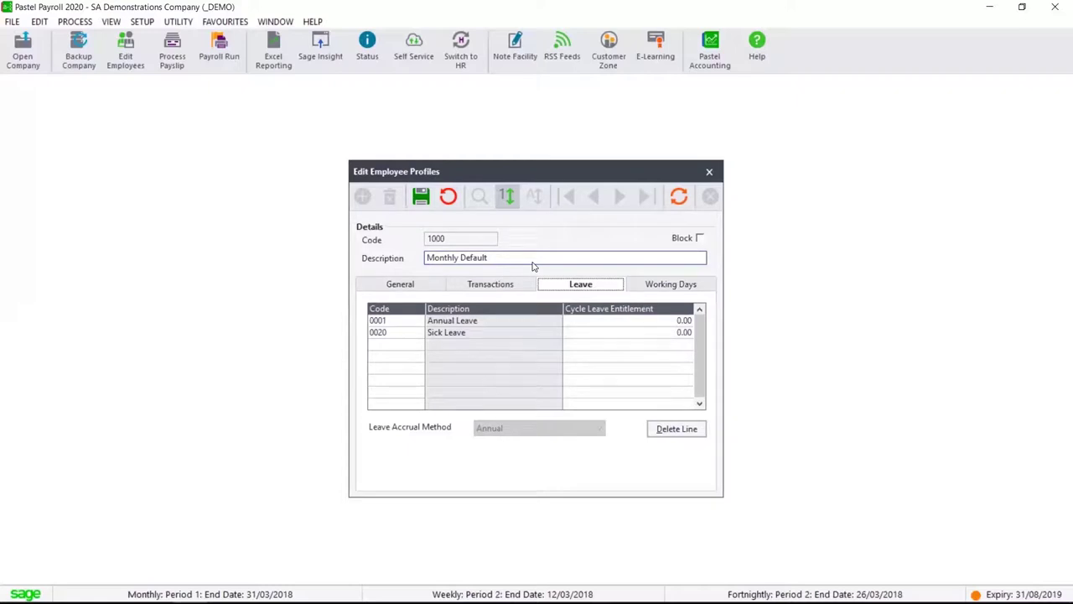
{"action": "key", "text": "ctrl+Tab"}
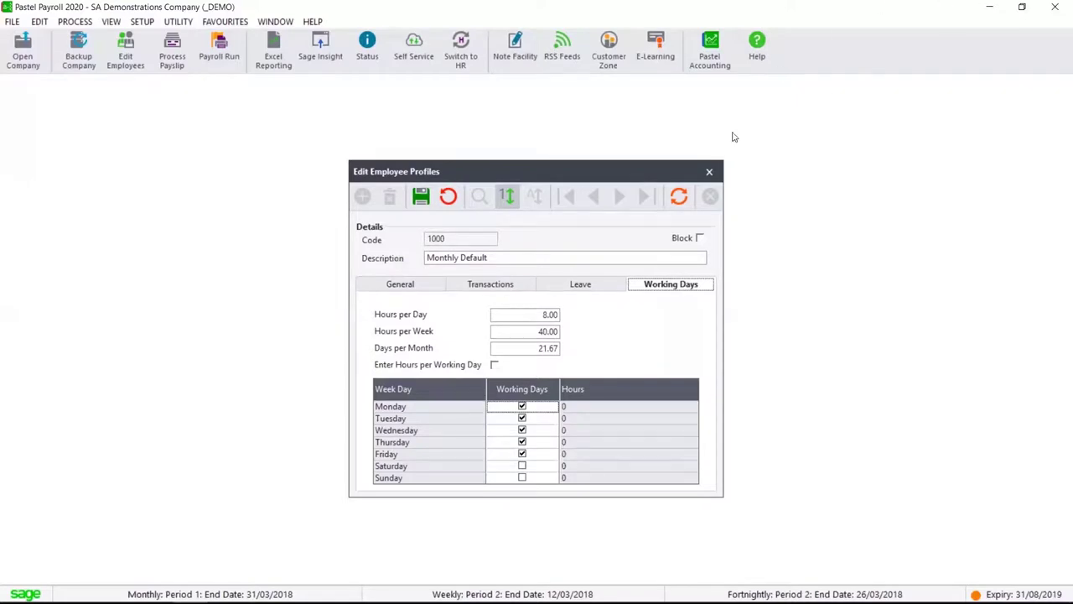
Open employee 001's masterfile, check the profile 1000 lookup list and the marital status choices
{"action": "left_click", "coordinate": [709, 171]}
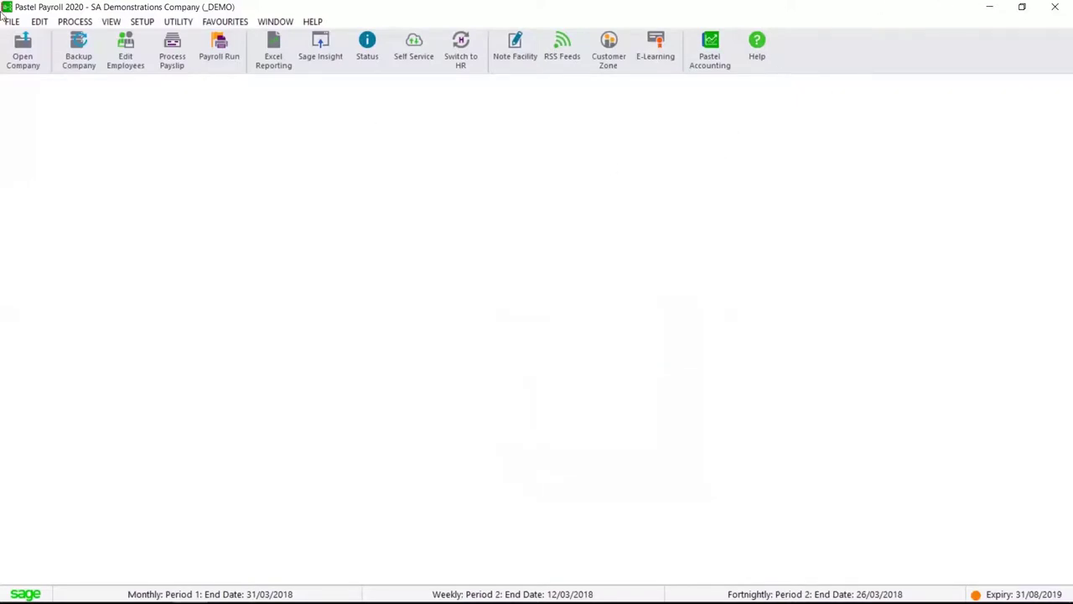
{"action": "left_click", "coordinate": [40, 22]}
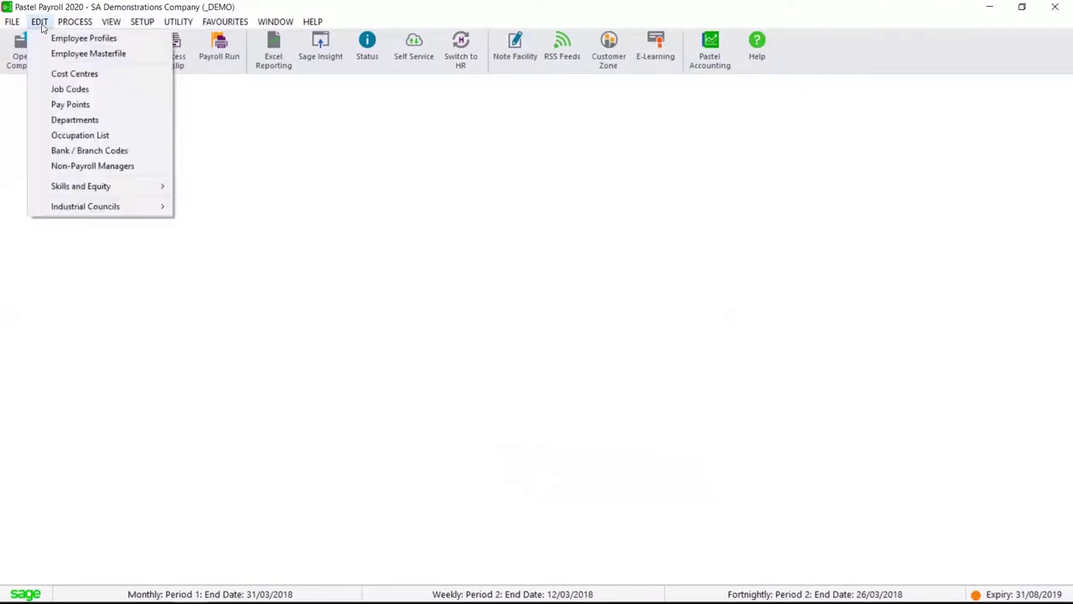
{"action": "left_click", "coordinate": [92, 53]}
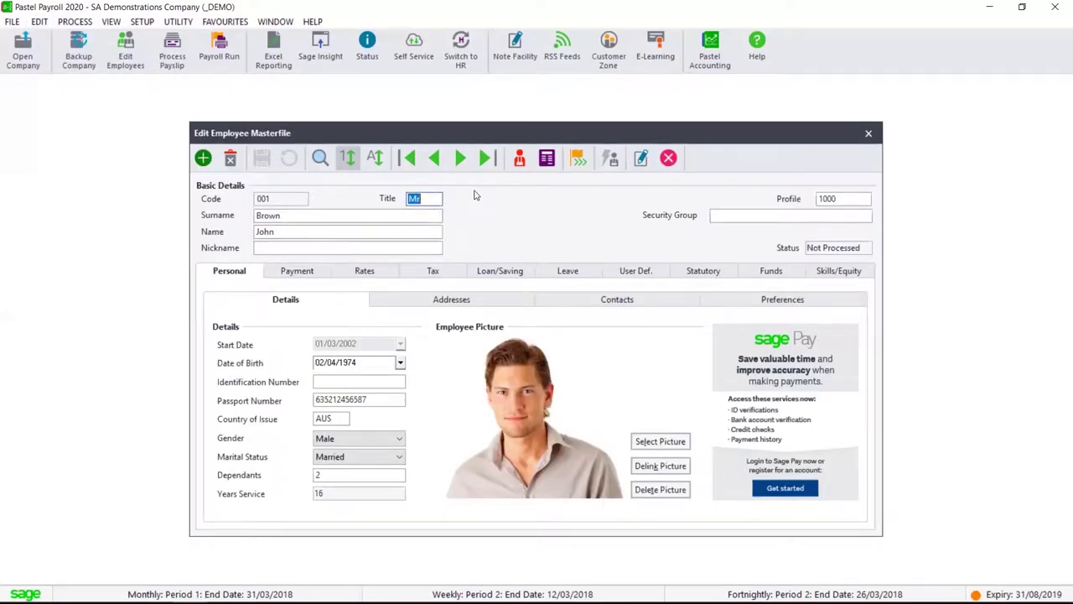
{"action": "left_click", "coordinate": [845, 199]}
{"action": "left_click", "coordinate": [865, 200]}
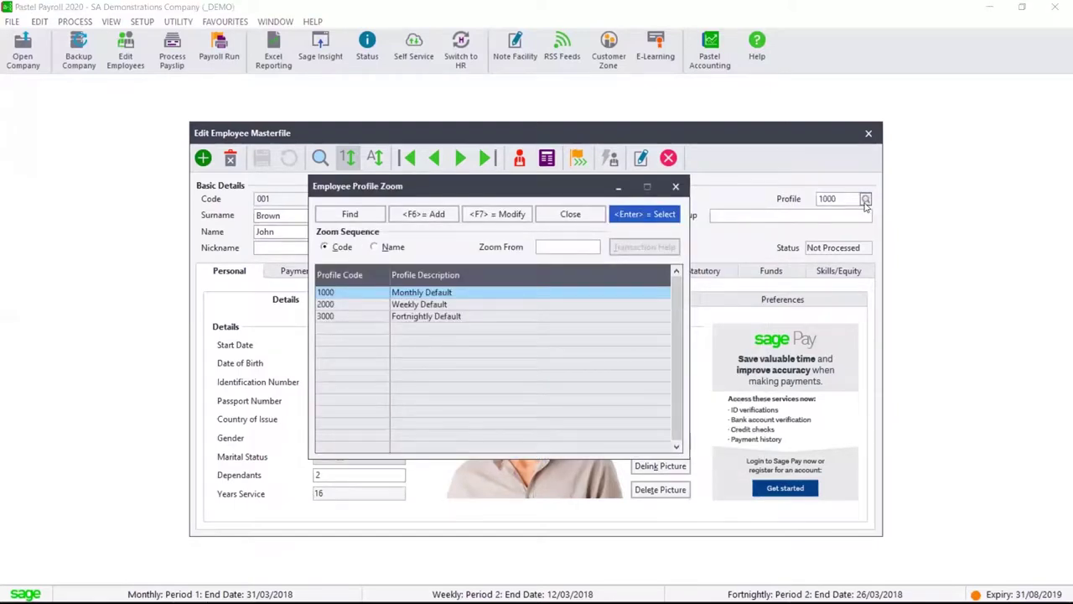
{"action": "left_click", "coordinate": [675, 186]}
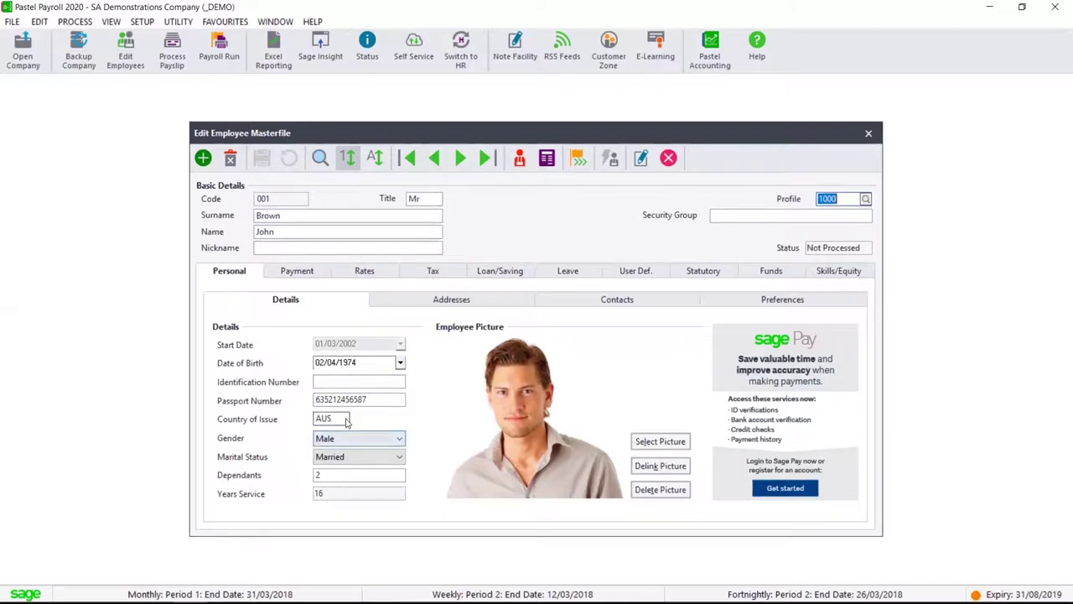
{"action": "left_click", "coordinate": [349, 458]}
{"action": "left_click", "coordinate": [347, 479]}
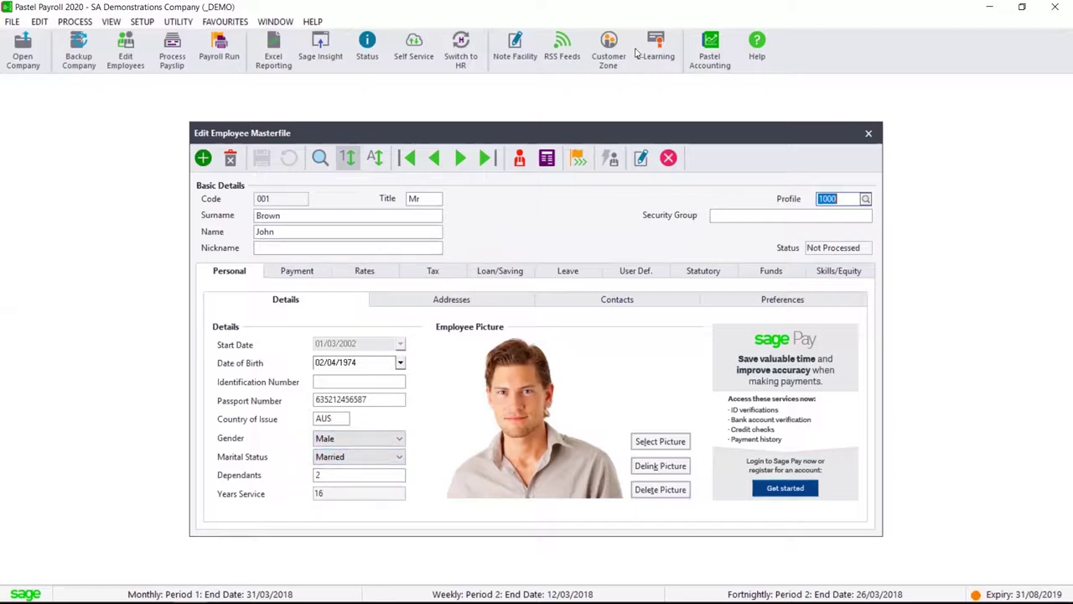
Browse employee 001's addresses, contact details, payslip password field and consent preferences
{"action": "left_click", "coordinate": [459, 303]}
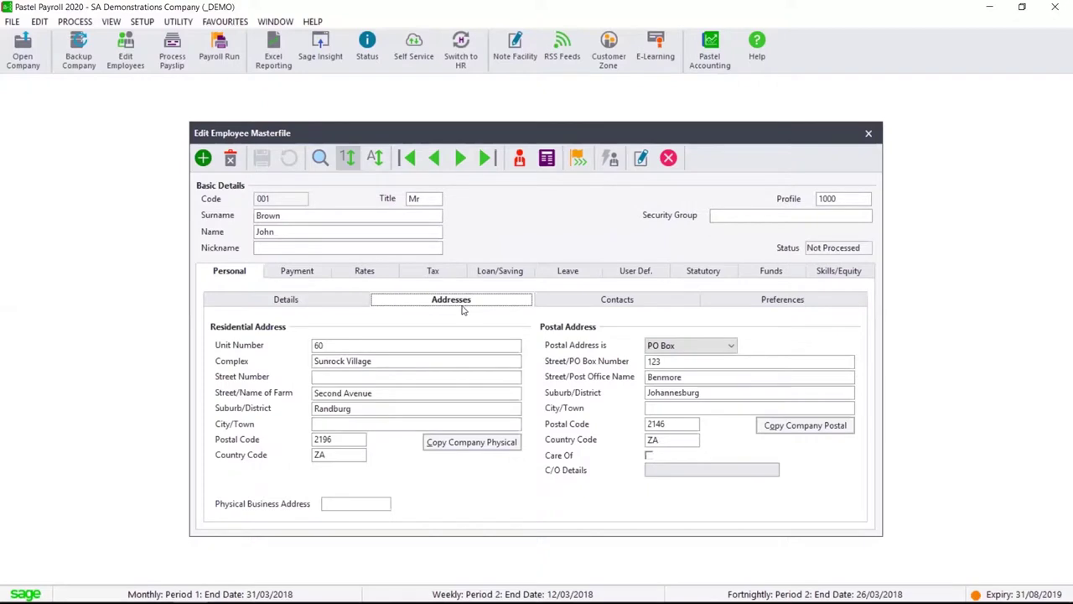
{"action": "left_click", "coordinate": [656, 302]}
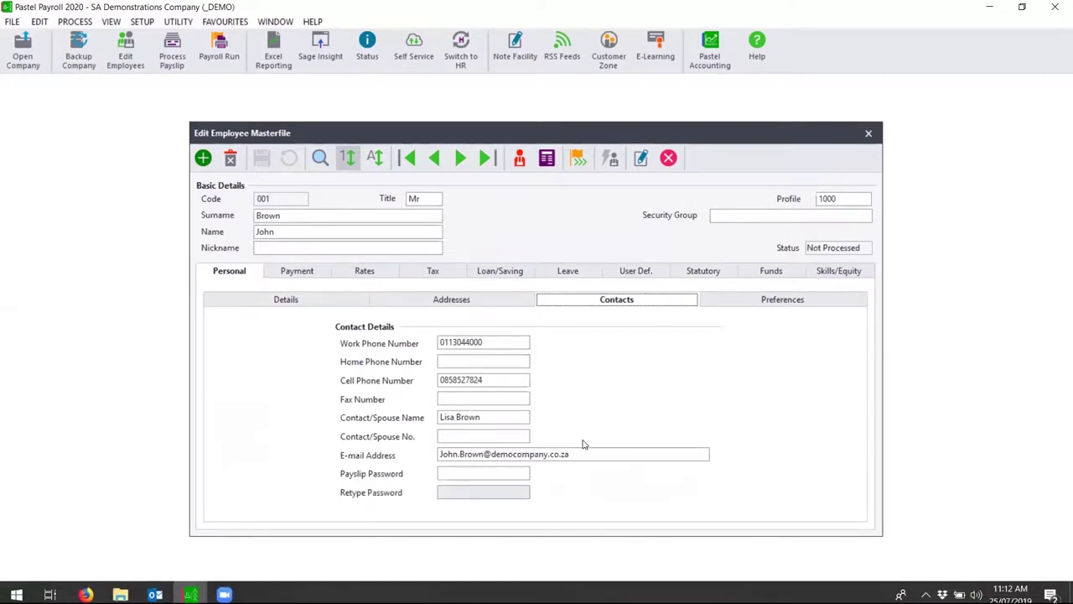
{"action": "left_click", "coordinate": [475, 474]}
{"action": "left_click", "coordinate": [476, 473]}
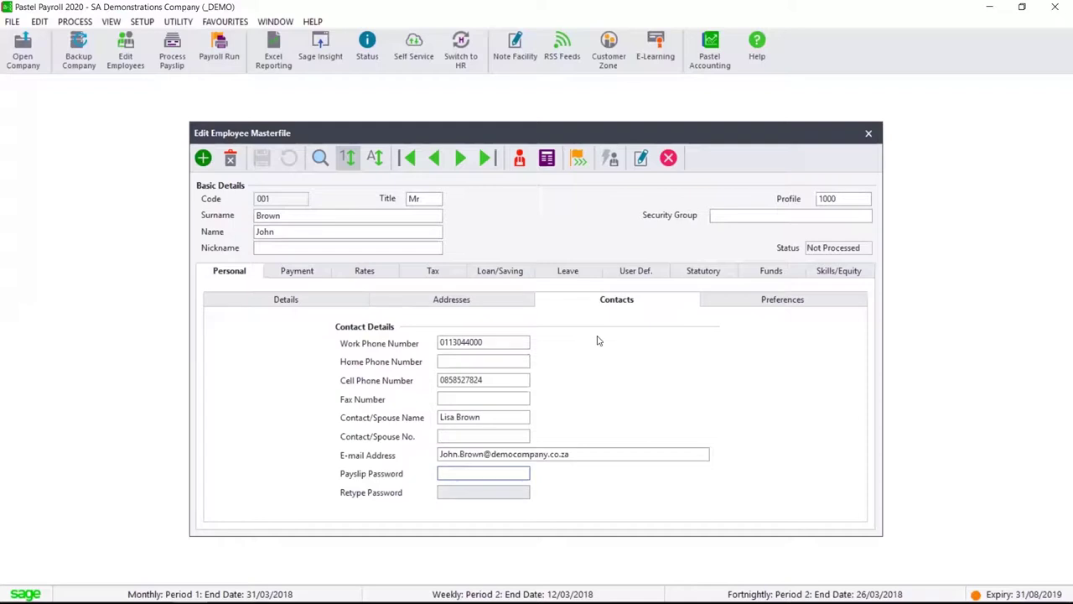
{"action": "left_click", "coordinate": [772, 302]}
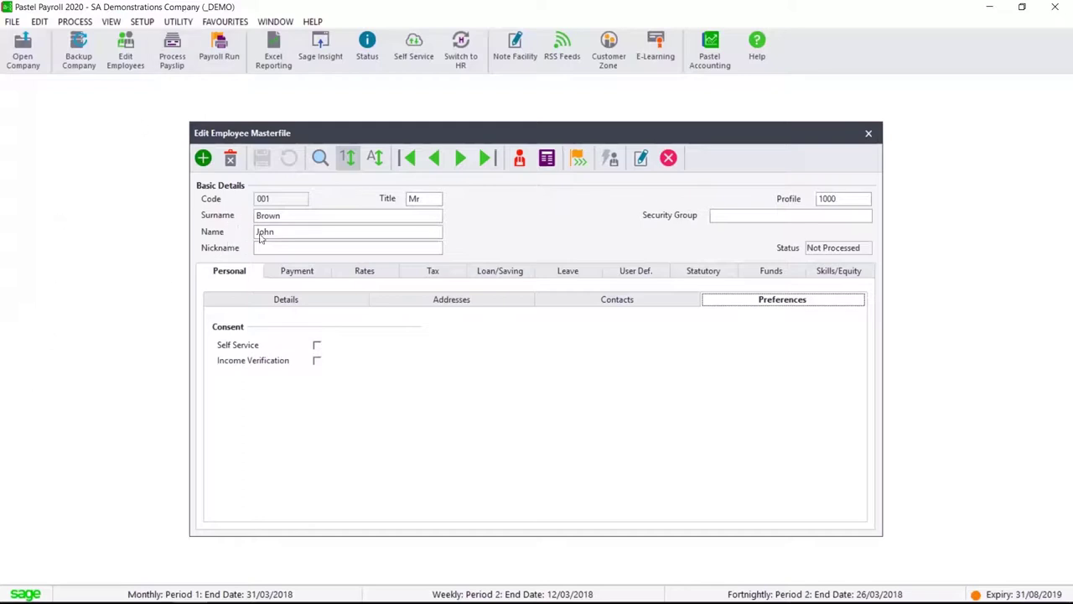
{"action": "left_click", "coordinate": [307, 275]}
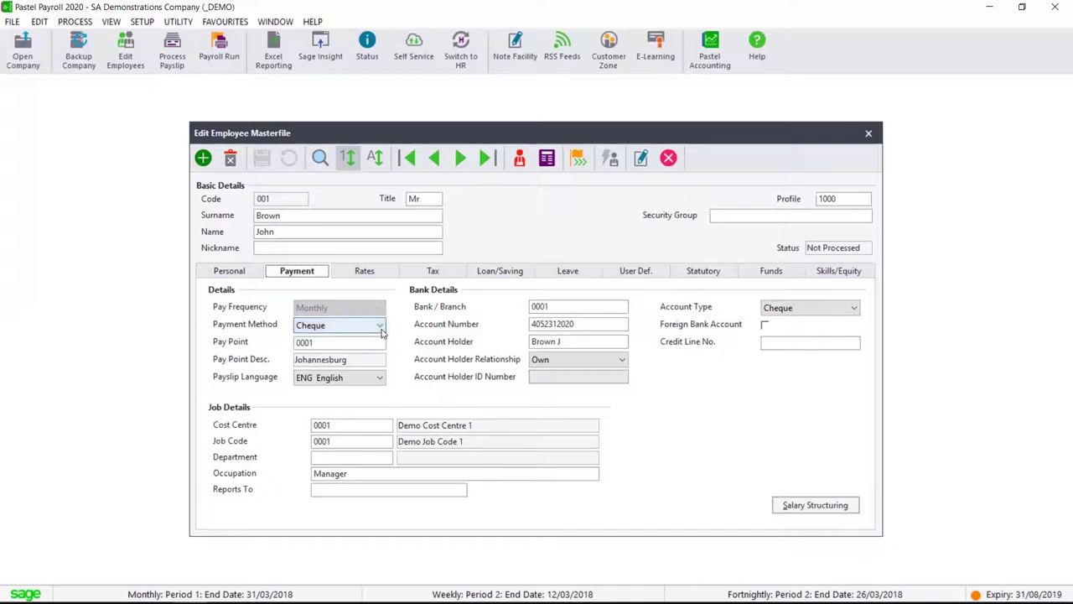
{"action": "left_click", "coordinate": [380, 327]}
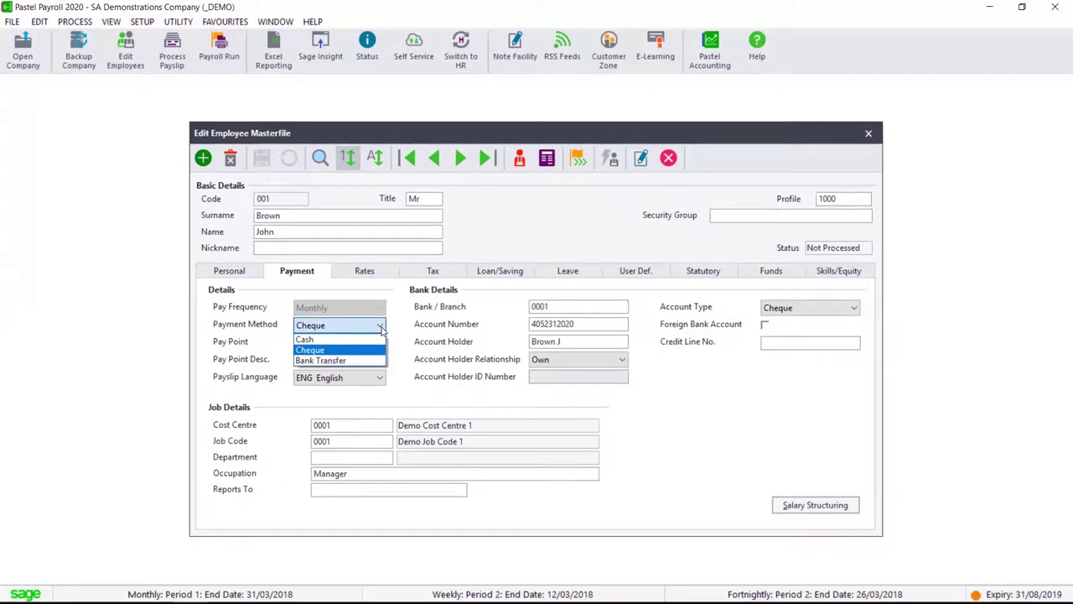
{"action": "left_click", "coordinate": [380, 328]}
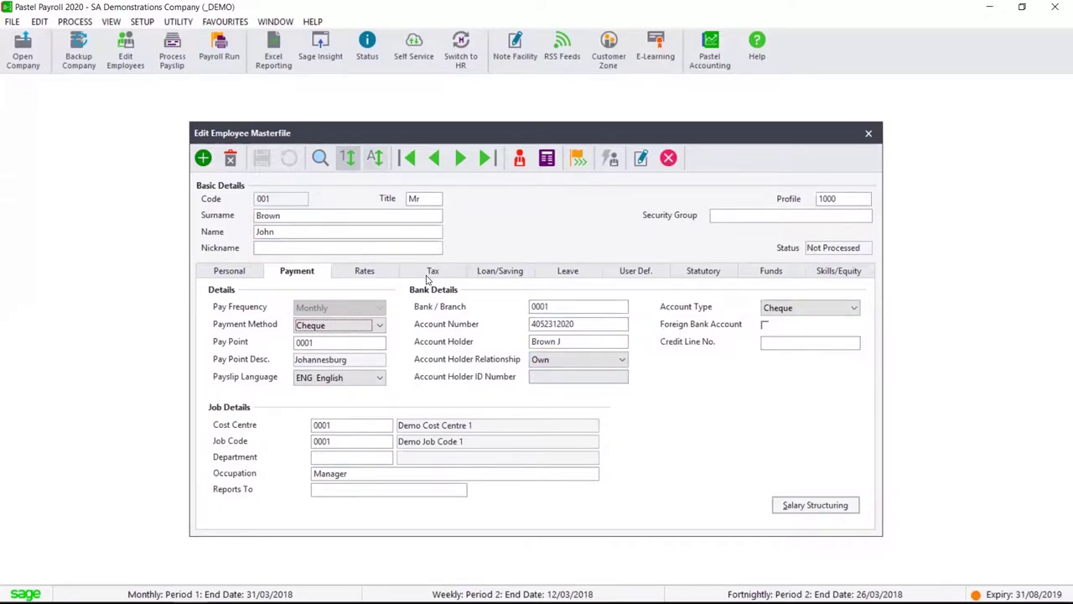
Go through employee 001's Tax, Leave, User Def. and Statutory tabs, showing UIF status 01 - Active
{"action": "left_click", "coordinate": [430, 278]}
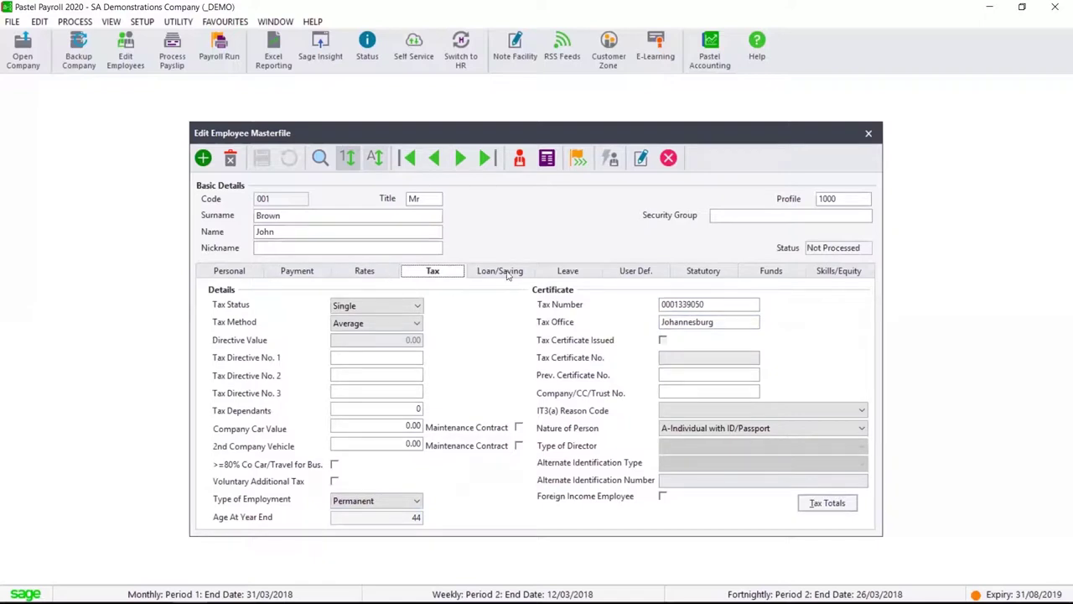
{"action": "left_click", "coordinate": [570, 273]}
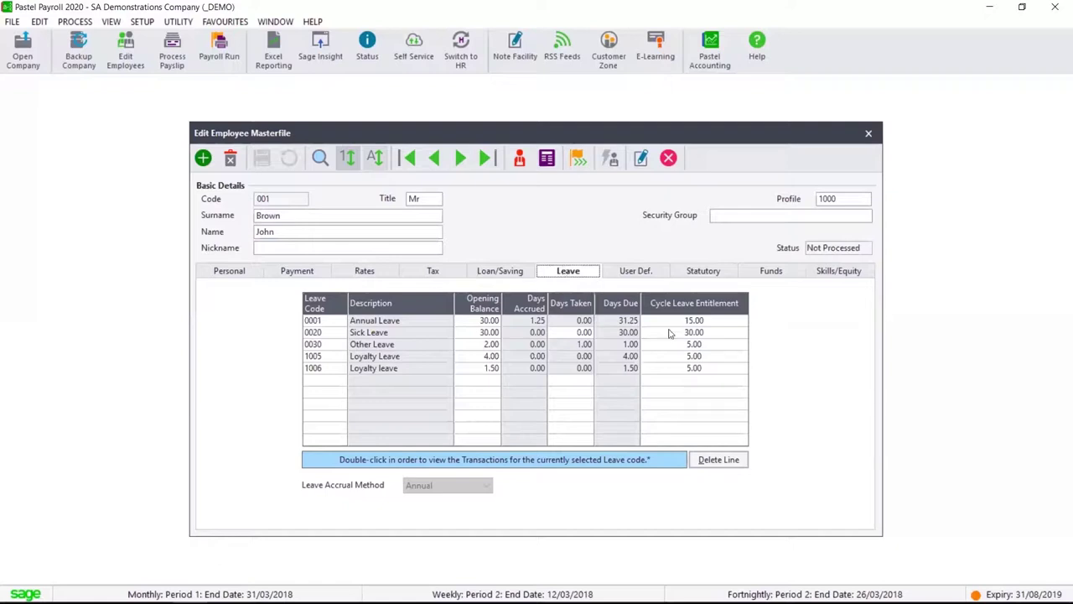
{"action": "left_click", "coordinate": [651, 273]}
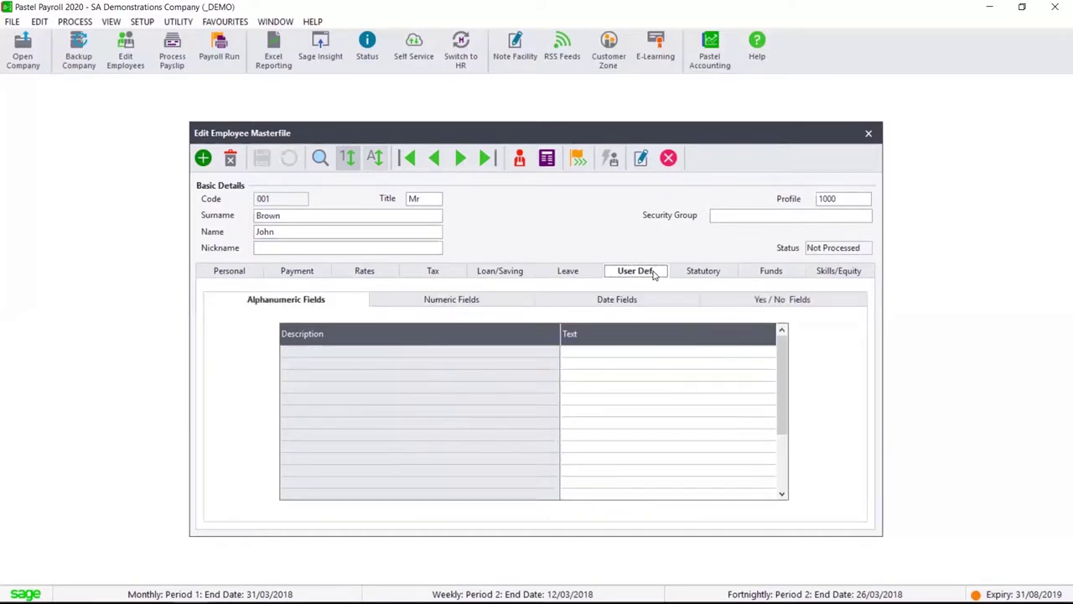
{"action": "left_click", "coordinate": [711, 277]}
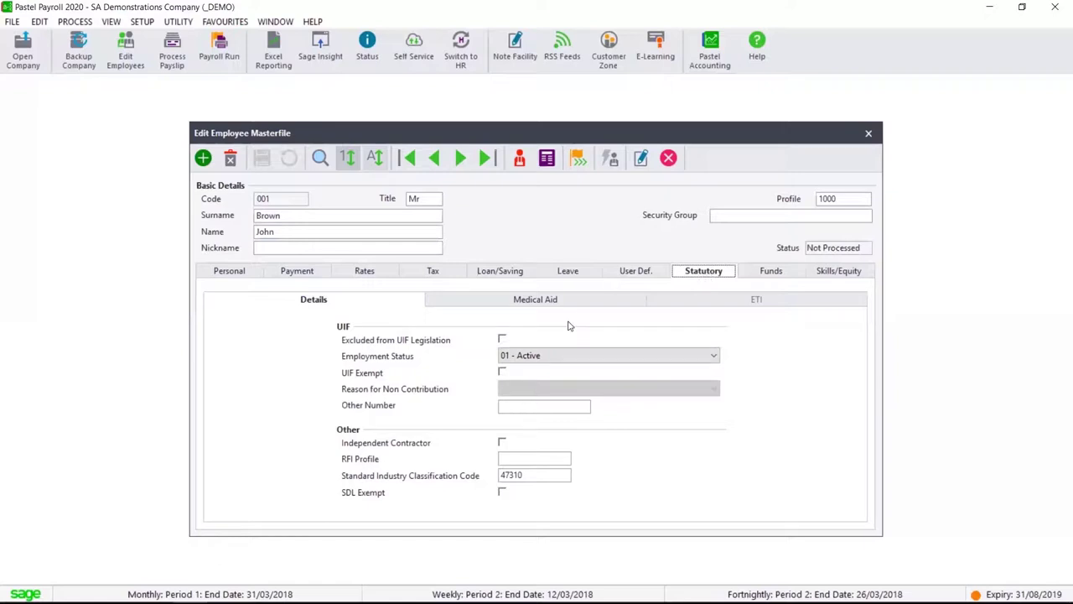
Check employee 001's medical aid details, then close the Edit Employee Masterfile
{"action": "left_click", "coordinate": [592, 302]}
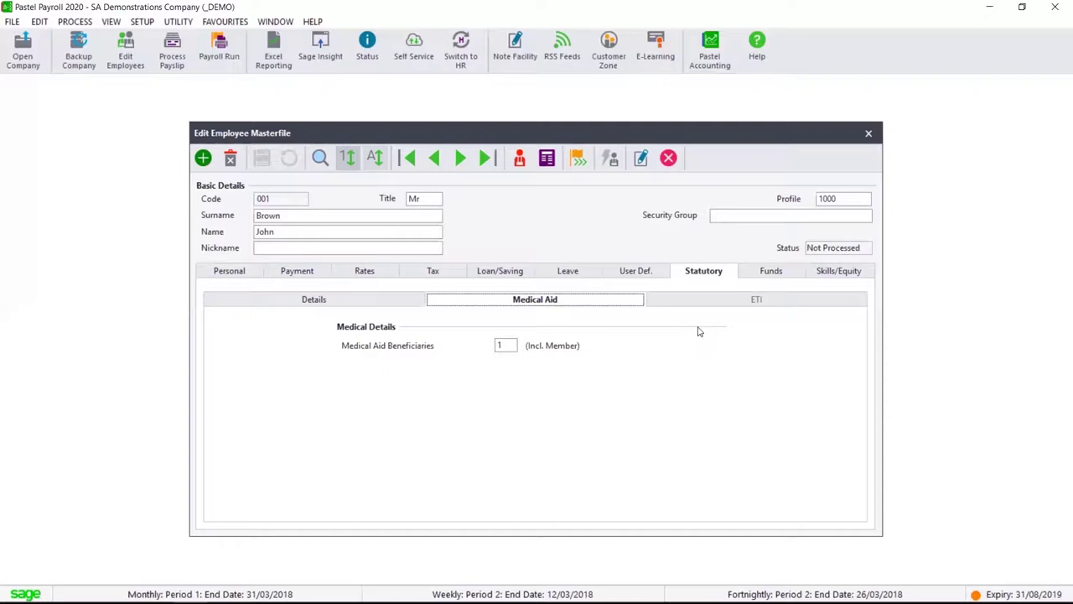
{"action": "left_click", "coordinate": [869, 135]}
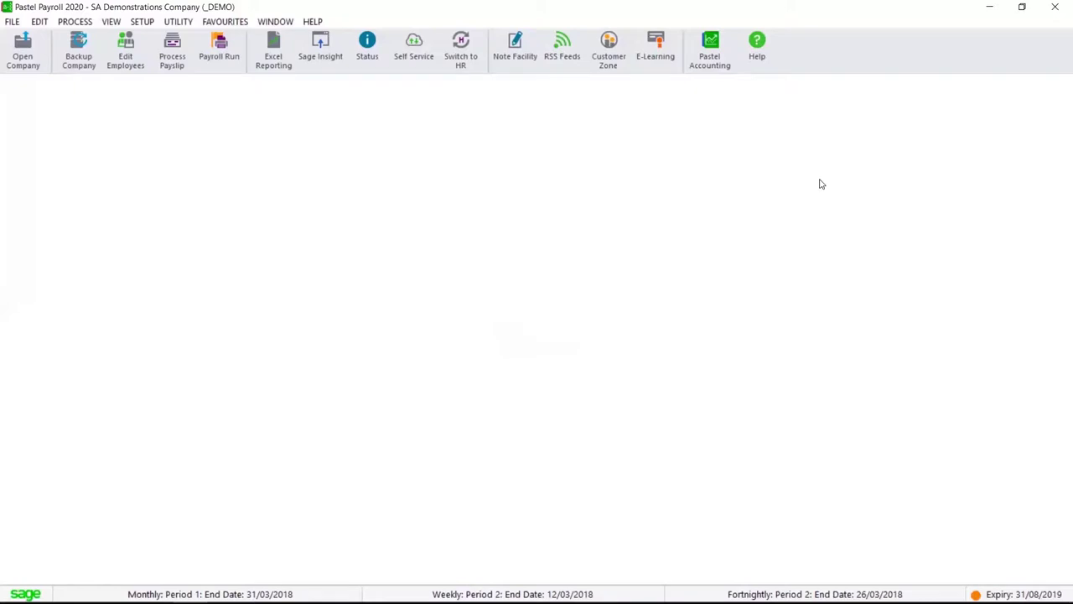
Open Process Payslips and load weekly employee 005's payslip from the Zoom list
{"action": "left_click", "coordinate": [70, 20]}
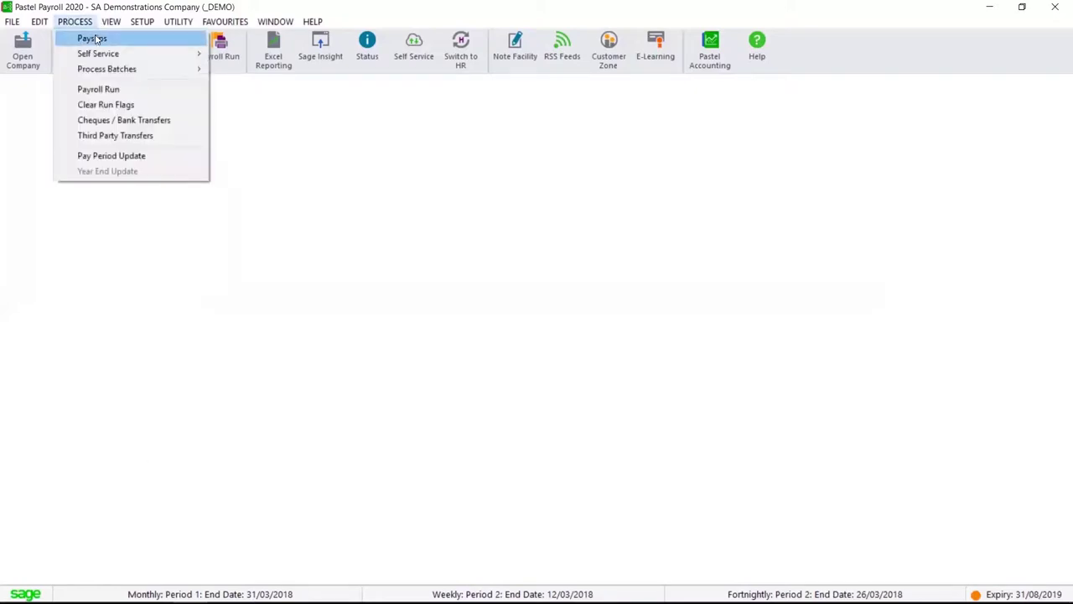
{"action": "left_click", "coordinate": [88, 37]}
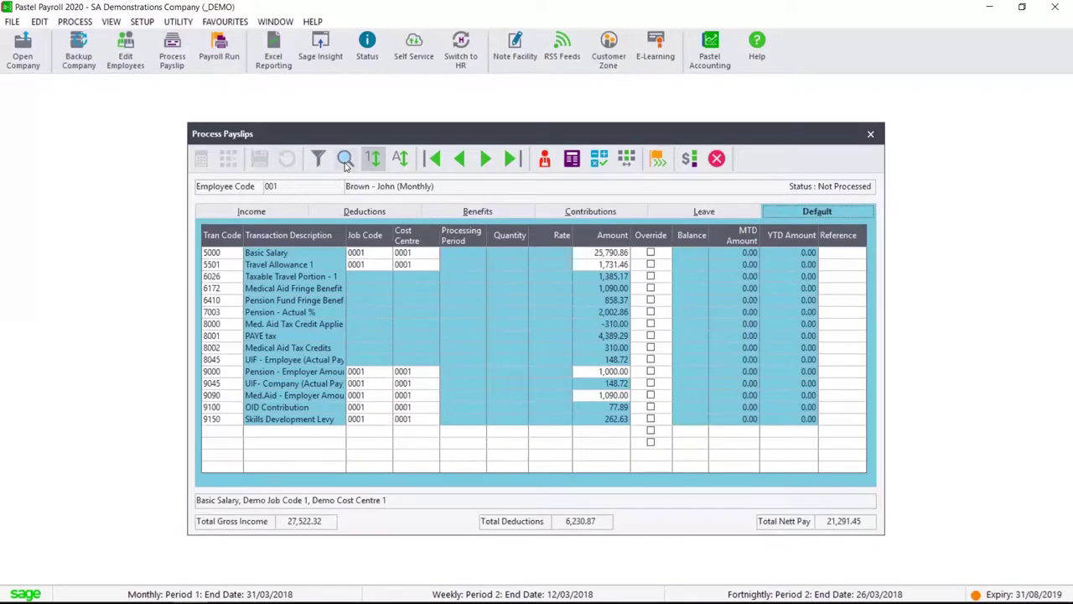
{"action": "left_click", "coordinate": [344, 161]}
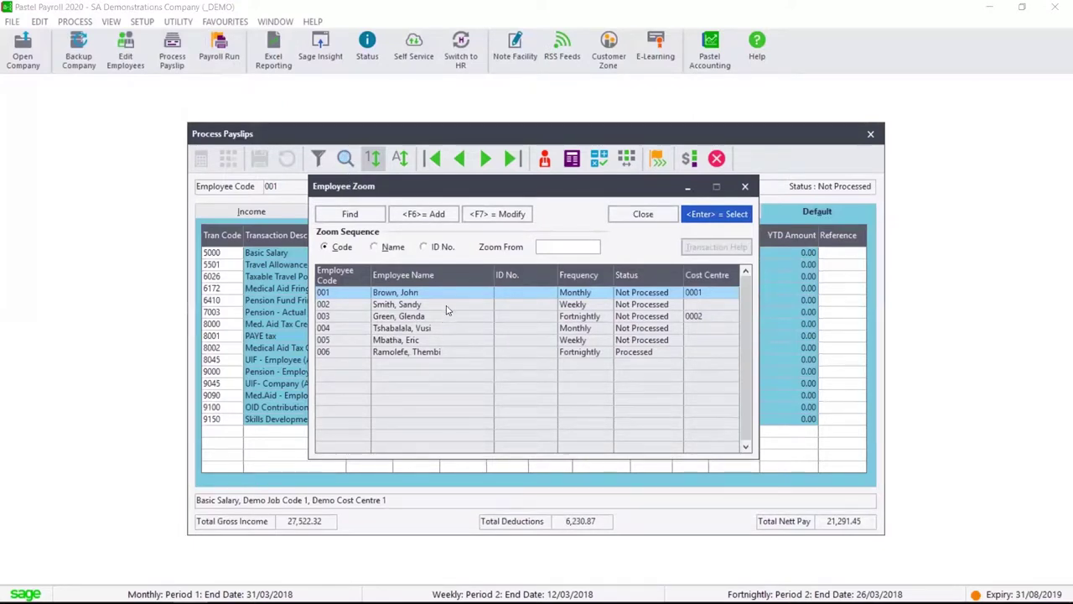
{"action": "left_click", "coordinate": [482, 341]}
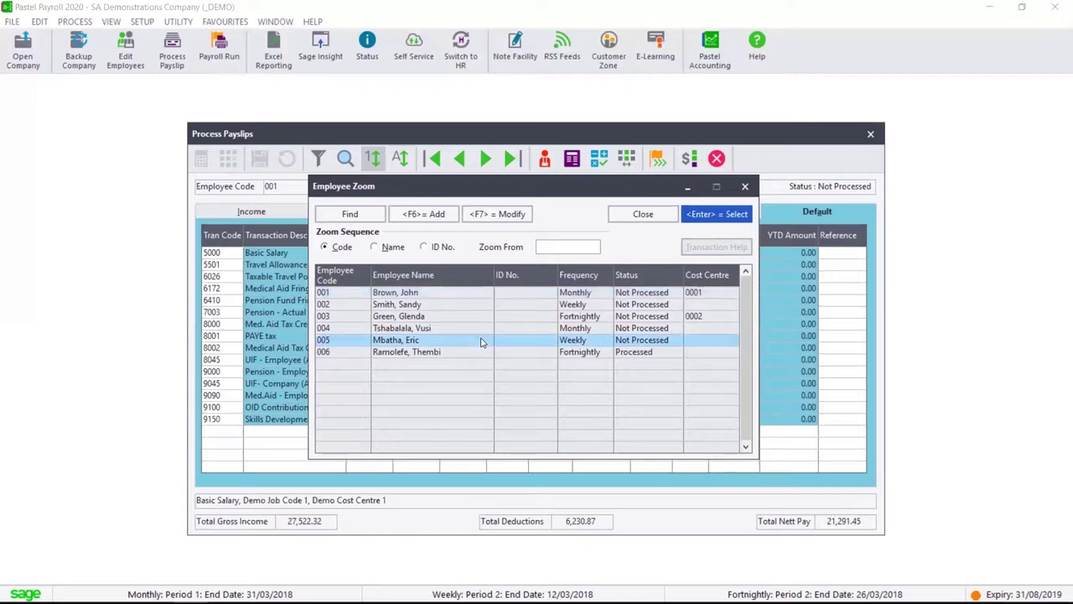
{"action": "double_click", "coordinate": [482, 340]}
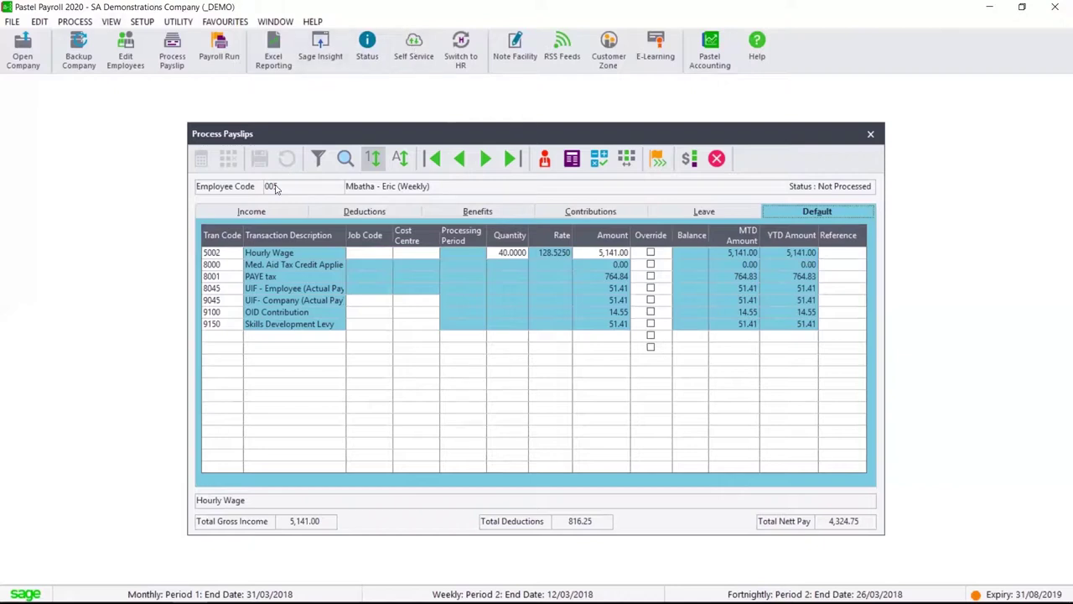
{"action": "left_click", "coordinate": [271, 212]}
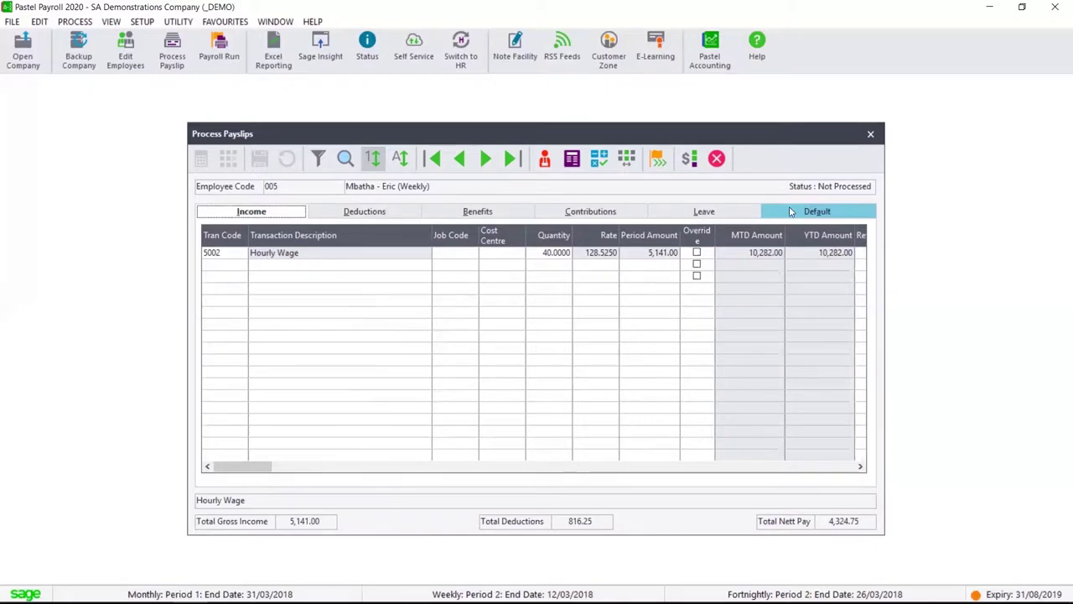
{"action": "left_click", "coordinate": [791, 211]}
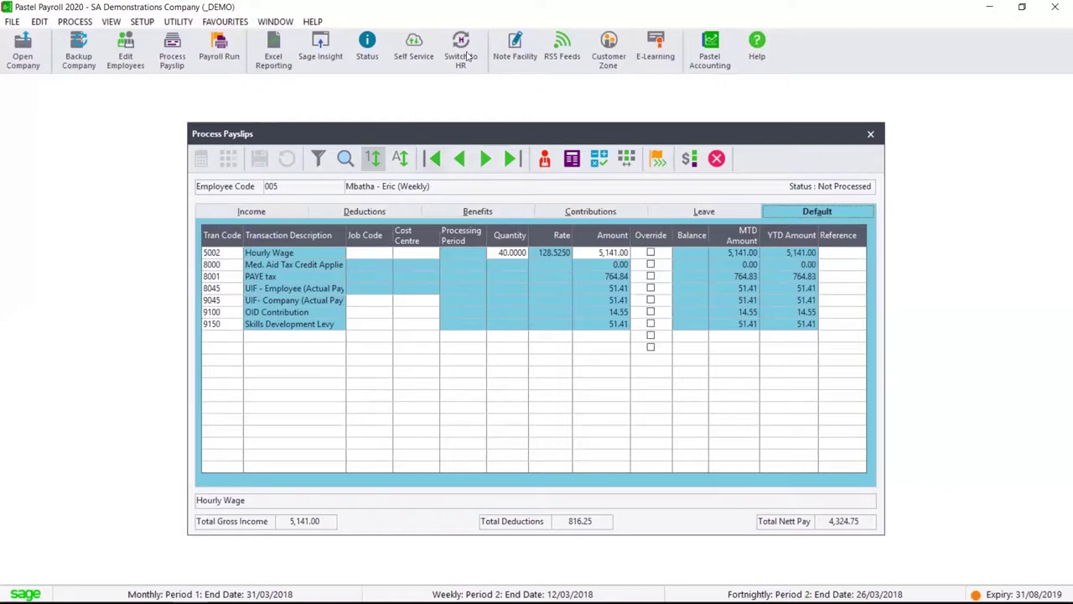
{"action": "left_click", "coordinate": [369, 212]}
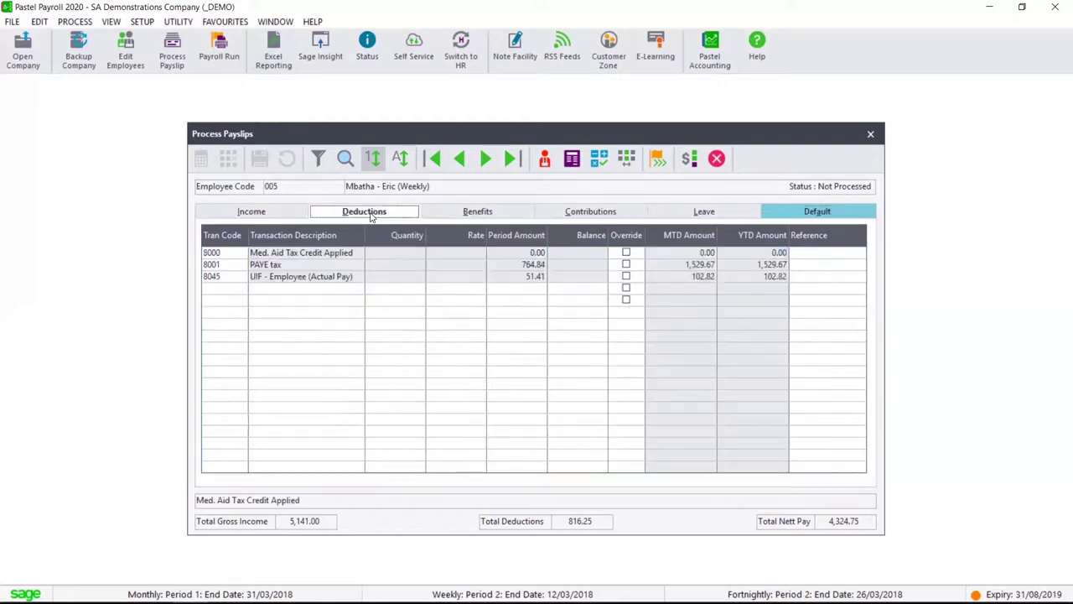
{"action": "left_click", "coordinate": [476, 213]}
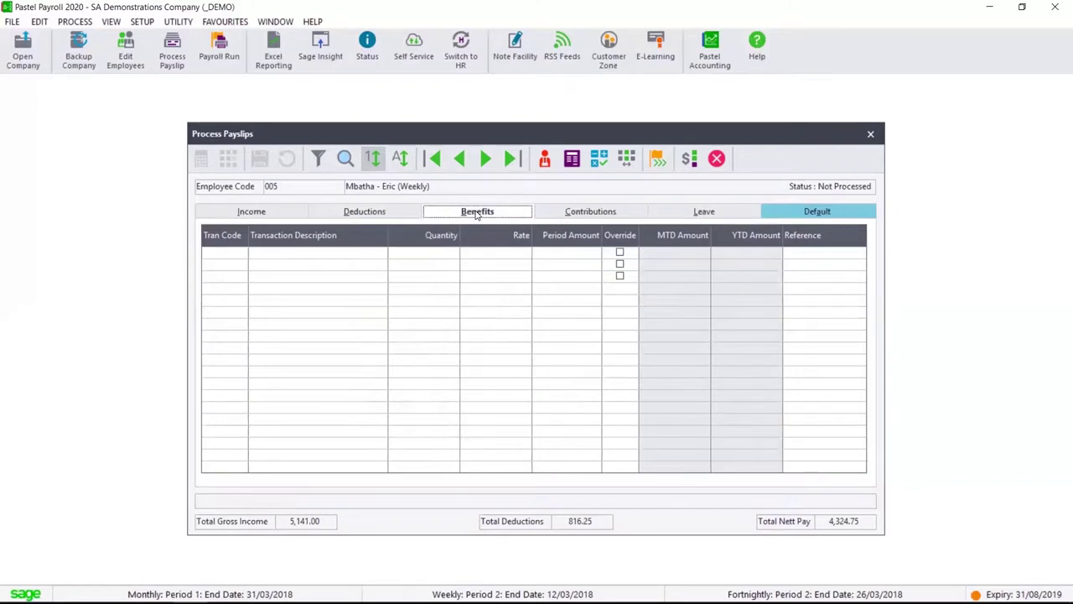
{"action": "left_click", "coordinate": [598, 213]}
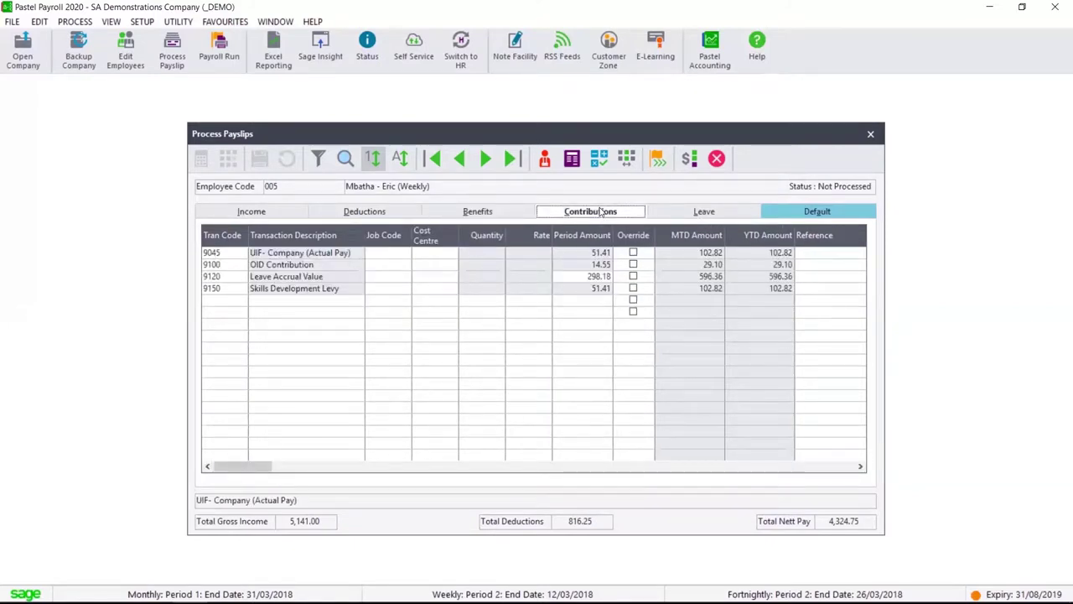
{"action": "left_click", "coordinate": [707, 213]}
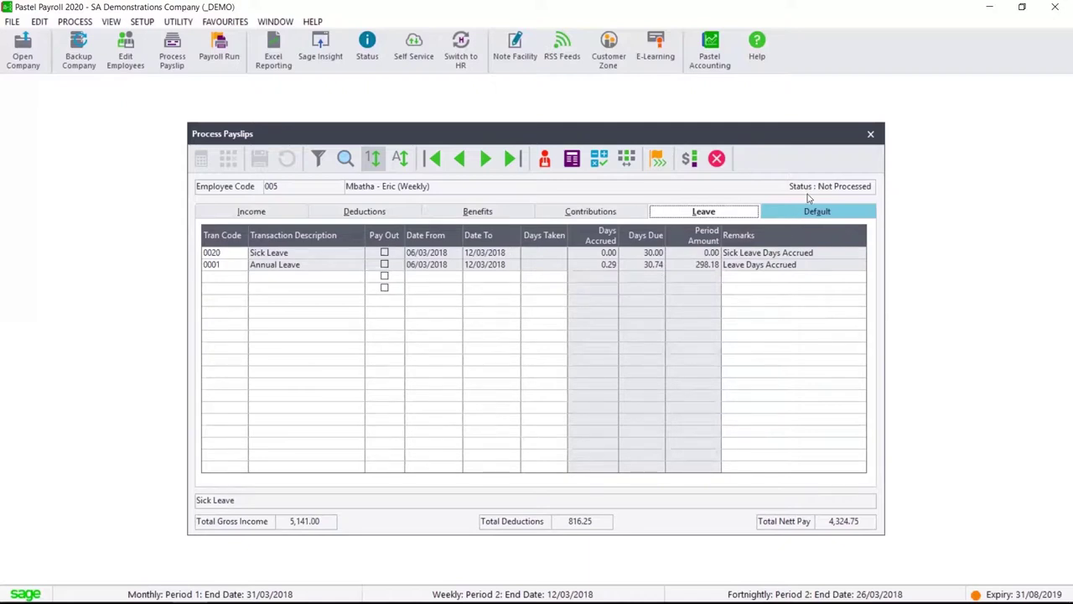
{"action": "left_click", "coordinate": [794, 216]}
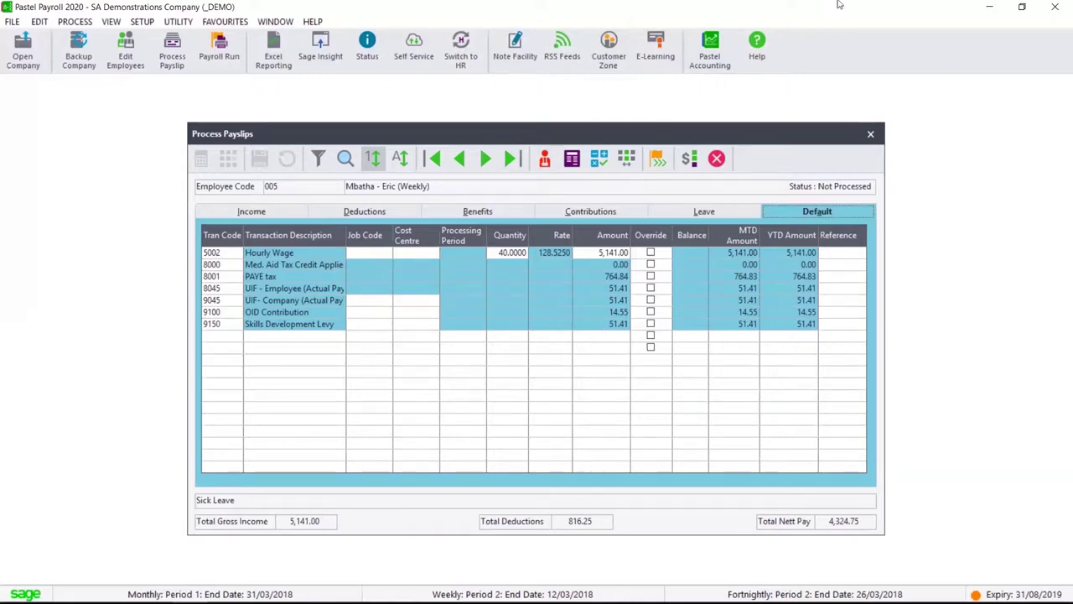
Add a 5,000.00 Annual Bonus income line to employee 005's payslip and discard the blank row
{"action": "left_click", "coordinate": [292, 211]}
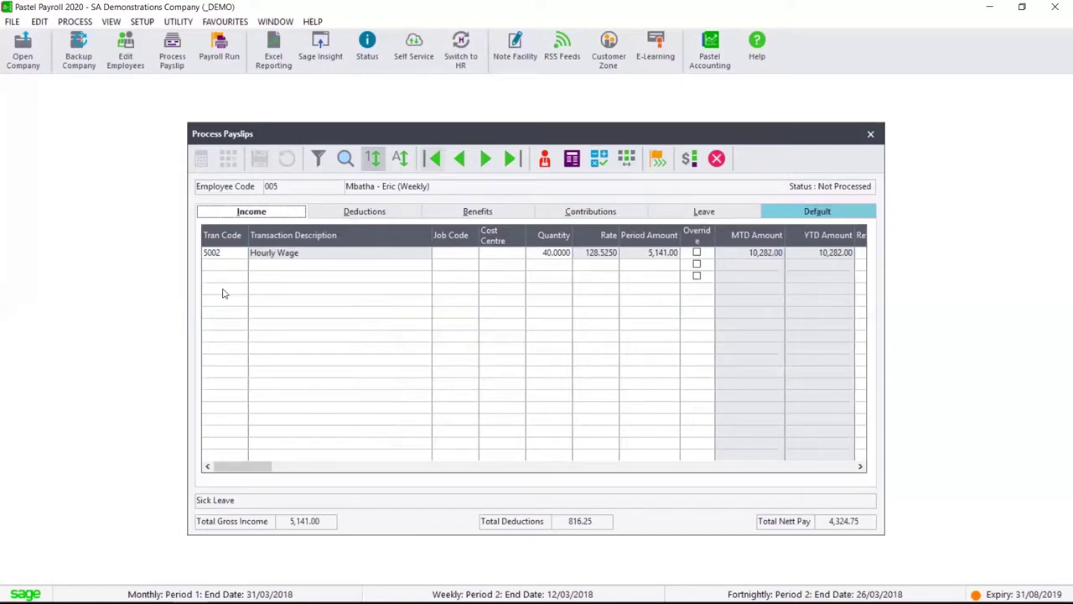
{"action": "left_click", "coordinate": [234, 266]}
{"action": "left_click", "coordinate": [242, 265]}
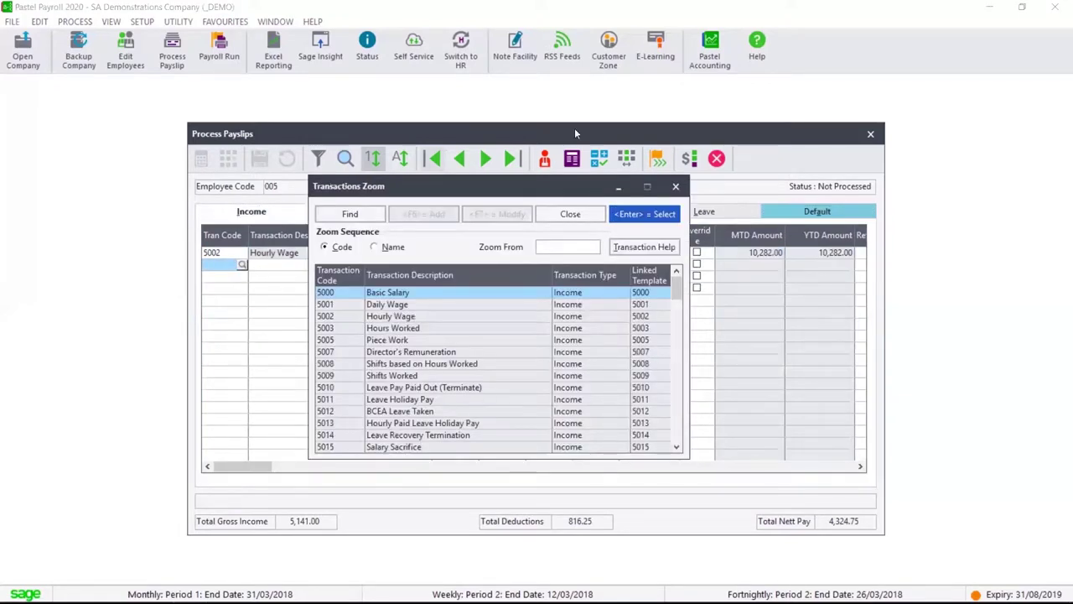
{"action": "left_click", "coordinate": [459, 352]}
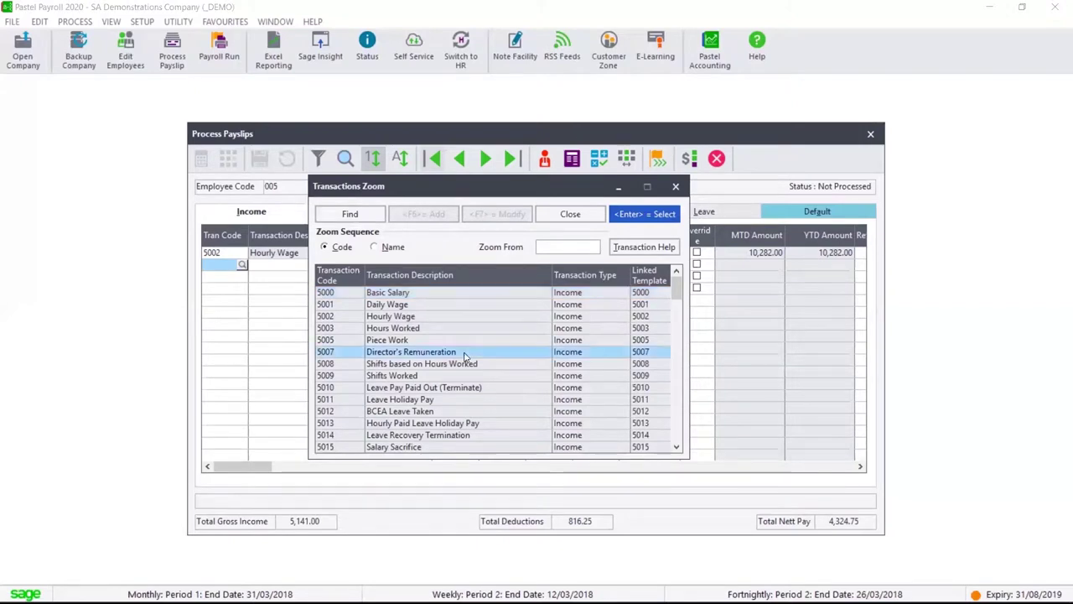
{"action": "scroll", "coordinate": [459, 359], "scroll_direction": "down", "scroll_amount": 1}
{"action": "scroll", "coordinate": [460, 358], "scroll_direction": "down", "scroll_amount": 5}
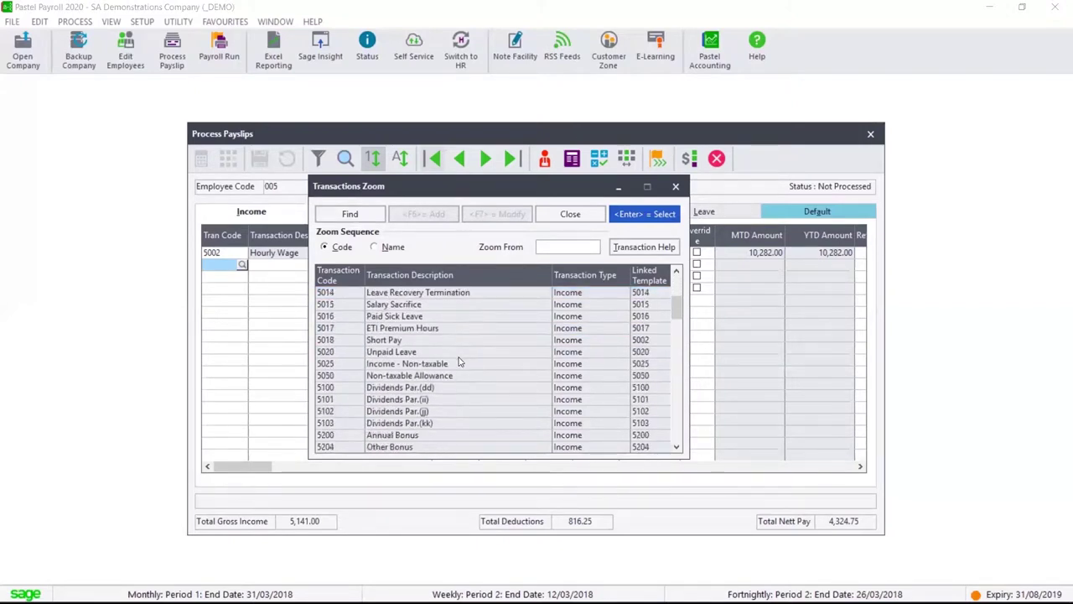
{"action": "scroll", "coordinate": [459, 361], "scroll_direction": "down", "scroll_amount": 2}
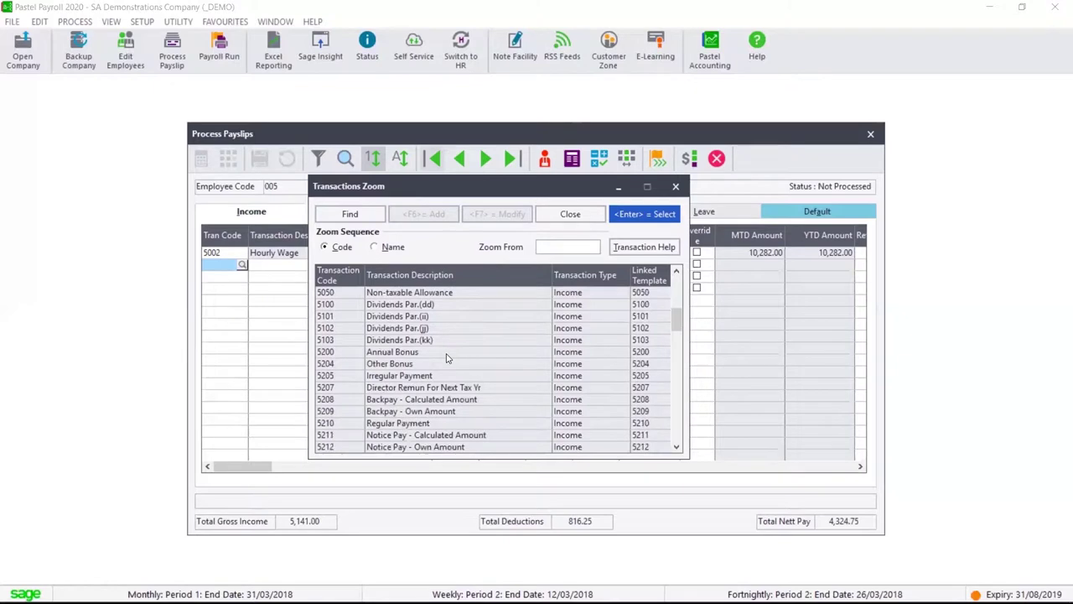
{"action": "double_click", "coordinate": [445, 353]}
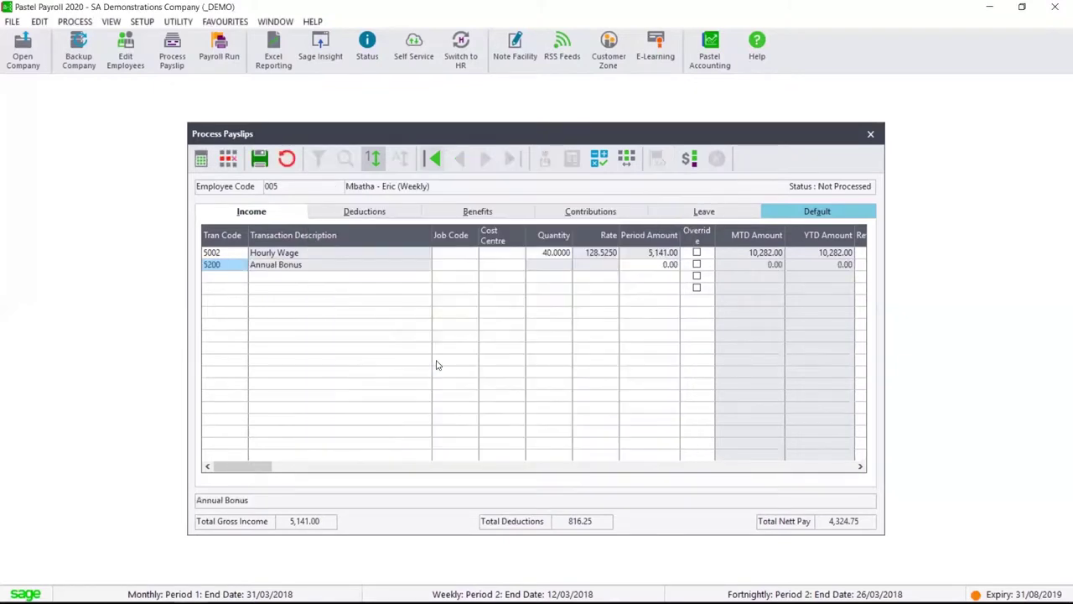
{"action": "key", "text": "Return"}
{"action": "key", "text": "Return"}
{"action": "key", "text": "Return"}
{"action": "type", "text": "5000"}
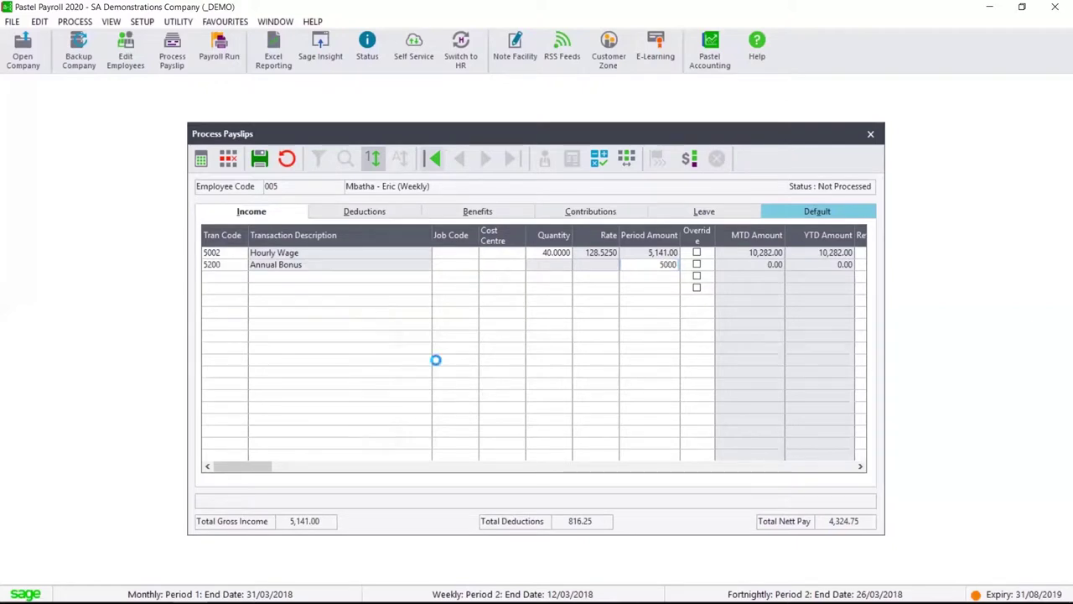
{"action": "key", "text": "Return"}
{"action": "key", "text": "Return"}
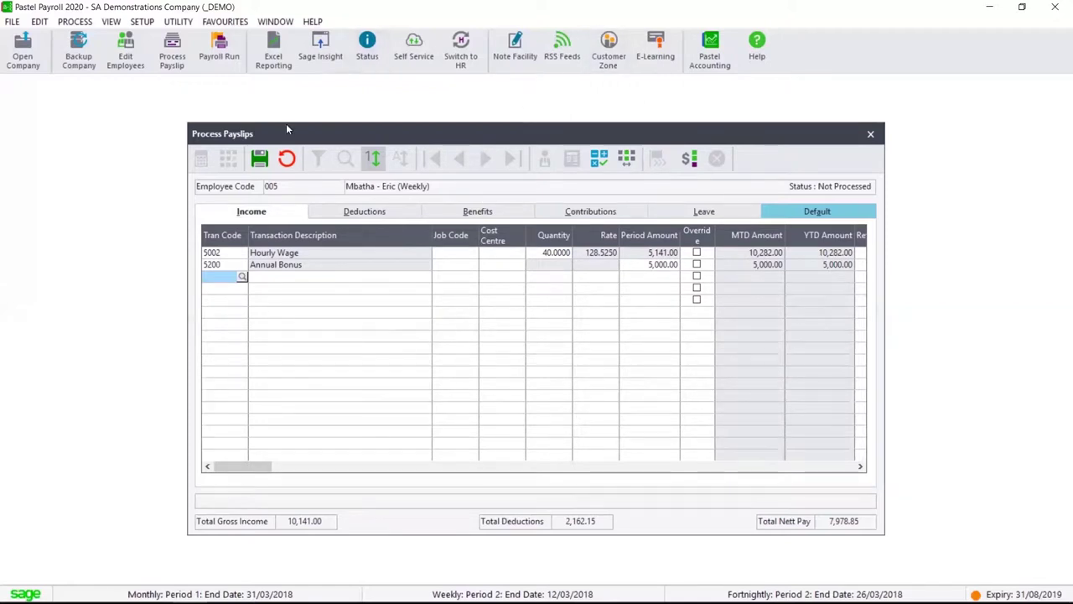
{"action": "left_click", "coordinate": [262, 160]}
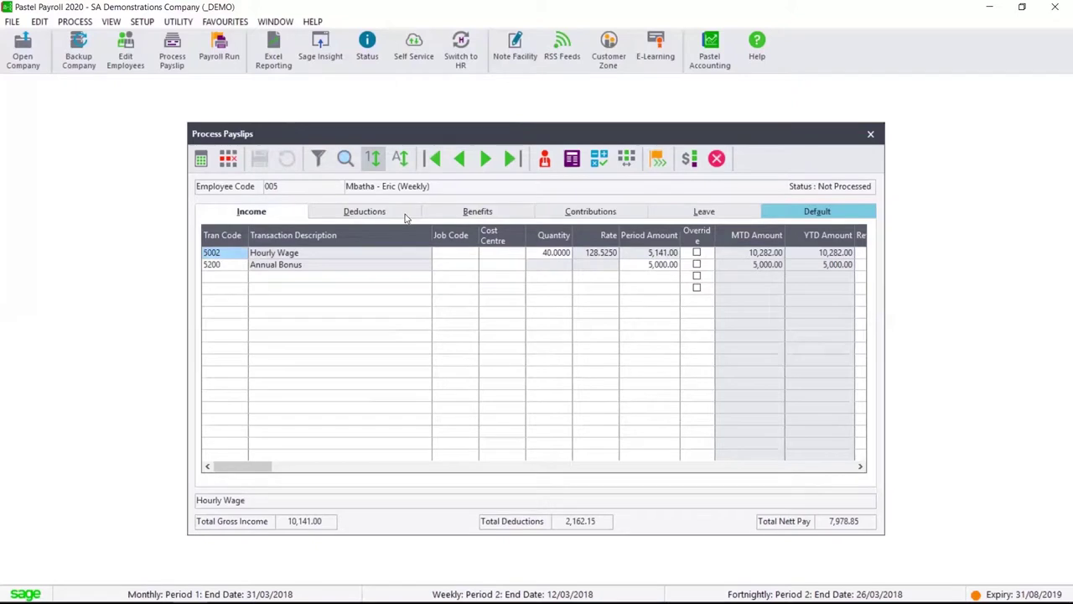
{"action": "left_click", "coordinate": [572, 159]}
{"action": "scroll", "coordinate": [568, 347], "scroll_direction": "down", "scroll_amount": 5}
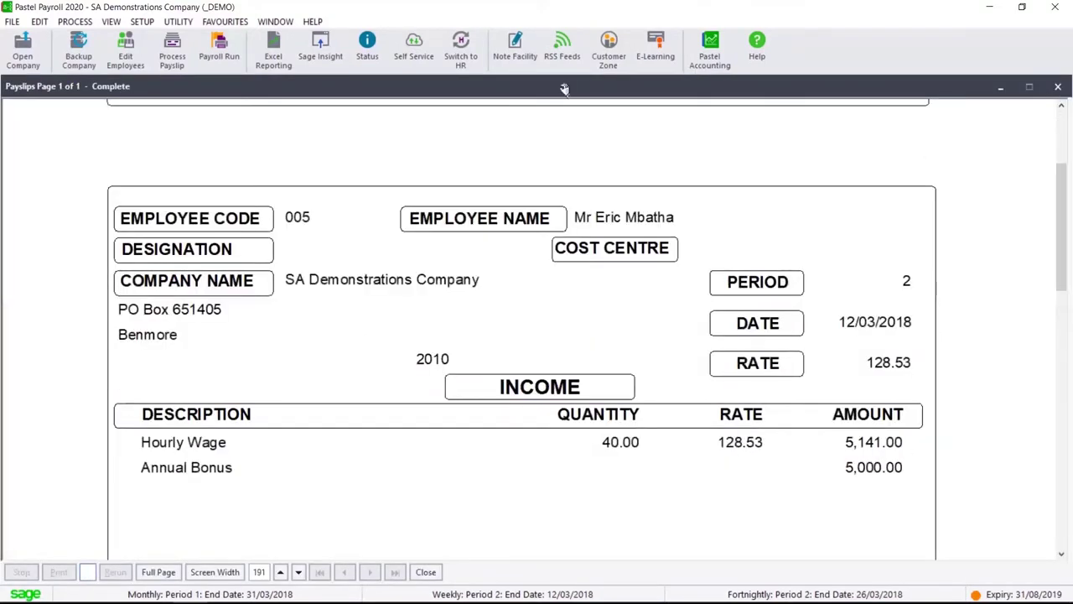
{"action": "scroll", "coordinate": [491, 259], "scroll_direction": "down", "scroll_amount": 5}
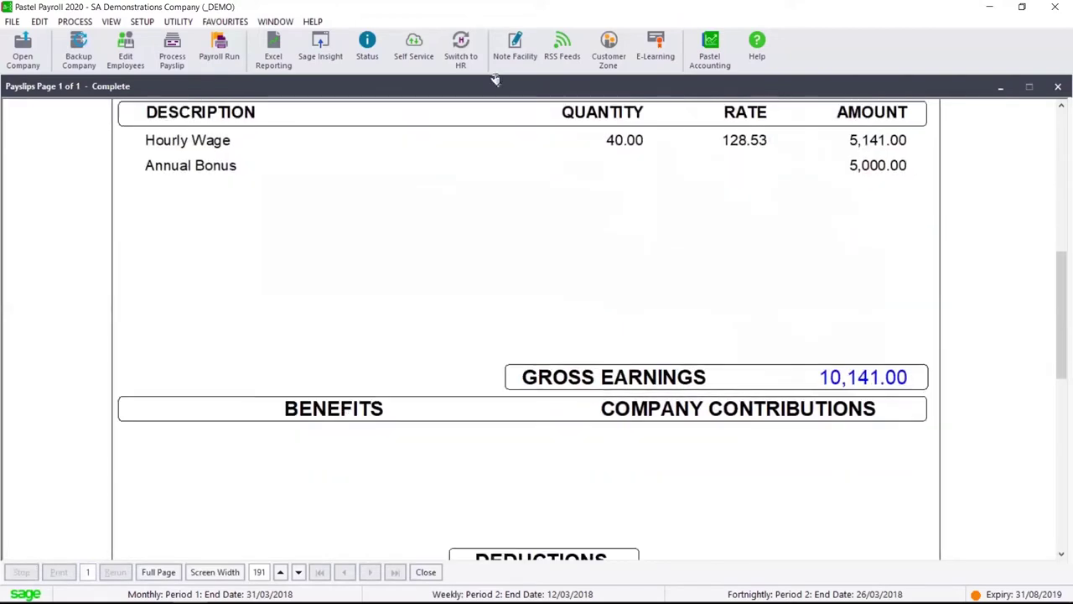
{"action": "scroll", "coordinate": [468, 252], "scroll_direction": "down", "scroll_amount": 5}
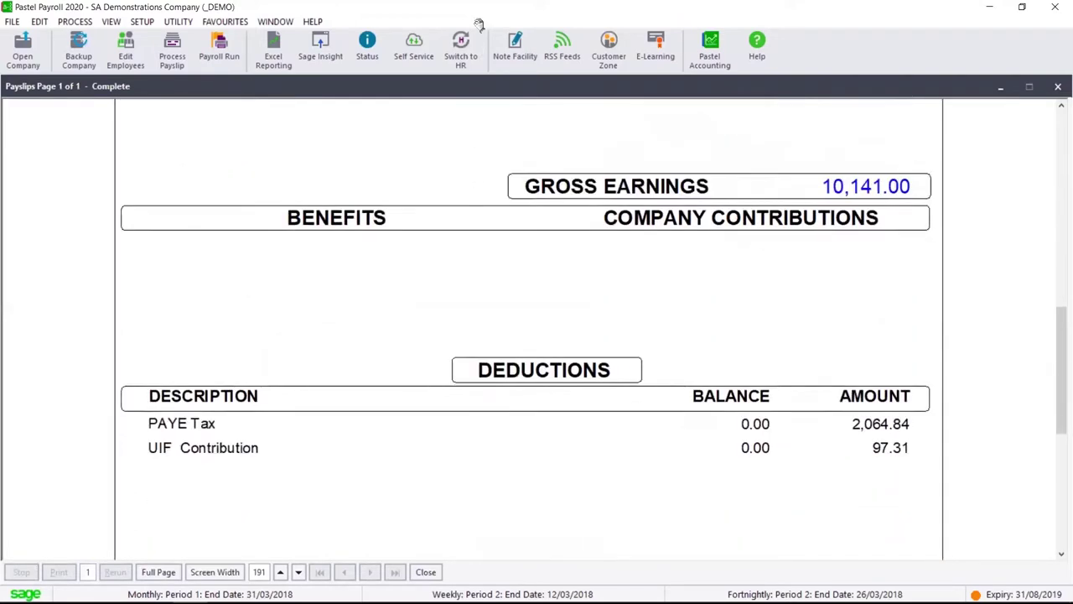
{"action": "left_click_drag", "start_coordinate": [447, 211], "coordinate": [445, 248]}
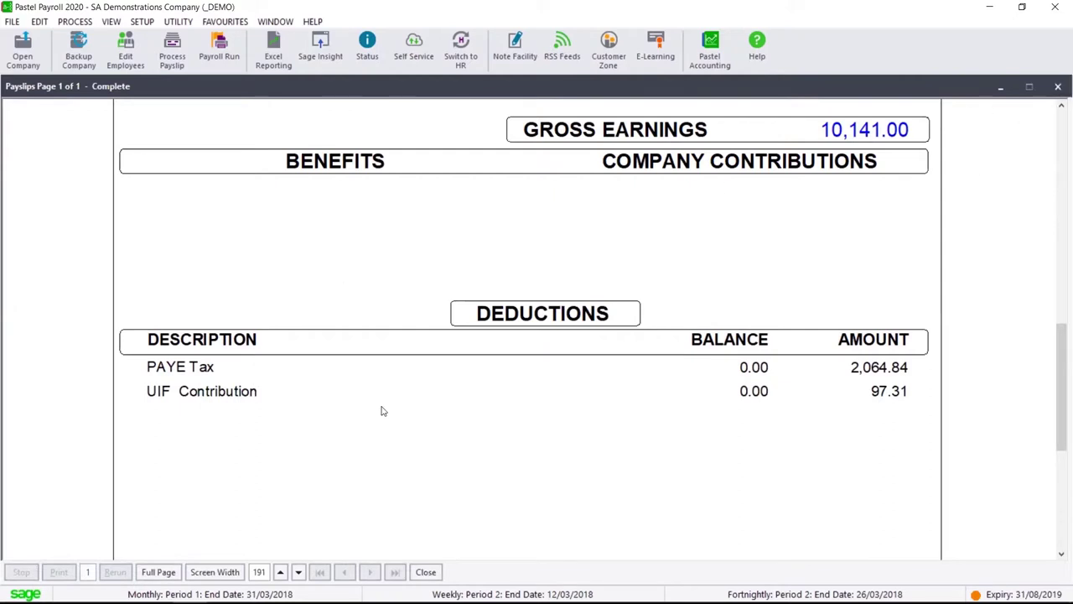
{"action": "scroll", "coordinate": [350, 381], "scroll_direction": "down", "scroll_amount": 3}
{"action": "scroll", "coordinate": [388, 358], "scroll_direction": "down", "scroll_amount": 1}
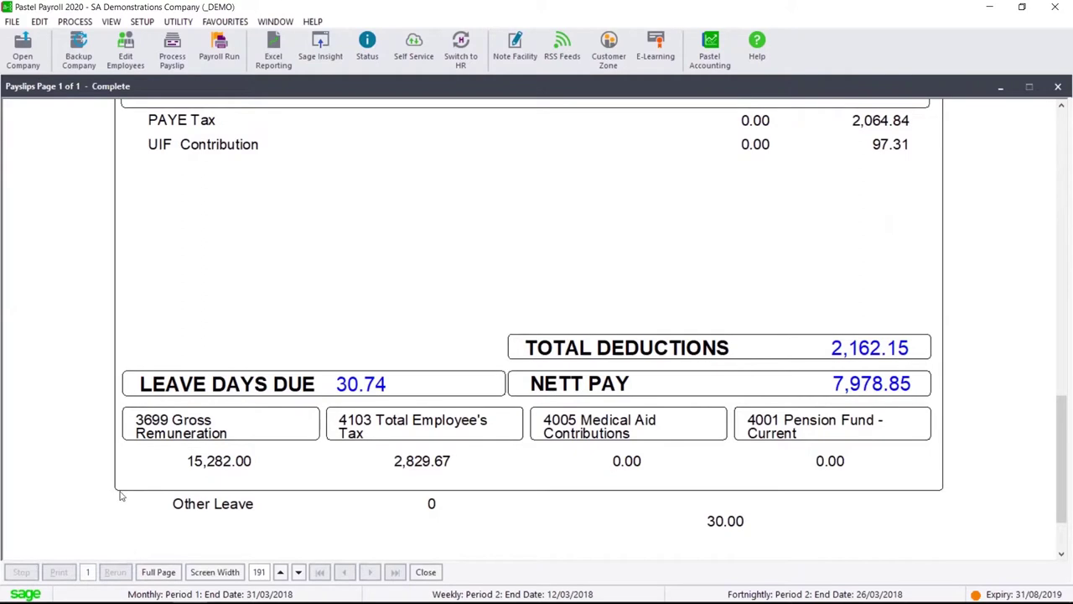
{"action": "scroll", "coordinate": [304, 462], "scroll_direction": "down", "scroll_amount": 1}
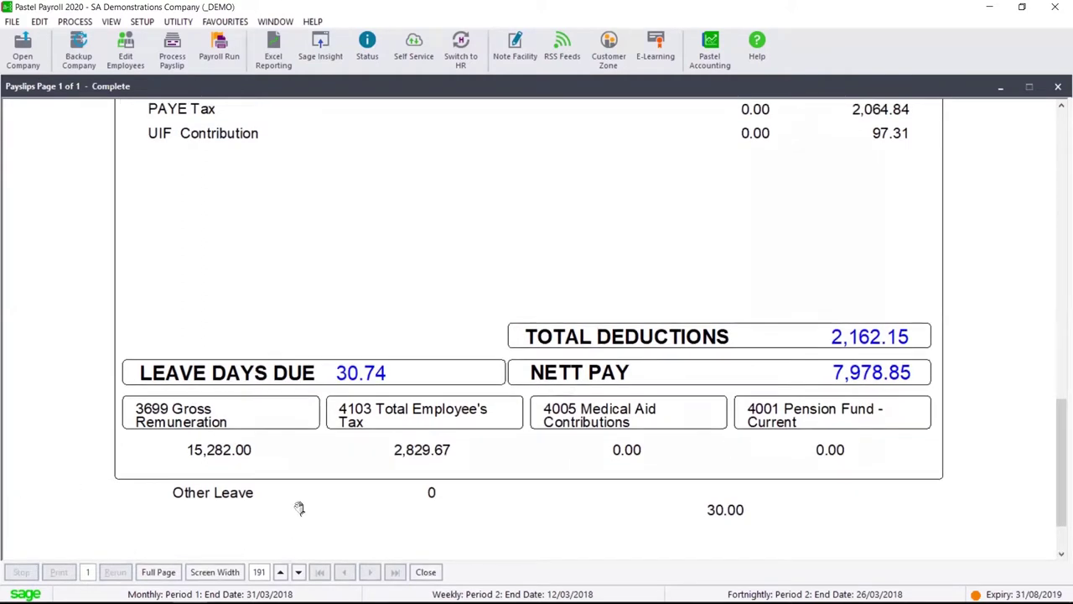
{"action": "scroll", "coordinate": [306, 444], "scroll_direction": "up", "scroll_amount": 3}
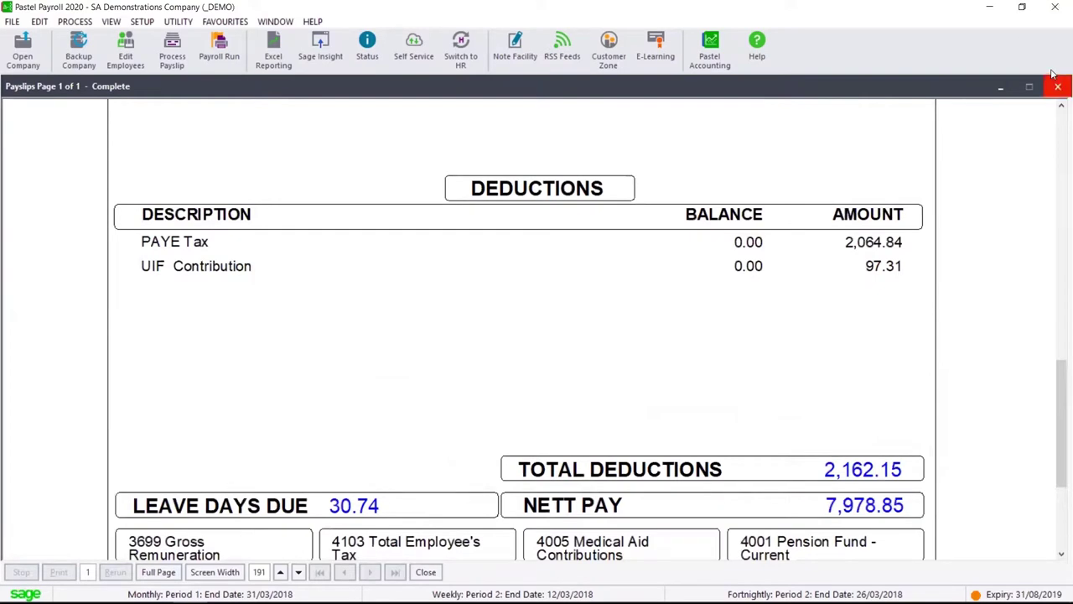
{"action": "left_click", "coordinate": [1058, 87]}
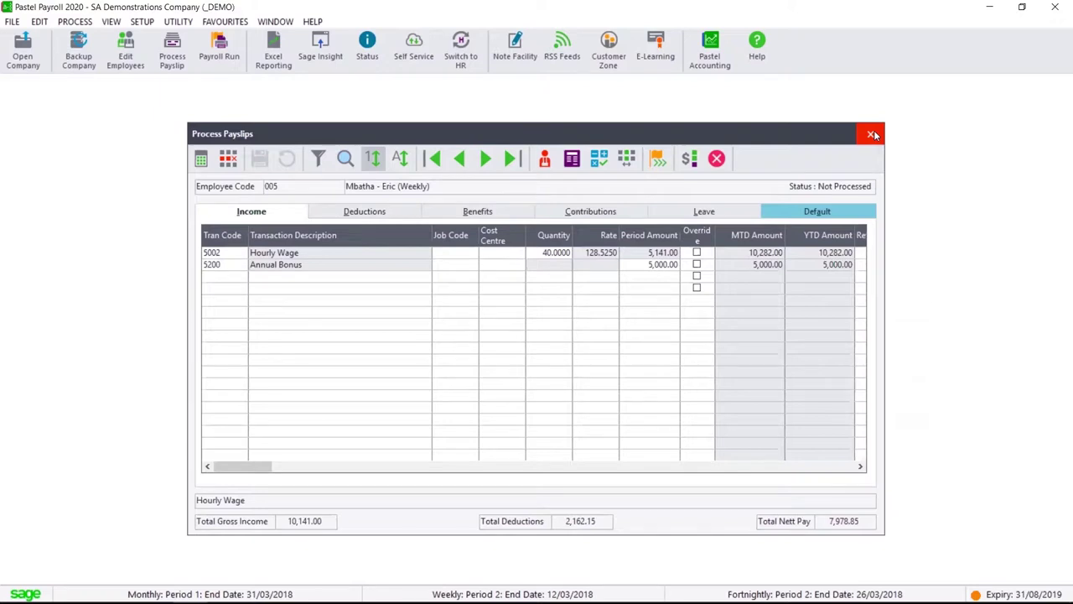
Set up a payroll run as final calculation without printing, filtered to Monthly employees by code
{"action": "left_click", "coordinate": [872, 135]}
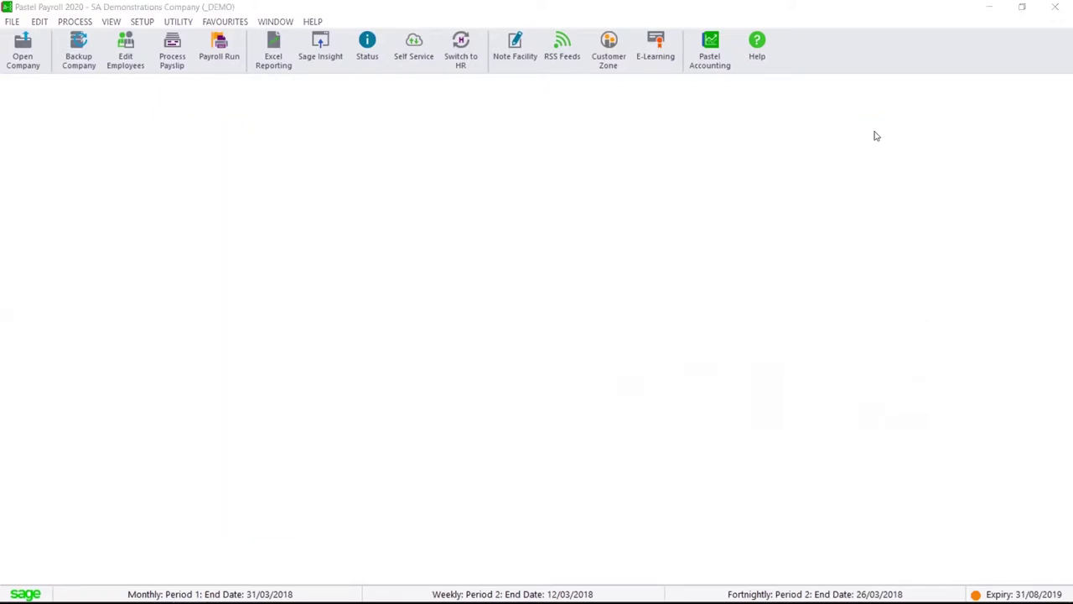
{"action": "left_click", "coordinate": [74, 22]}
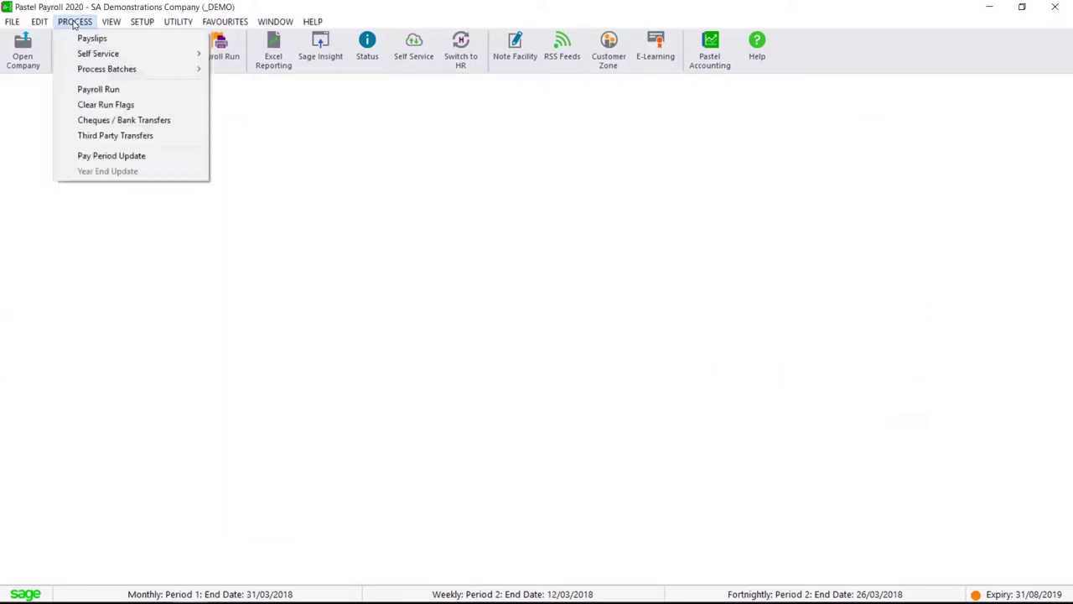
{"action": "left_click", "coordinate": [130, 89]}
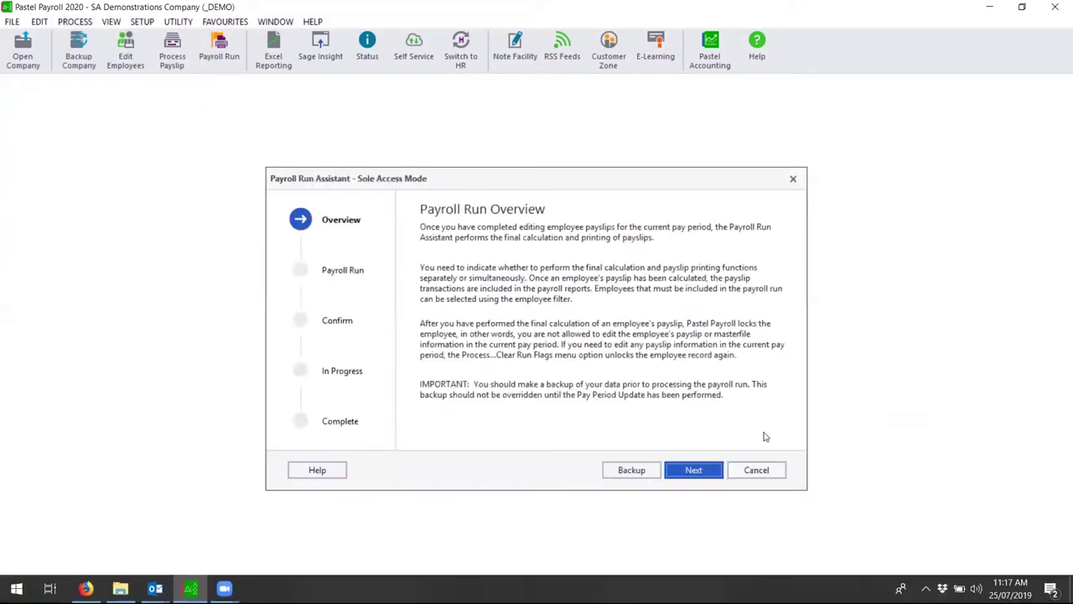
{"action": "left_click", "coordinate": [694, 470]}
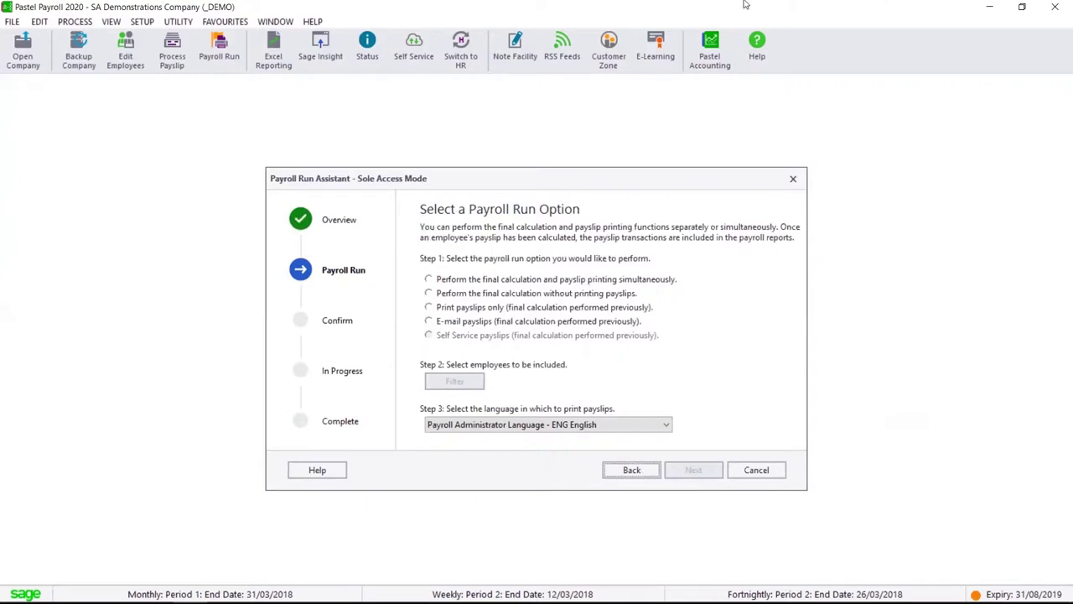
{"action": "left_click", "coordinate": [484, 295]}
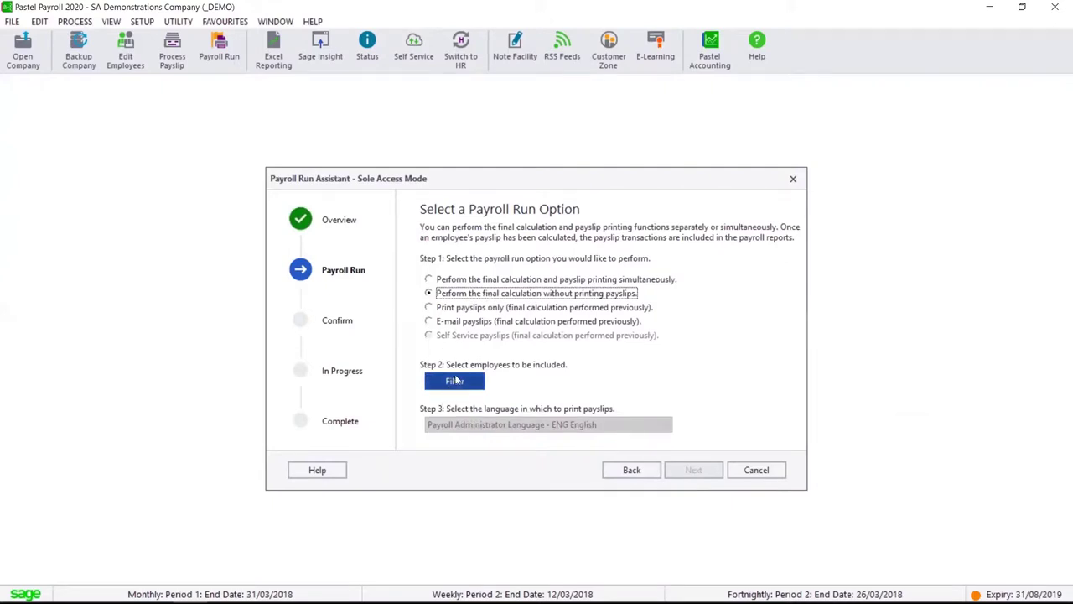
{"action": "left_click", "coordinate": [468, 389]}
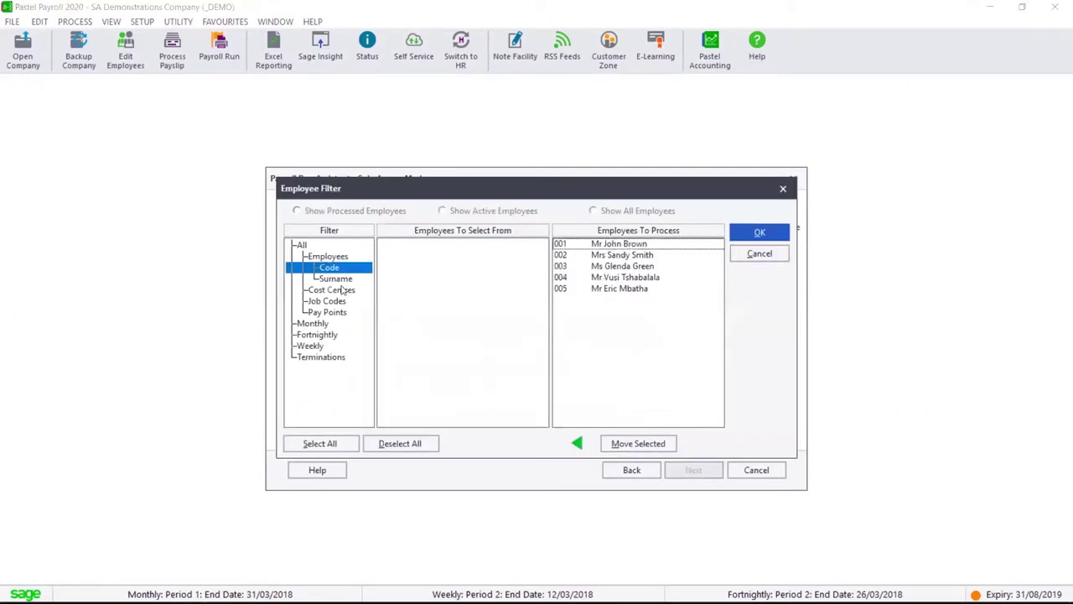
{"action": "left_click", "coordinate": [339, 325]}
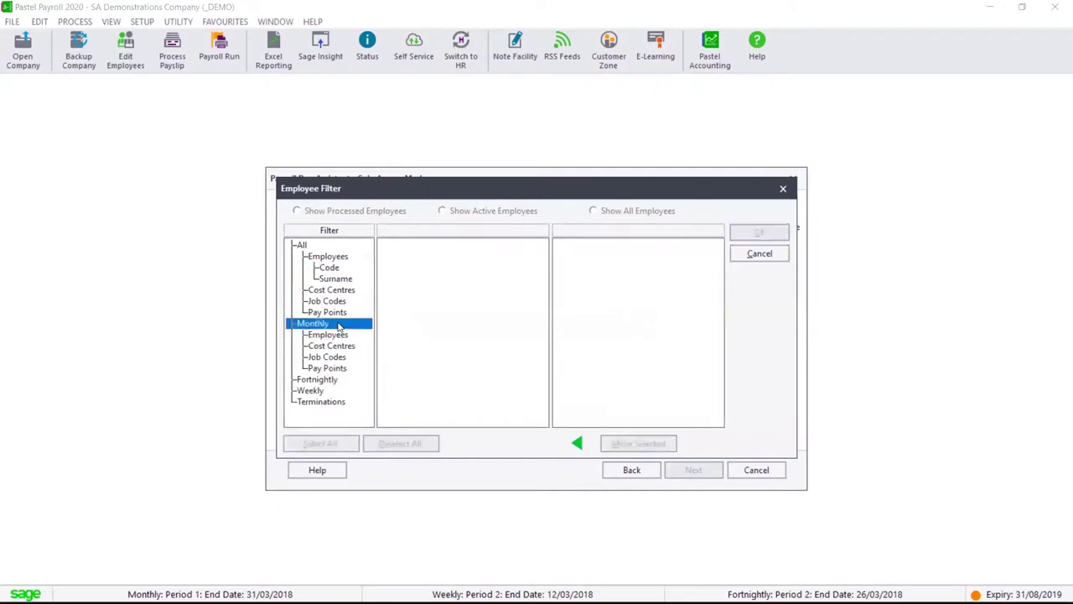
{"action": "left_click", "coordinate": [336, 334]}
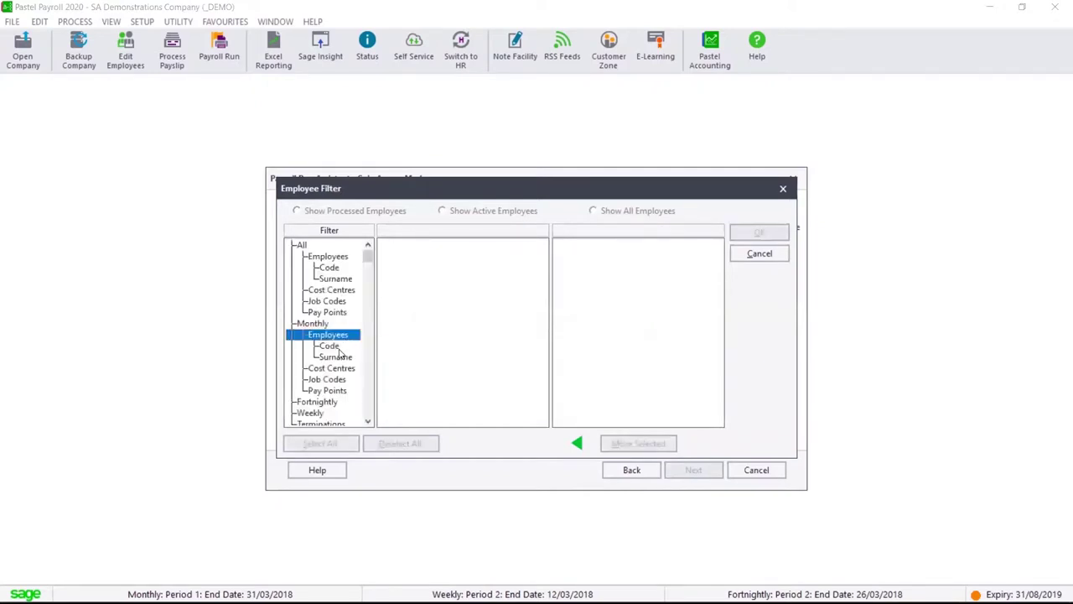
{"action": "left_click", "coordinate": [337, 347]}
{"action": "left_click", "coordinate": [760, 234]}
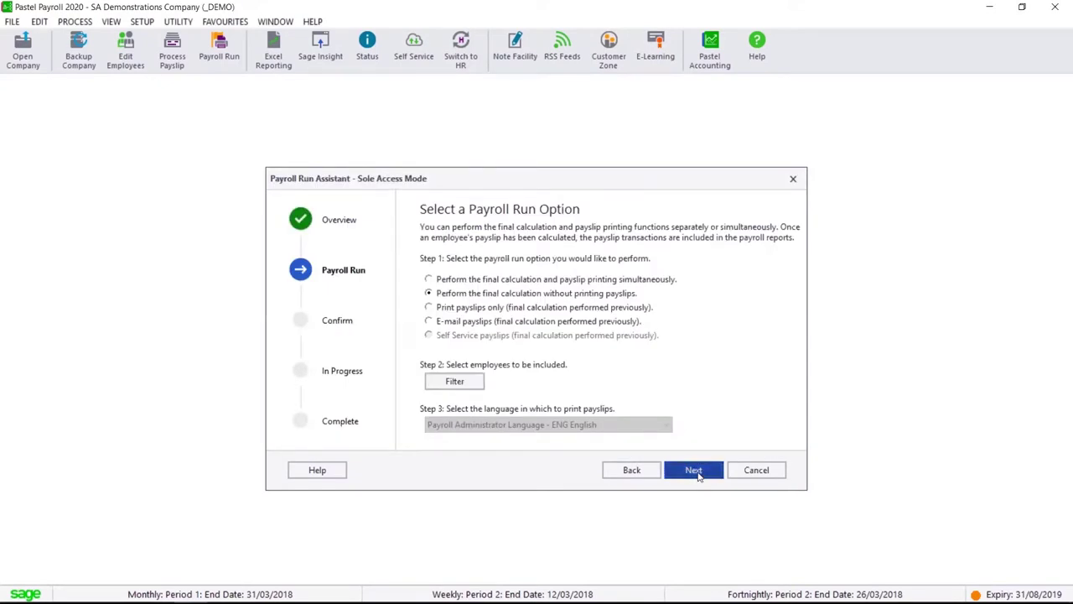
Process the run for employees 001 and 004, dismissing the exceptions report without printing
{"action": "left_click", "coordinate": [696, 472]}
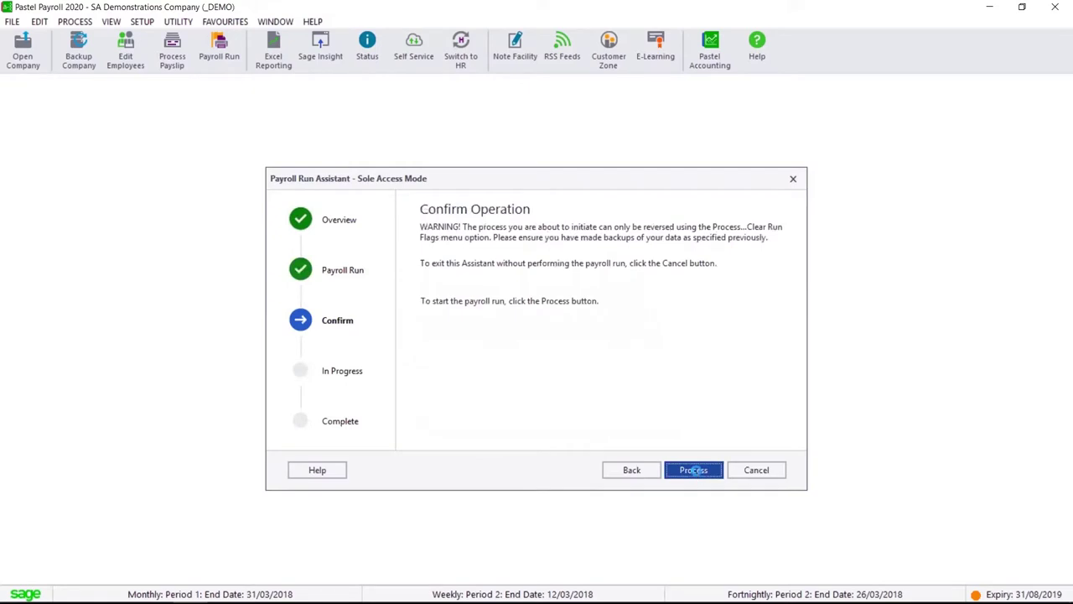
{"action": "left_click", "coordinate": [695, 471]}
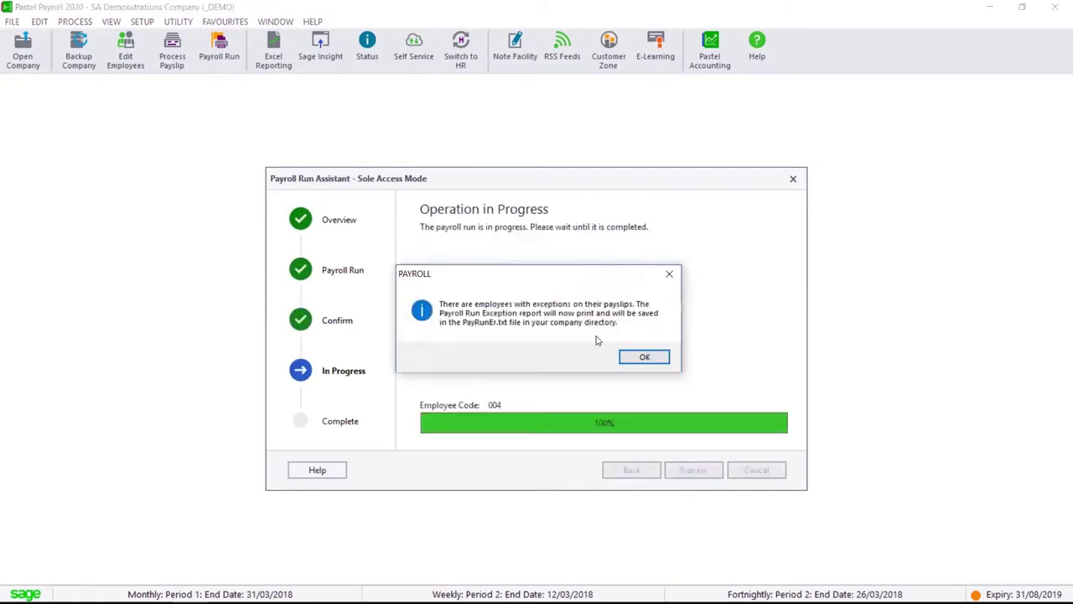
{"action": "left_click", "coordinate": [660, 356]}
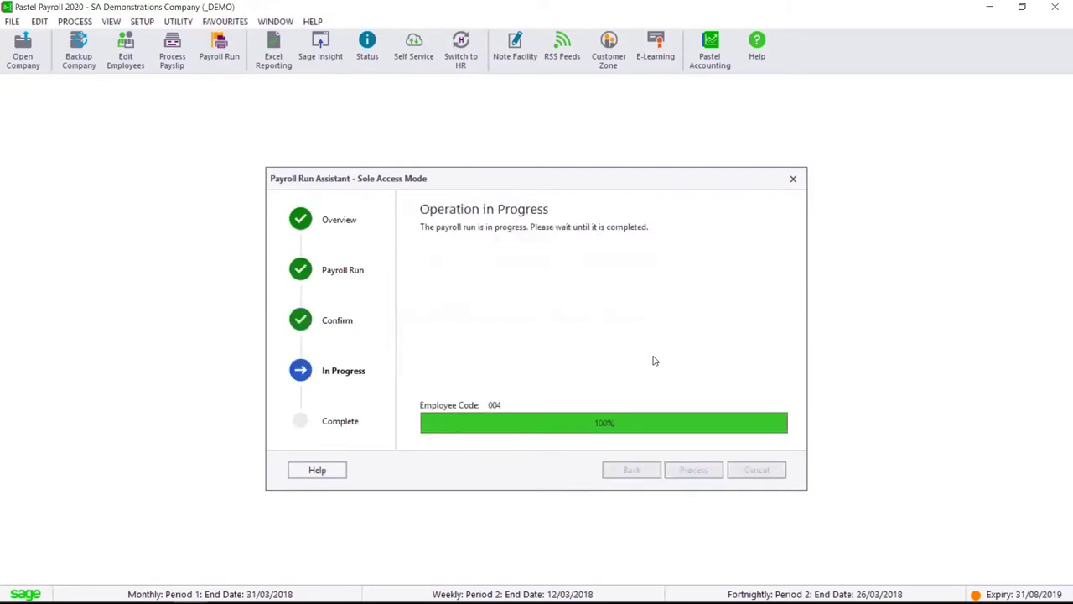
{"action": "left_click", "coordinate": [680, 345]}
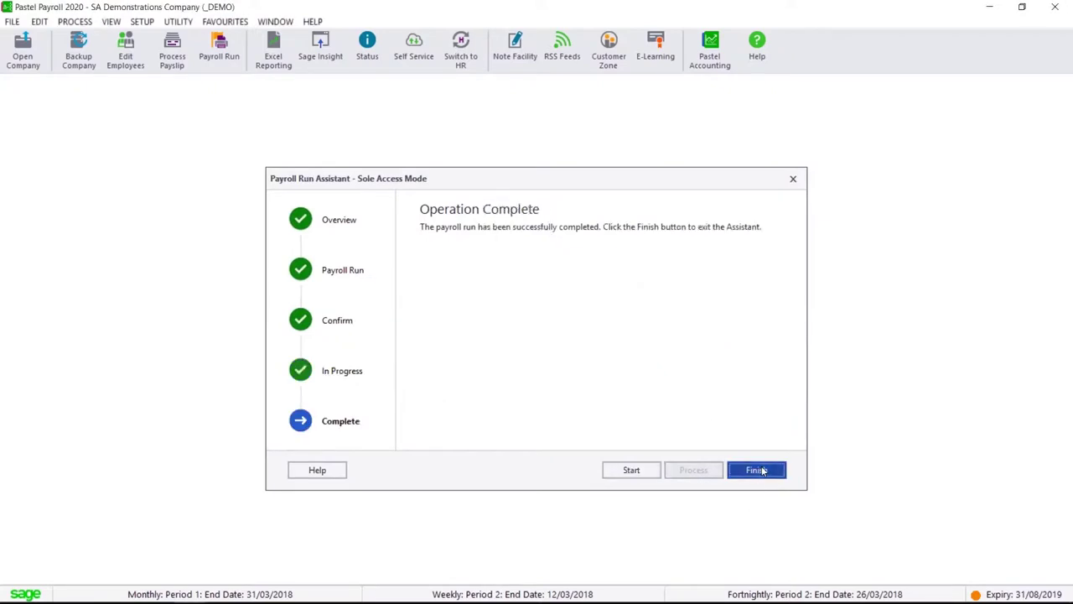
{"action": "left_click", "coordinate": [757, 470]}
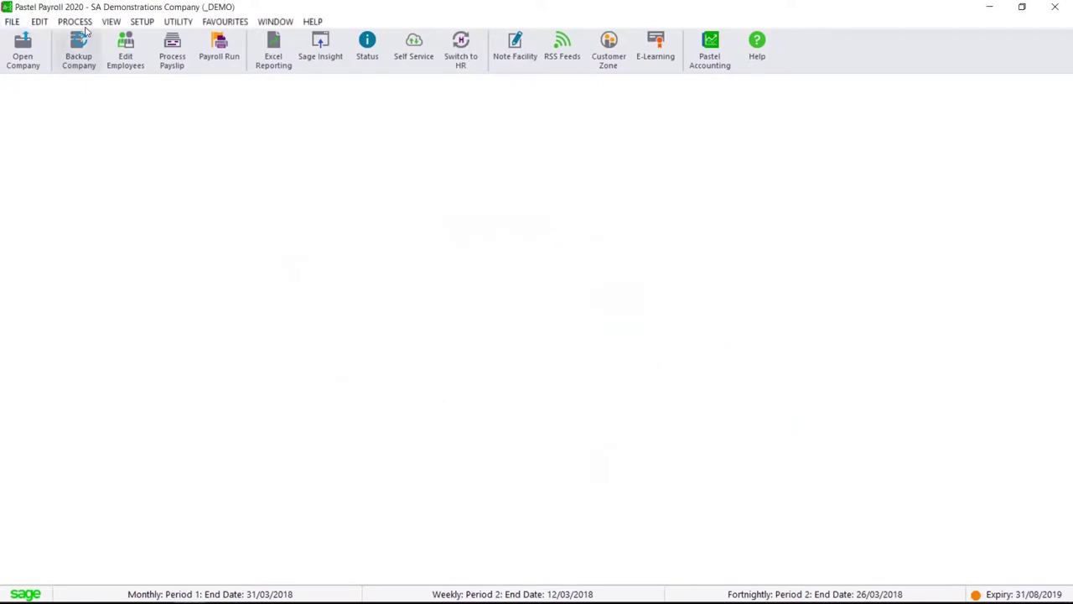
Open employee 001's processed payslip income transactions: gross 27,522.32, nett pay 21,291.45
{"action": "left_click", "coordinate": [82, 22]}
{"action": "left_click", "coordinate": [93, 38]}
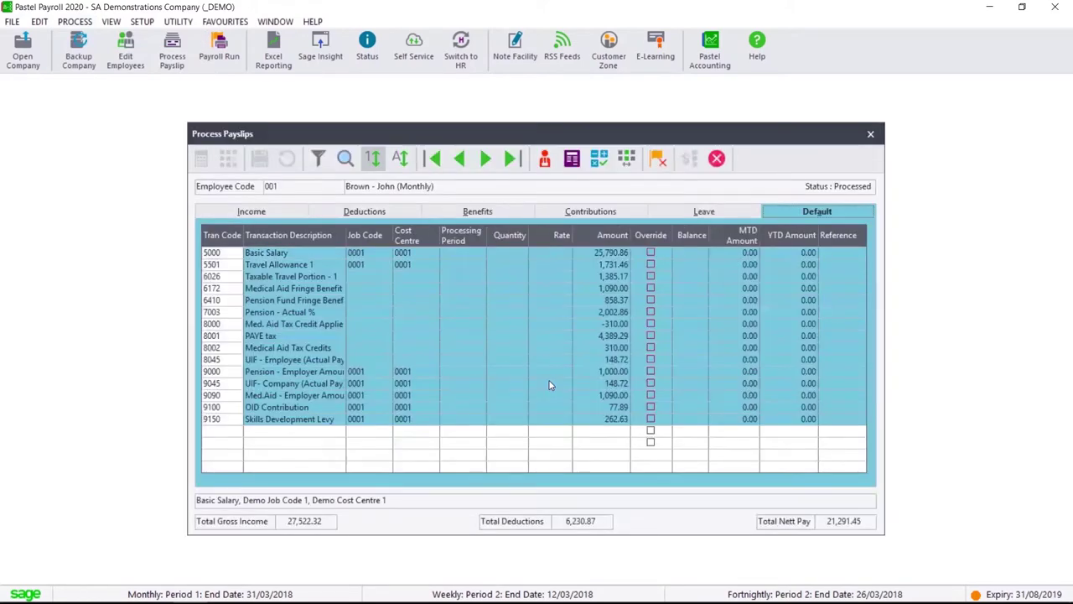
{"action": "left_click", "coordinate": [271, 213]}
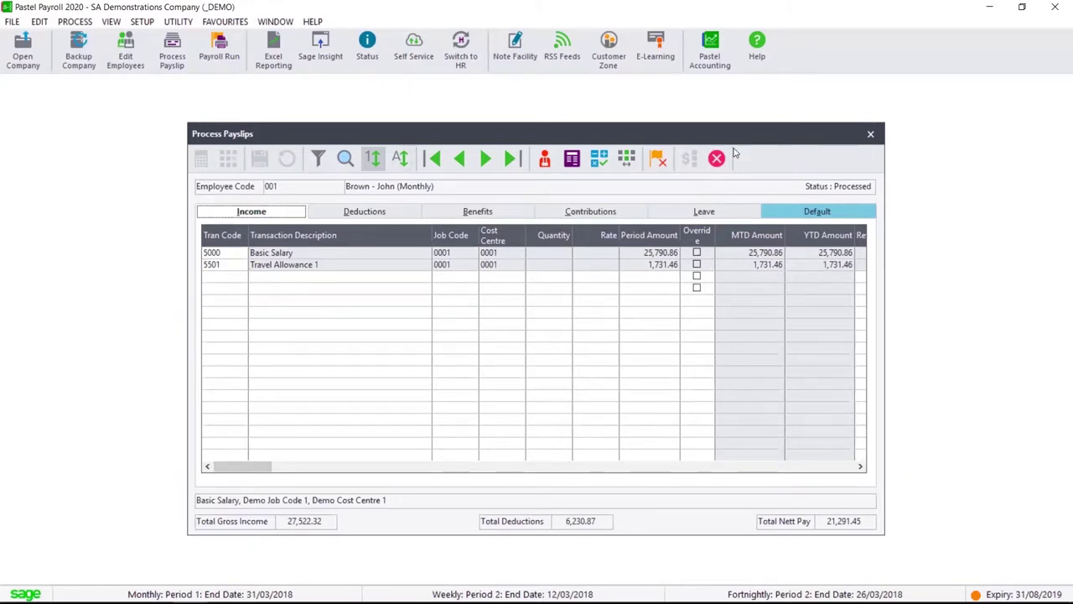
Clear employee 001's run flags, recalculate the payslip without printing exceptions, and close Process Payslips
{"action": "left_click", "coordinate": [661, 163]}
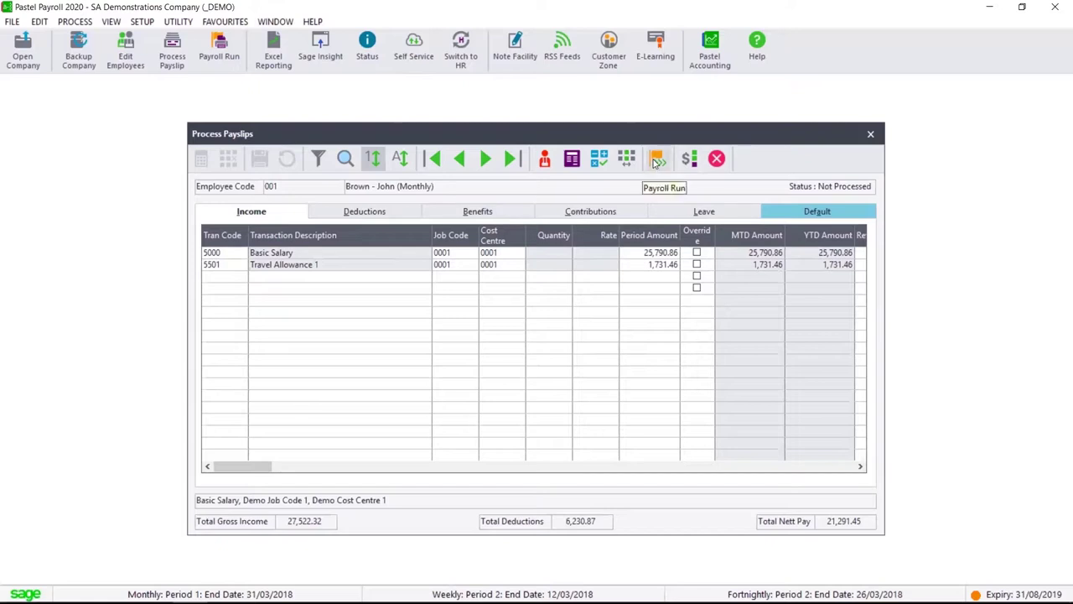
{"action": "left_click", "coordinate": [657, 160]}
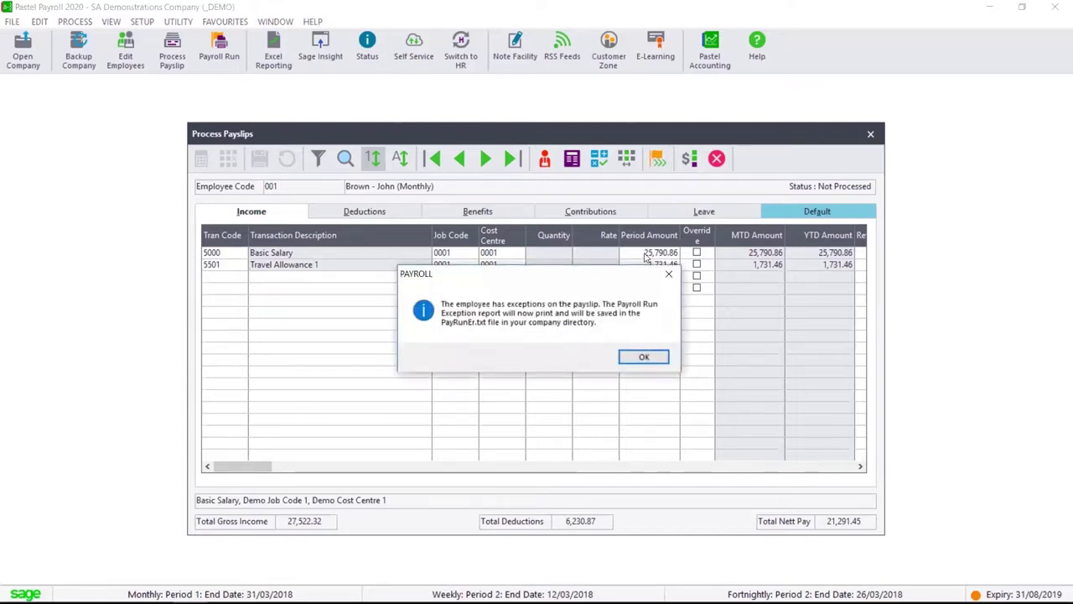
{"action": "left_click", "coordinate": [643, 357]}
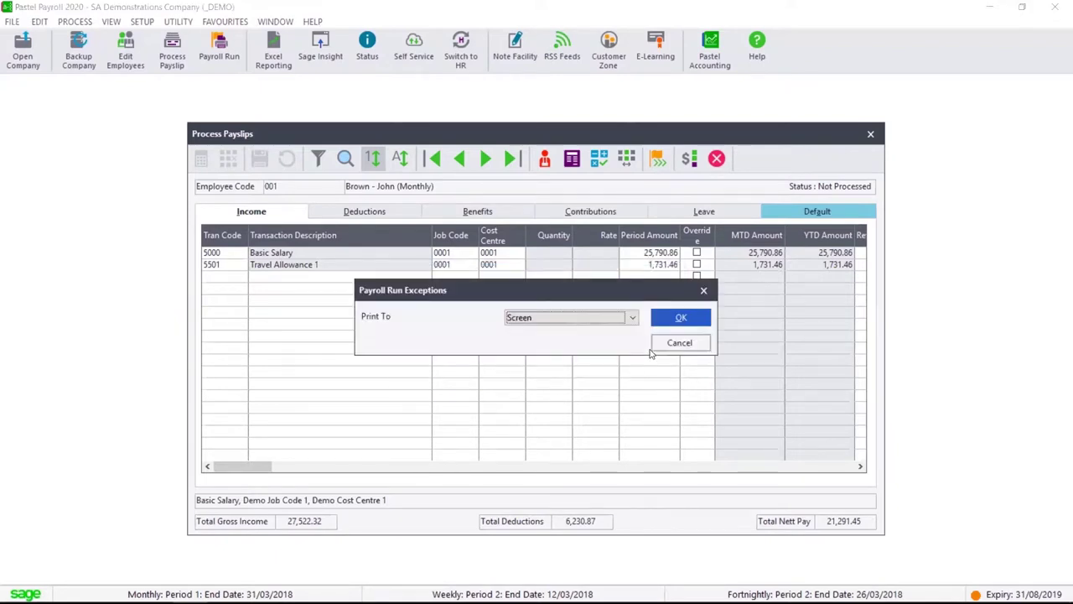
{"action": "left_click", "coordinate": [681, 346]}
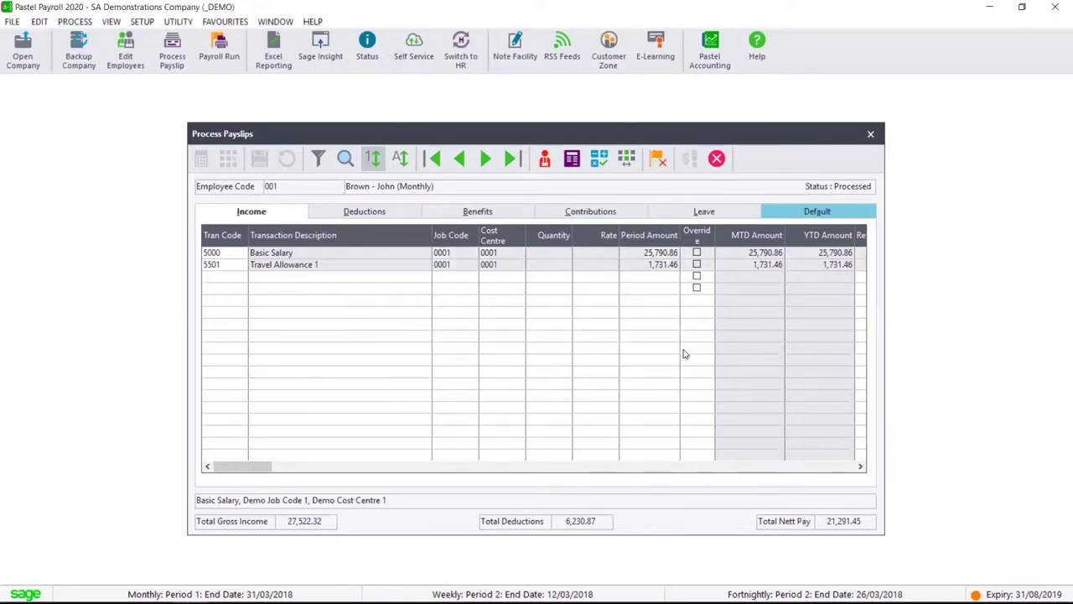
{"action": "left_click", "coordinate": [836, 208]}
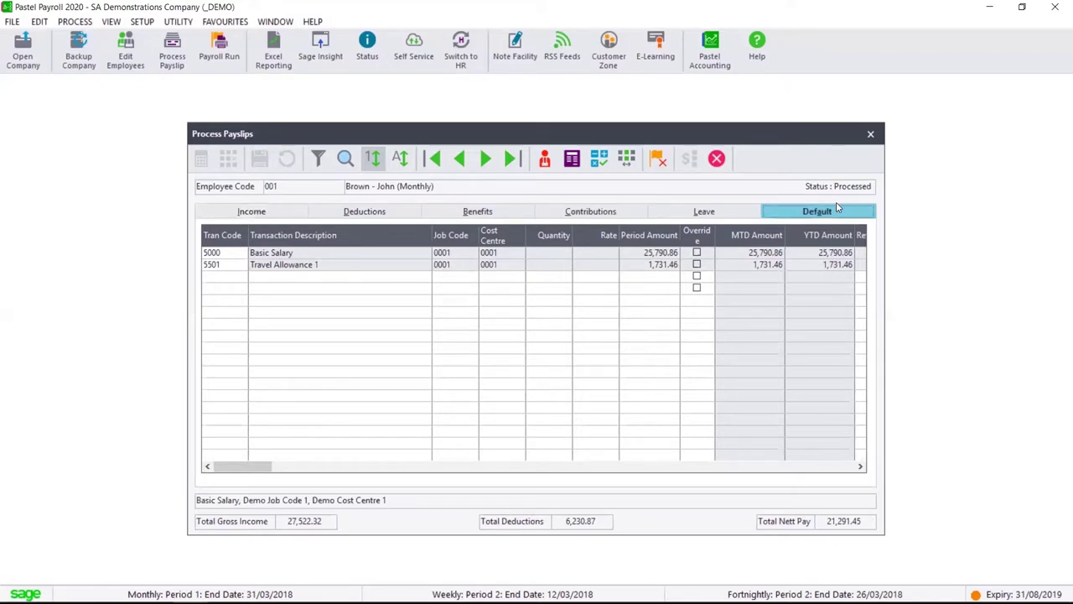
{"action": "left_click", "coordinate": [871, 134]}
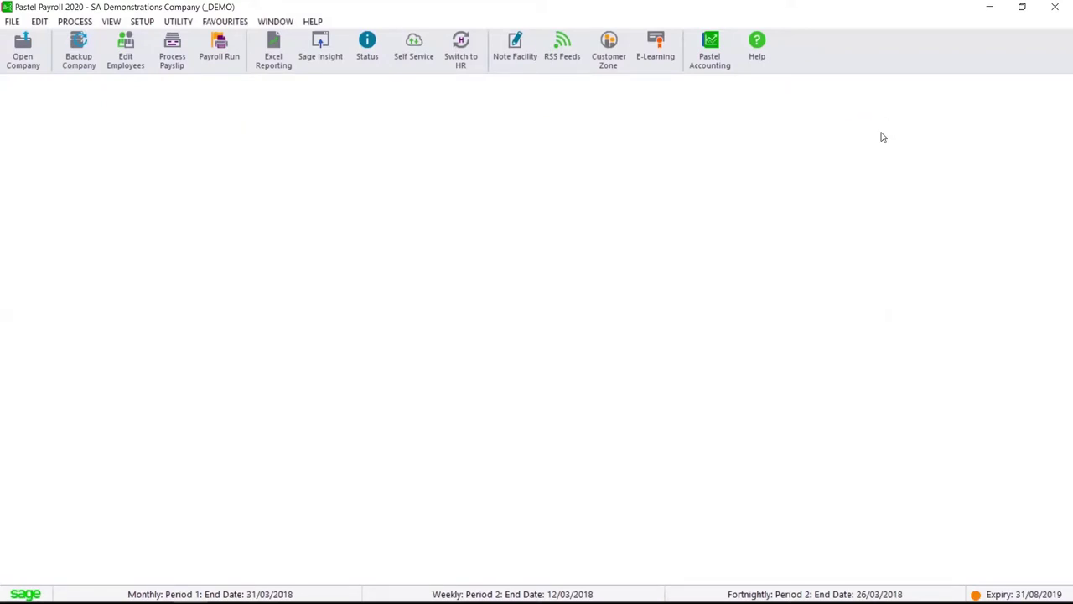
Run a detailed Pay Reconciliation for monthly employees for period 01, March 2018
{"action": "left_click", "coordinate": [114, 22]}
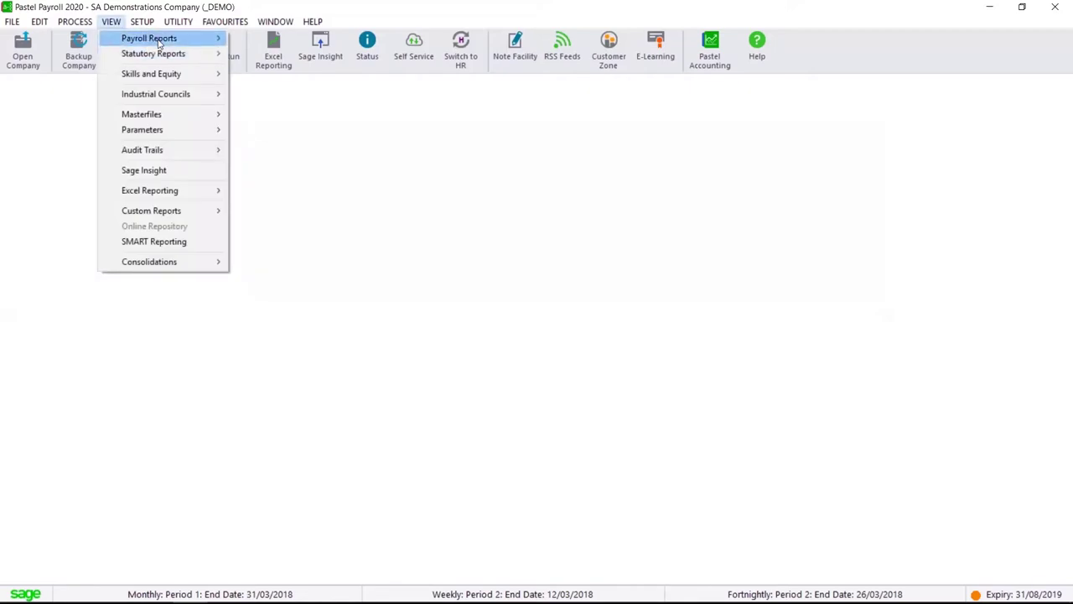
{"action": "mouse_move", "coordinate": [158, 40]}
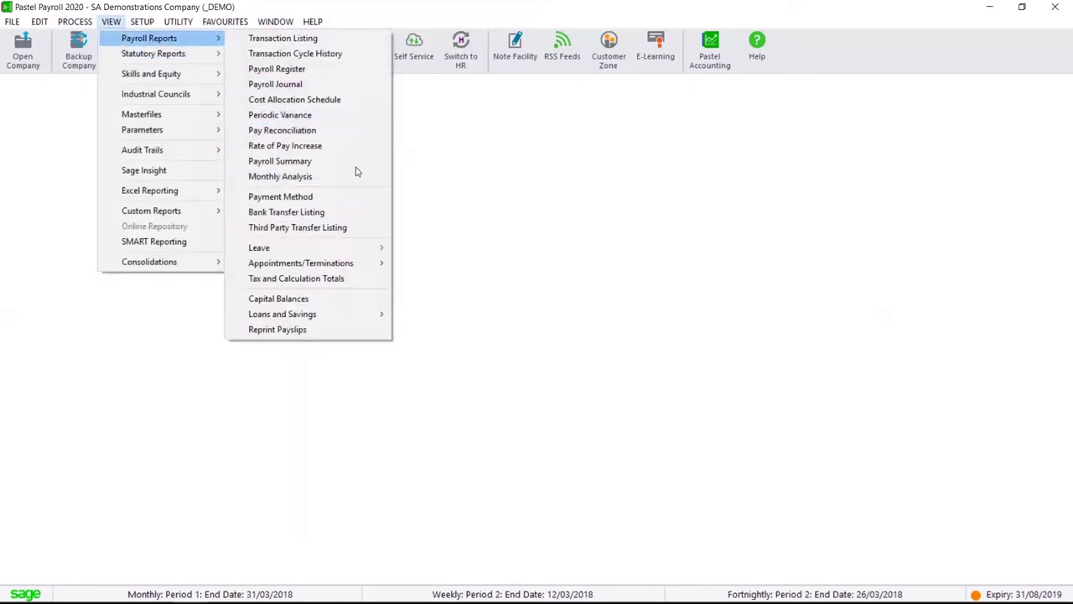
{"action": "left_click", "coordinate": [366, 133]}
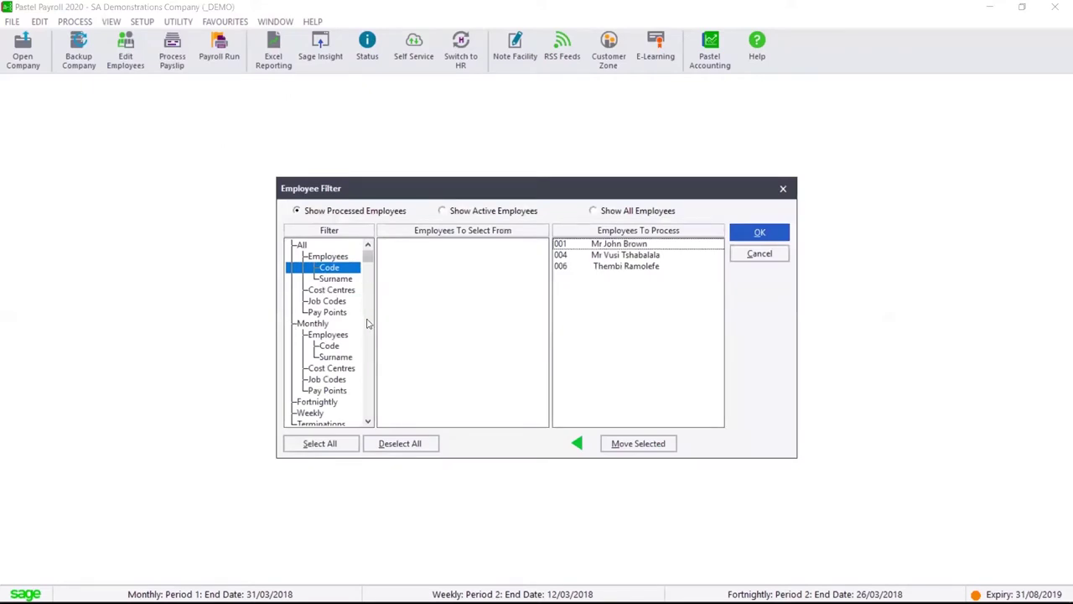
{"action": "left_click", "coordinate": [330, 345]}
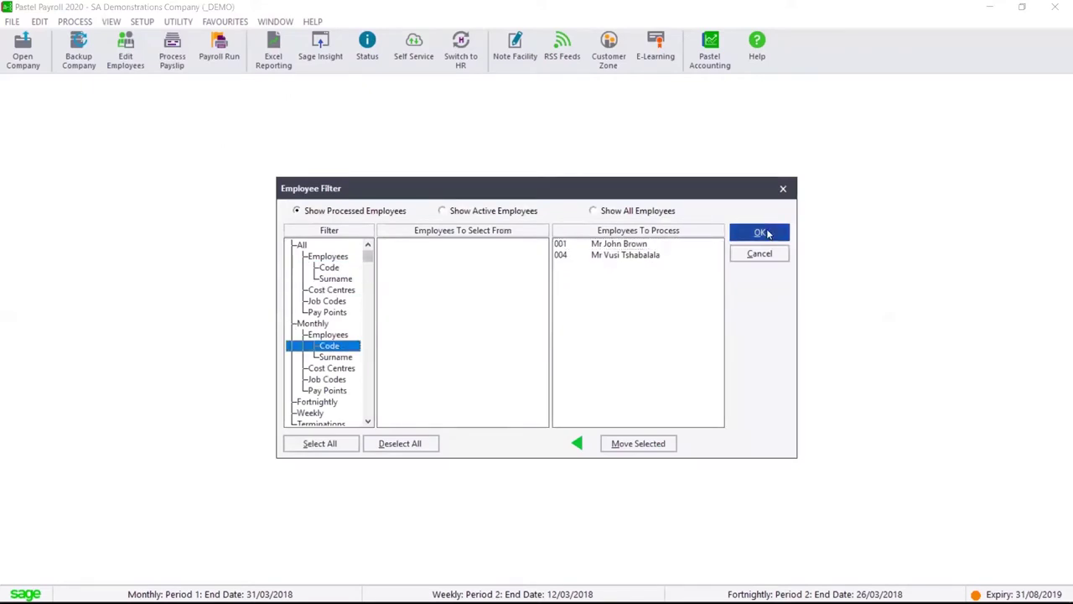
{"action": "left_click", "coordinate": [768, 234]}
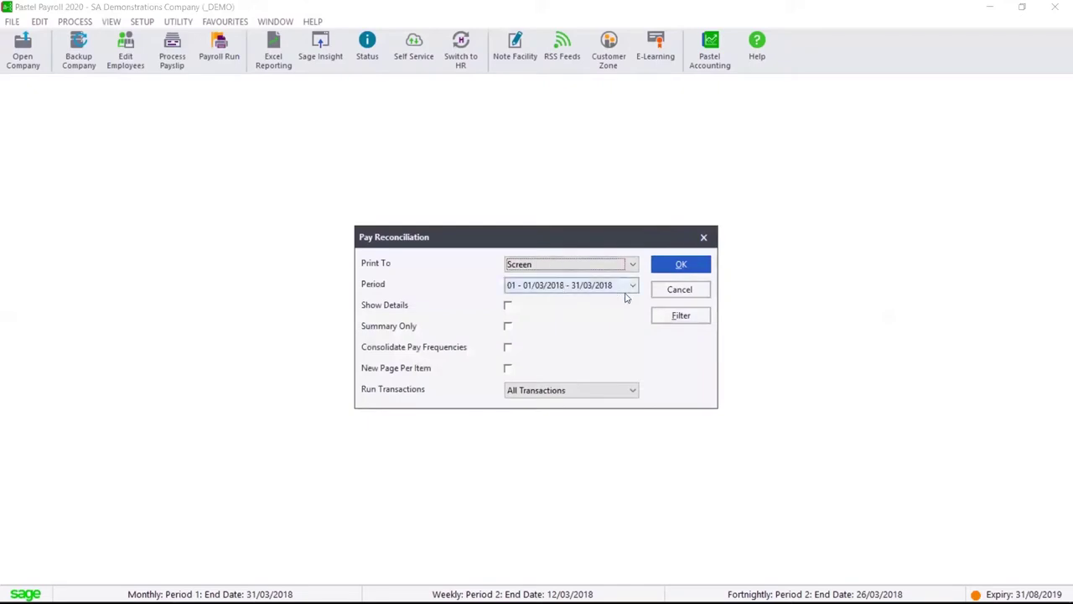
{"action": "left_click", "coordinate": [633, 285]}
{"action": "left_click", "coordinate": [553, 299]}
{"action": "left_click", "coordinate": [508, 305]}
{"action": "left_click", "coordinate": [679, 264]}
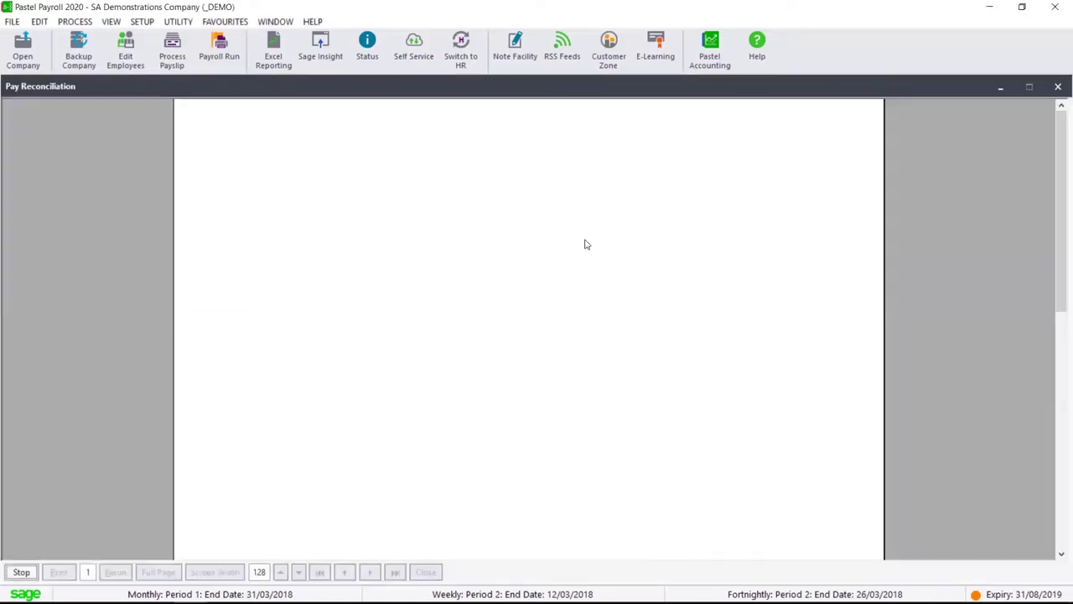
Review both report pages, including the totals page showing gross 69,237.68
{"action": "scroll", "coordinate": [469, 331], "scroll_direction": "down", "scroll_amount": 5}
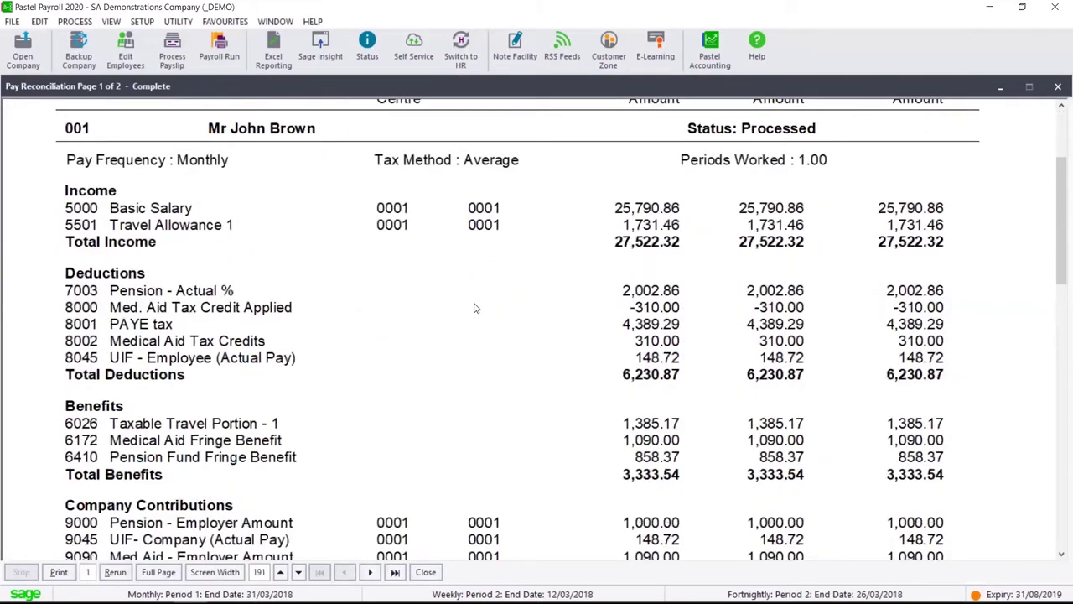
{"action": "scroll", "coordinate": [472, 270], "scroll_direction": "down", "scroll_amount": 1}
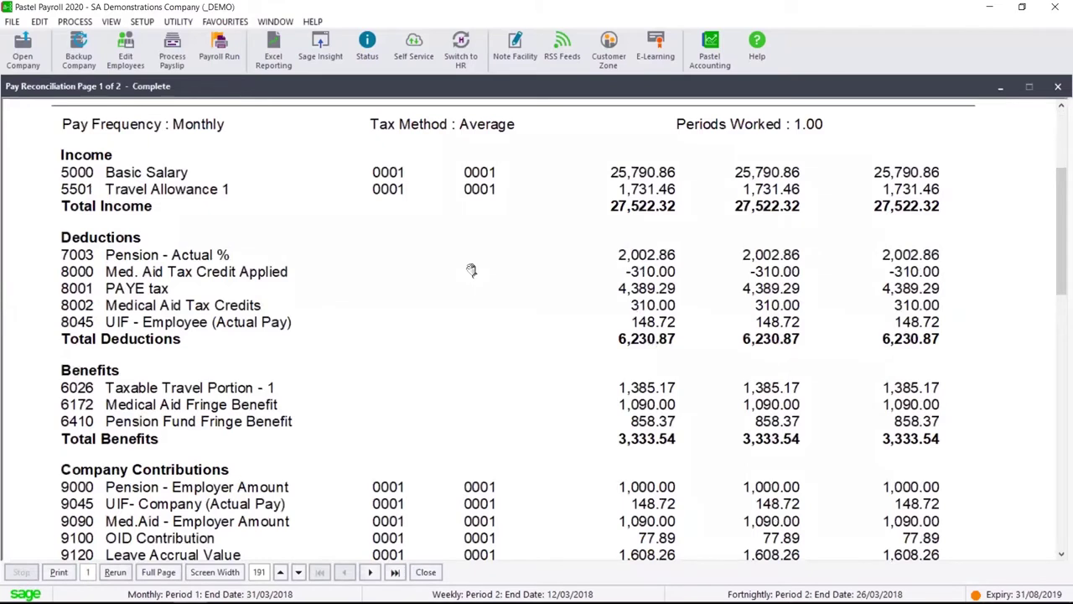
{"action": "scroll", "coordinate": [465, 293], "scroll_direction": "up", "scroll_amount": 2}
{"action": "scroll", "coordinate": [457, 251], "scroll_direction": "down", "scroll_amount": 5}
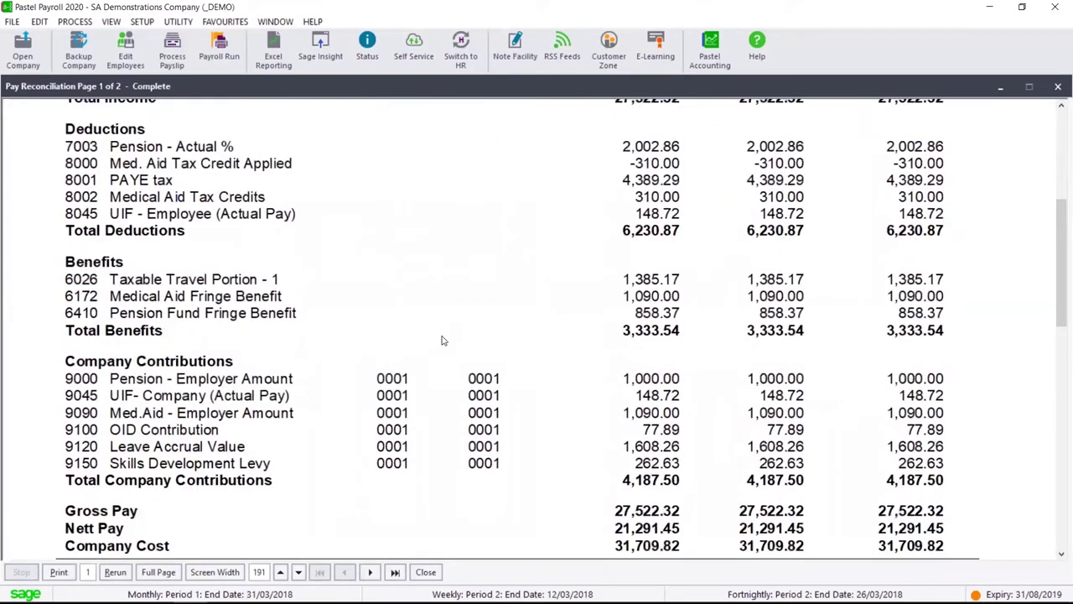
{"action": "scroll", "coordinate": [443, 340], "scroll_direction": "down", "scroll_amount": 9}
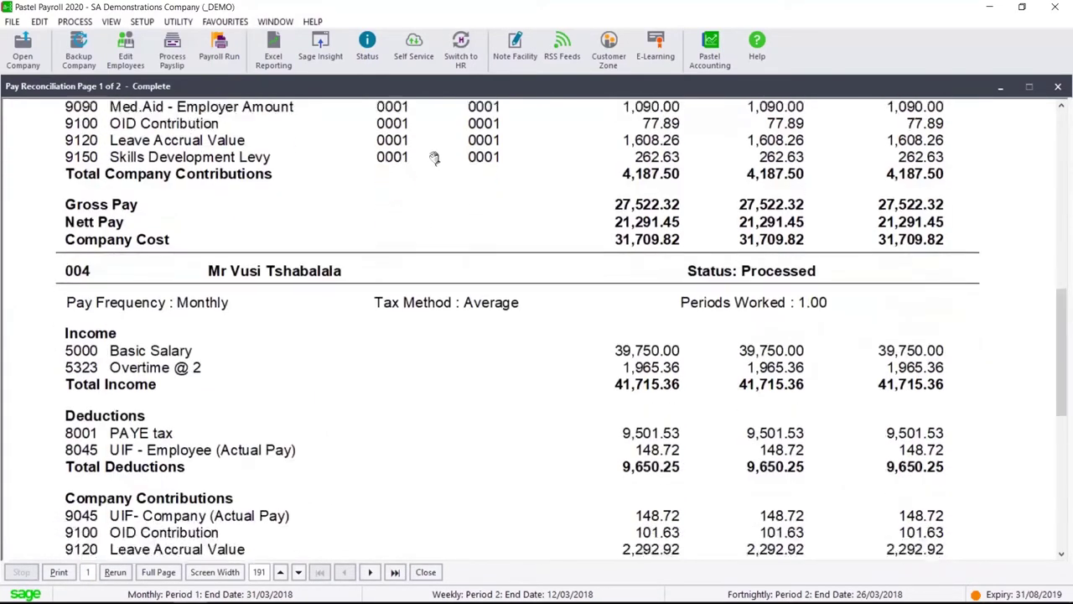
{"action": "scroll", "coordinate": [402, 328], "scroll_direction": "down", "scroll_amount": 5}
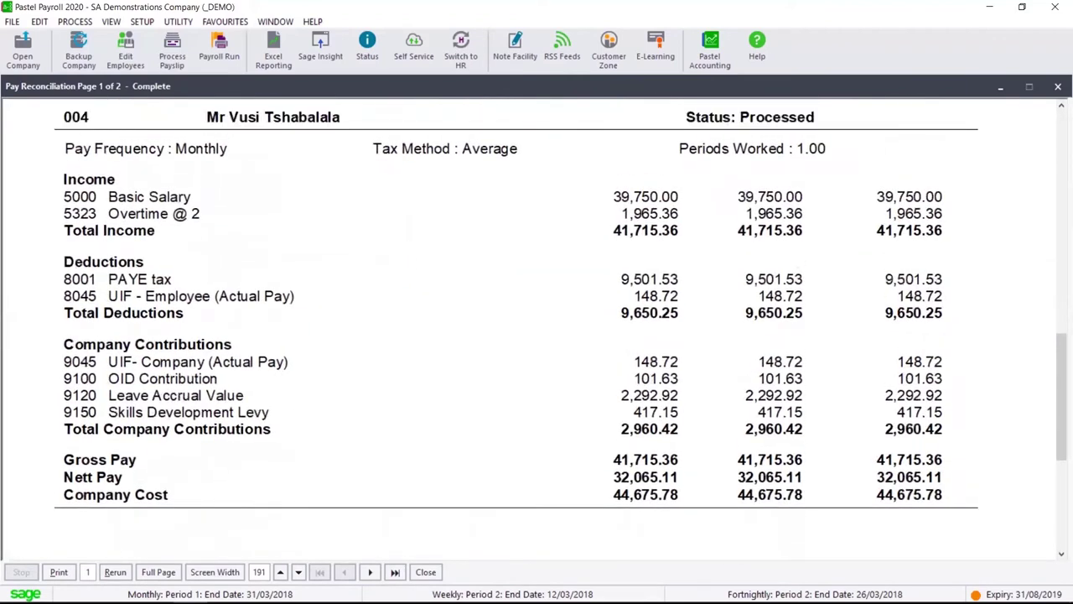
{"action": "left_click", "coordinate": [394, 572]}
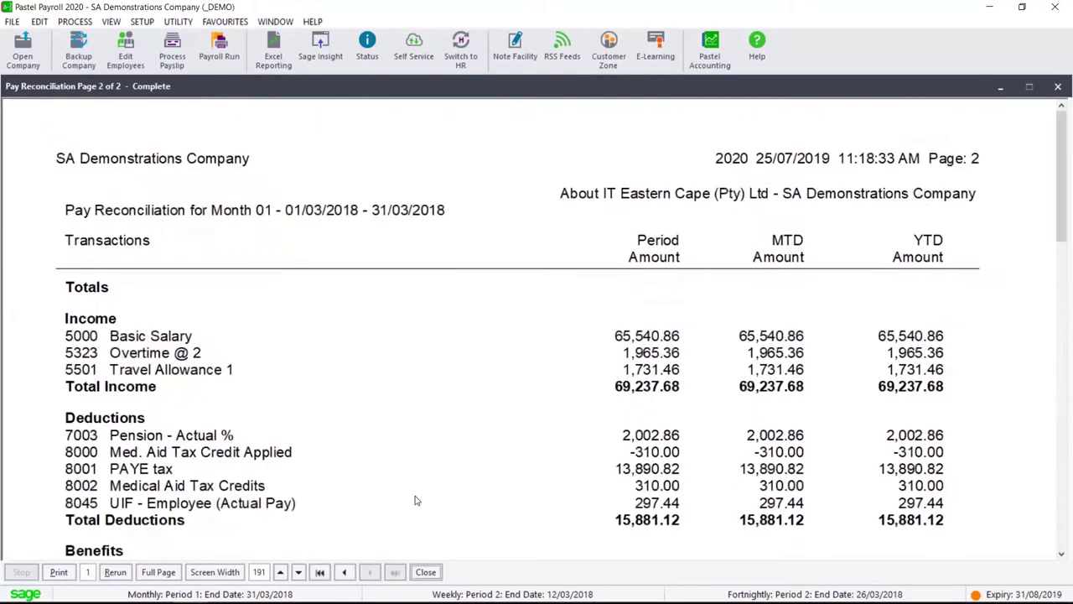
{"action": "scroll", "coordinate": [423, 402], "scroll_direction": "down", "scroll_amount": 4}
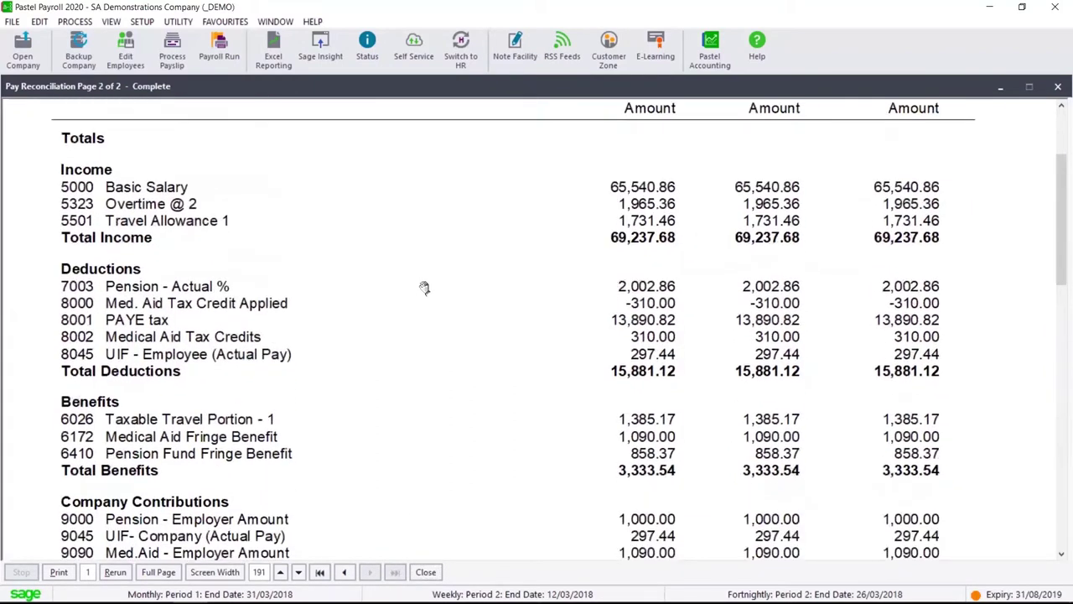
{"action": "scroll", "coordinate": [425, 302], "scroll_direction": "down", "scroll_amount": 1}
{"action": "scroll", "coordinate": [424, 312], "scroll_direction": "up", "scroll_amount": 1}
{"action": "scroll", "coordinate": [424, 313], "scroll_direction": "down", "scroll_amount": 3}
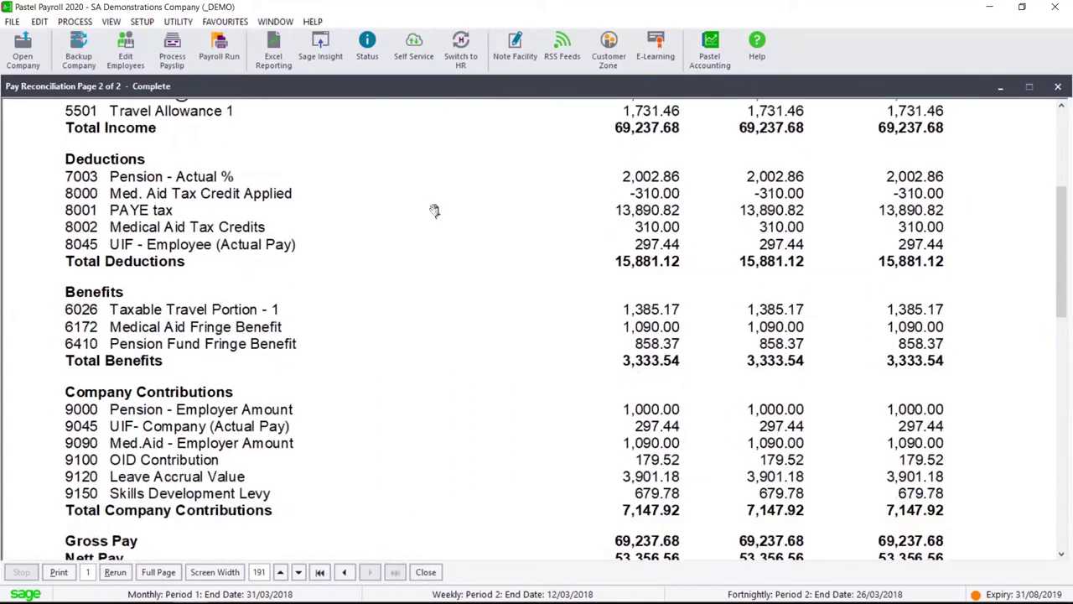
{"action": "scroll", "coordinate": [436, 218], "scroll_direction": "up", "scroll_amount": 2}
Run a detailed 7-month Monthly Analysis for monthly employees and go to its summary page
{"action": "left_click", "coordinate": [425, 572]}
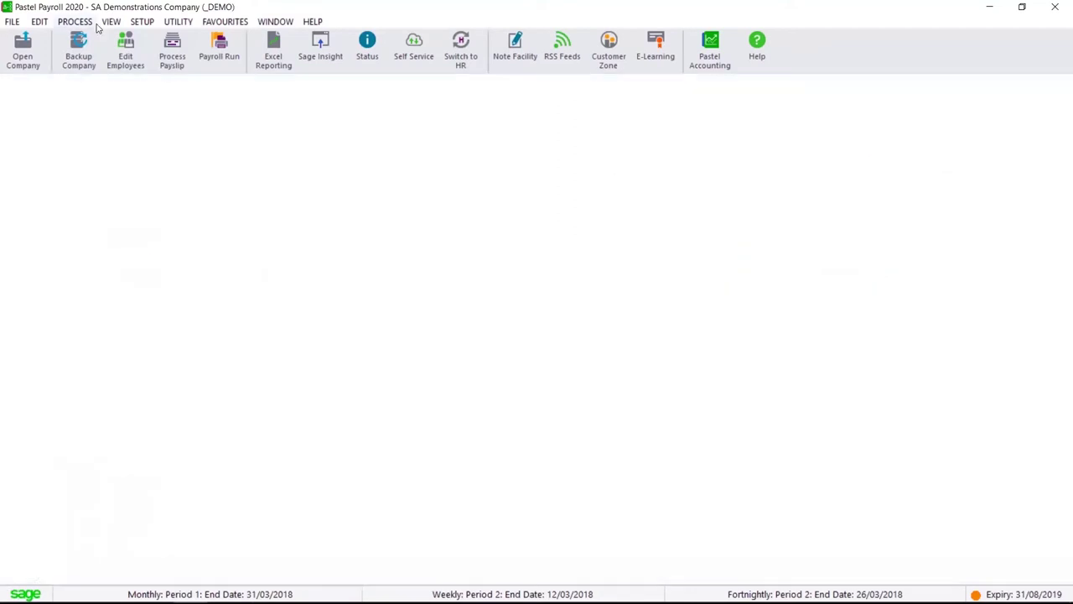
{"action": "left_click", "coordinate": [111, 22]}
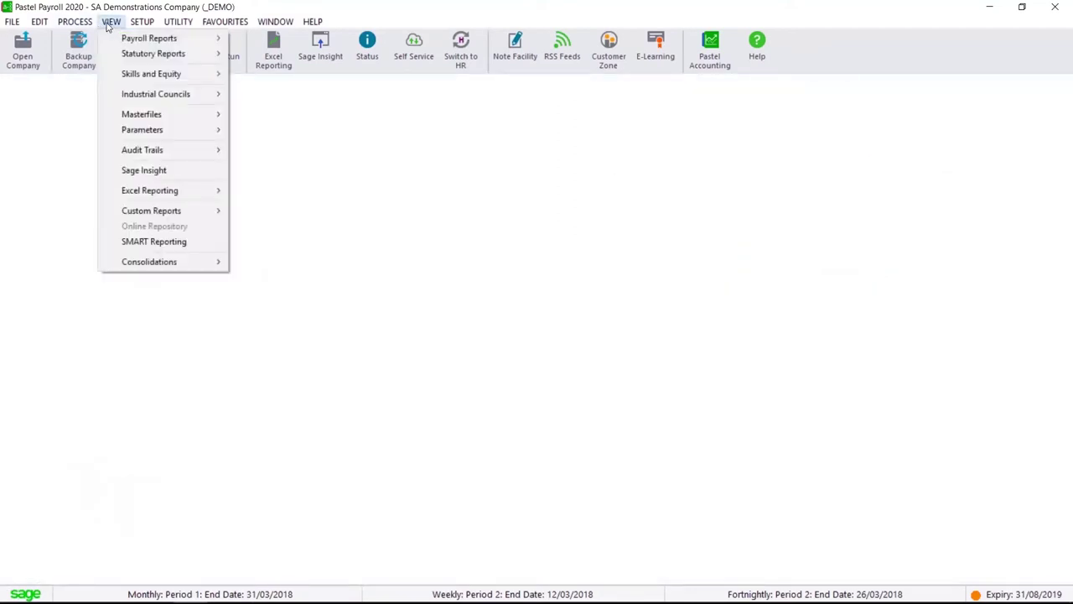
{"action": "mouse_move", "coordinate": [140, 44]}
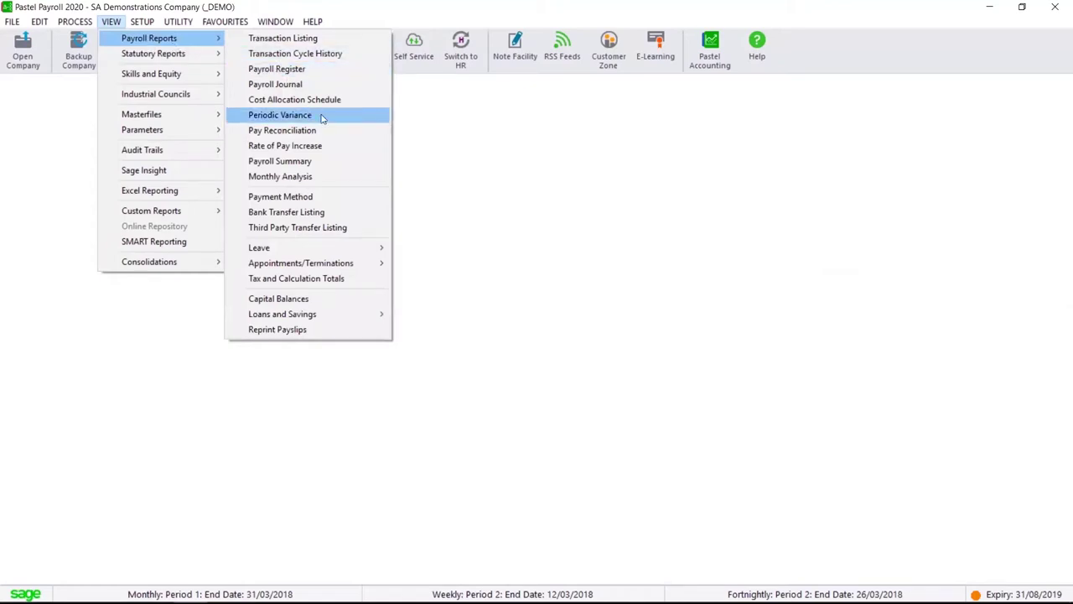
{"action": "left_click", "coordinate": [352, 180]}
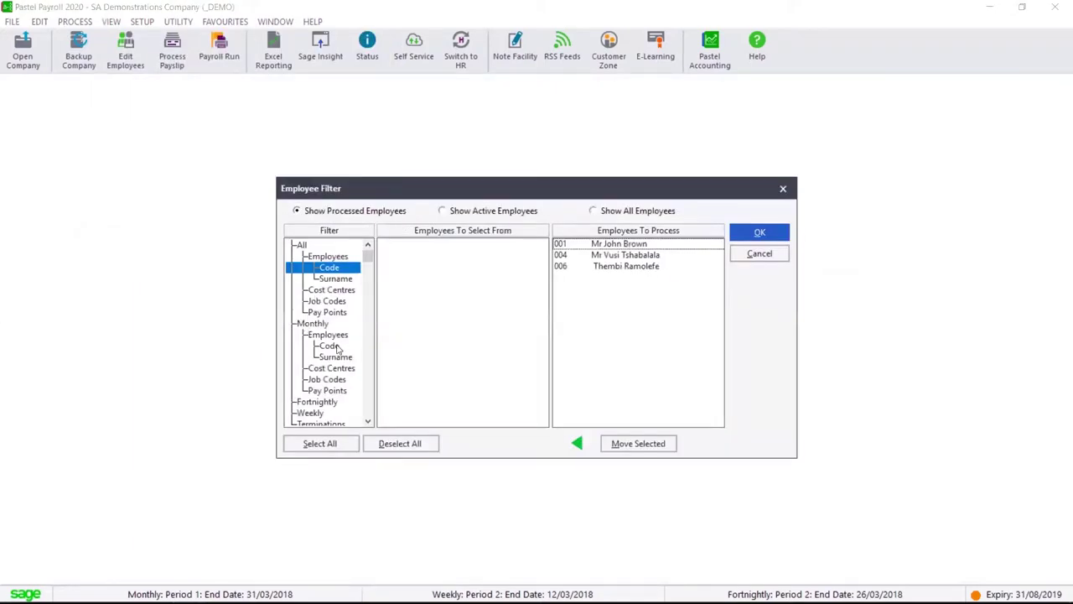
{"action": "left_click", "coordinate": [338, 345]}
{"action": "left_click", "coordinate": [759, 232]}
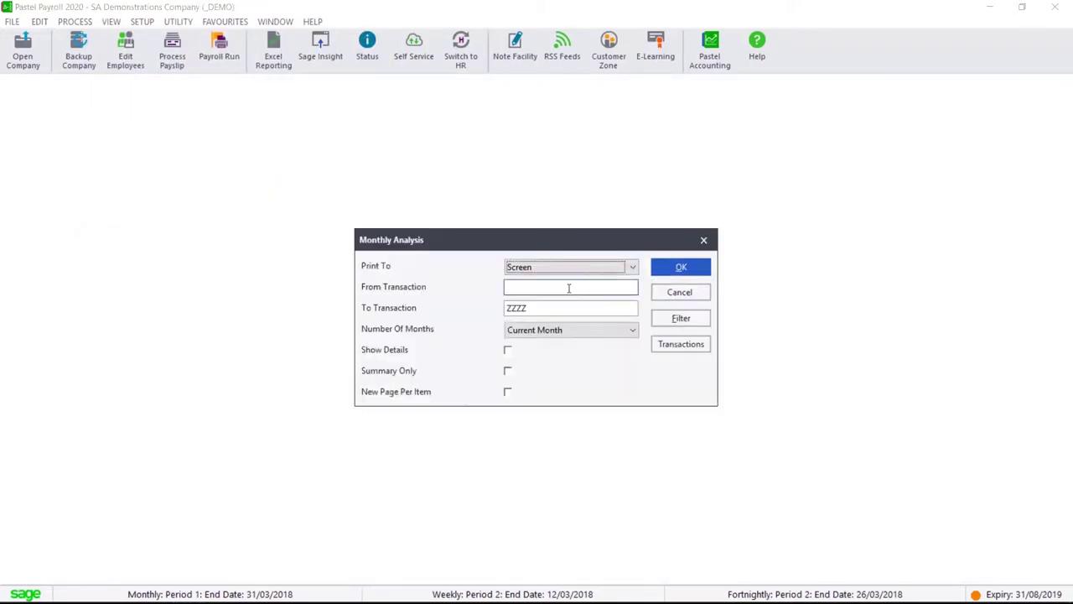
{"action": "left_click", "coordinate": [631, 331]}
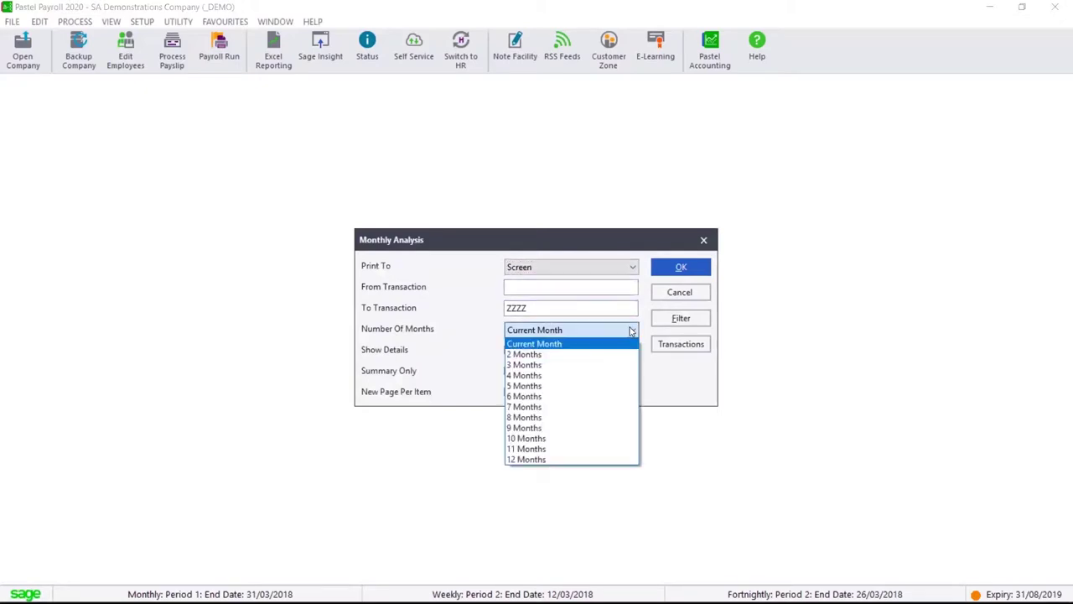
{"action": "left_click", "coordinate": [570, 409]}
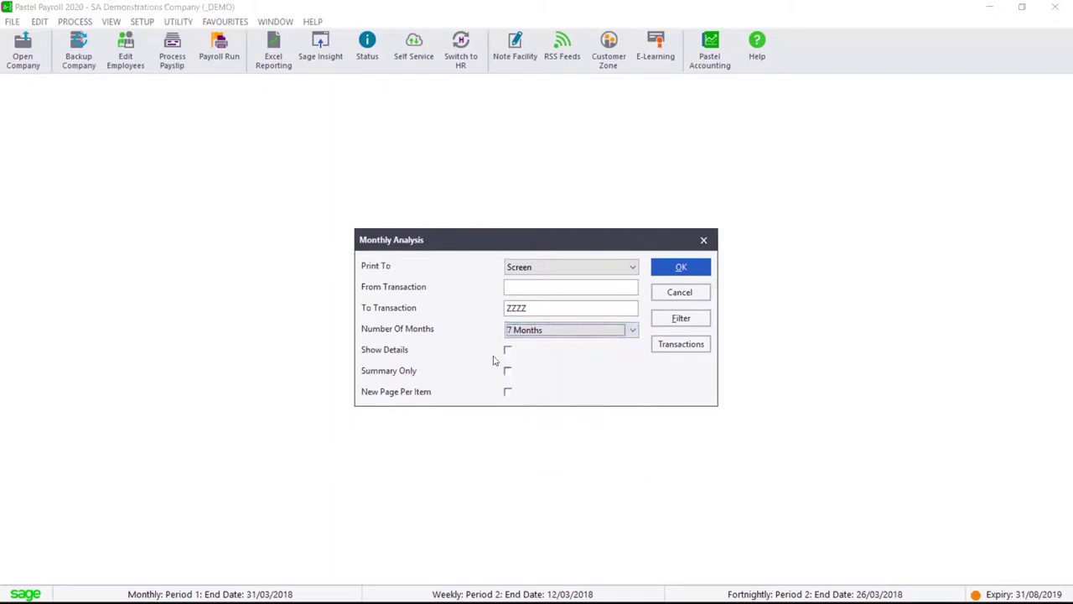
{"action": "left_click", "coordinate": [508, 351]}
{"action": "key", "text": "Return"}
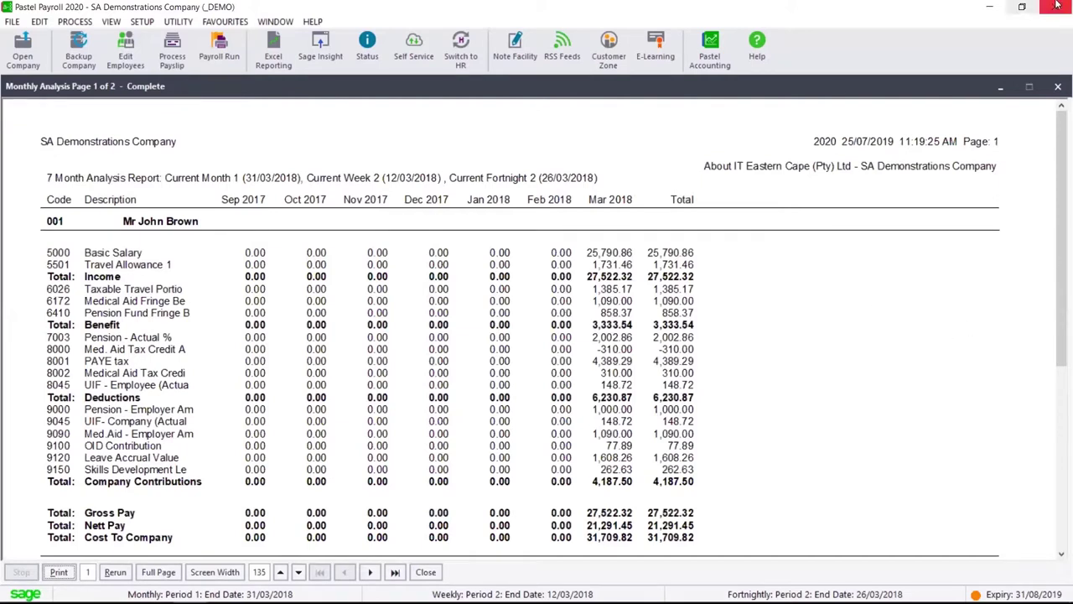
{"action": "scroll", "coordinate": [818, 302], "scroll_direction": "down", "scroll_amount": 8}
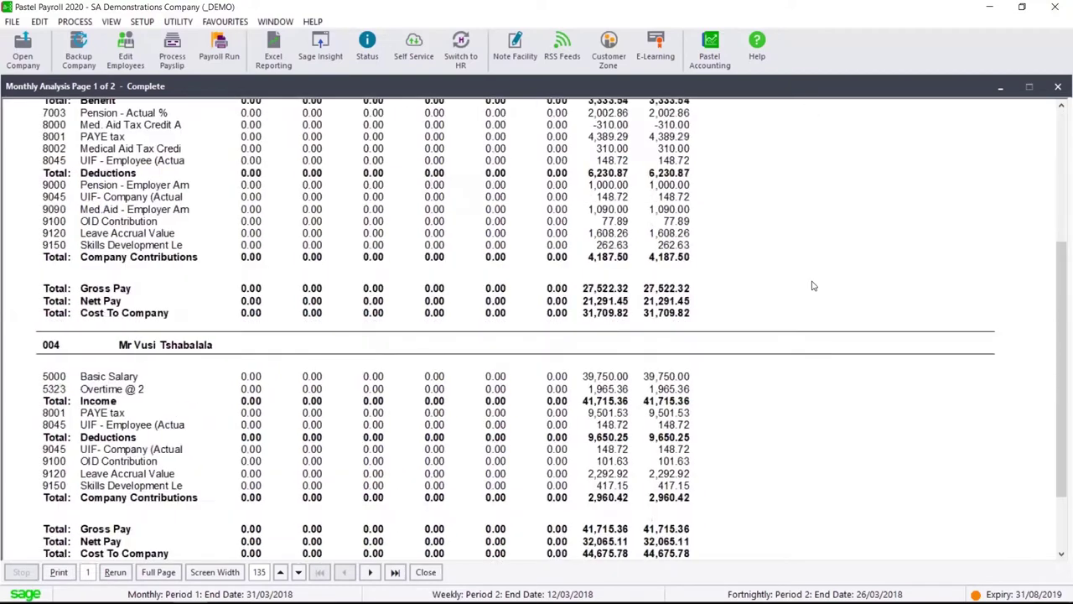
{"action": "left_click", "coordinate": [394, 573]}
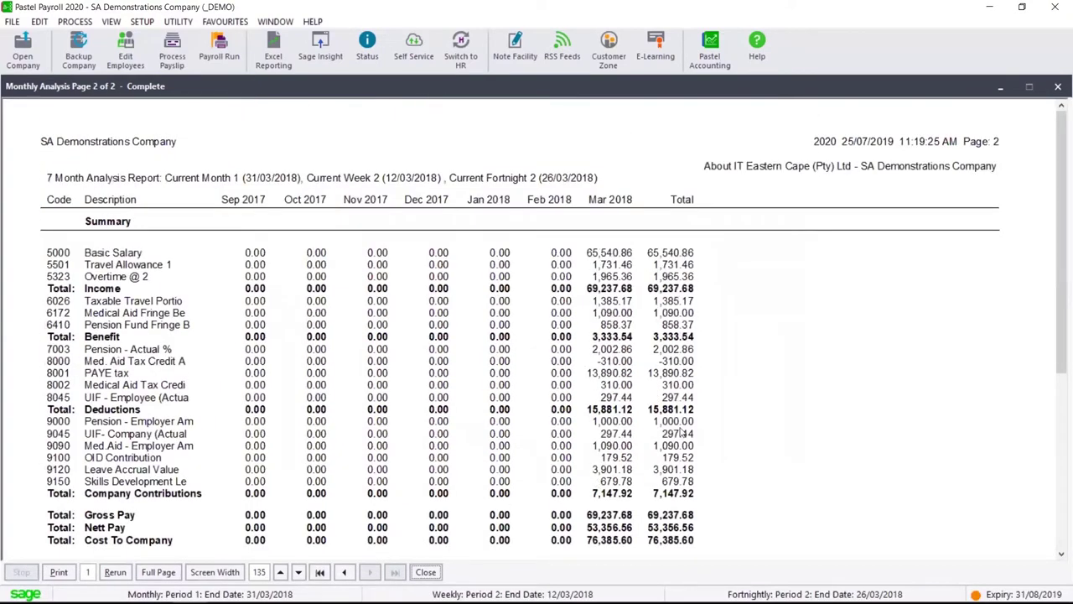
Close the Monthly Analysis report and open the Capital Balances report
{"action": "key", "text": "Escape"}
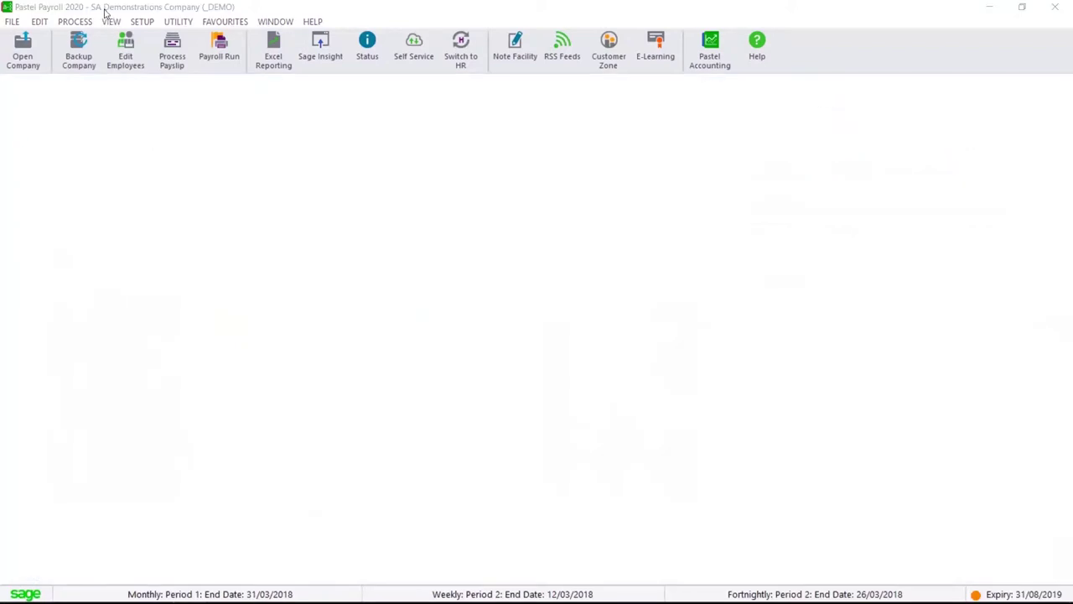
{"action": "left_click", "coordinate": [110, 21]}
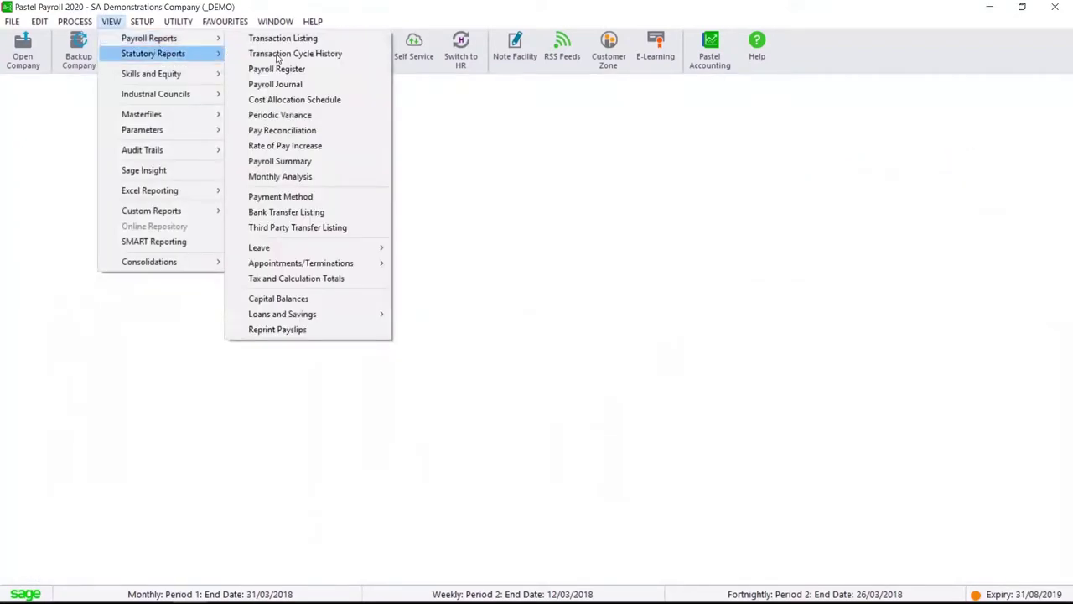
{"action": "left_click", "coordinate": [365, 301]}
Generate the UIF Return for all employees and check its 892.32 contribution total
{"action": "left_click", "coordinate": [110, 21]}
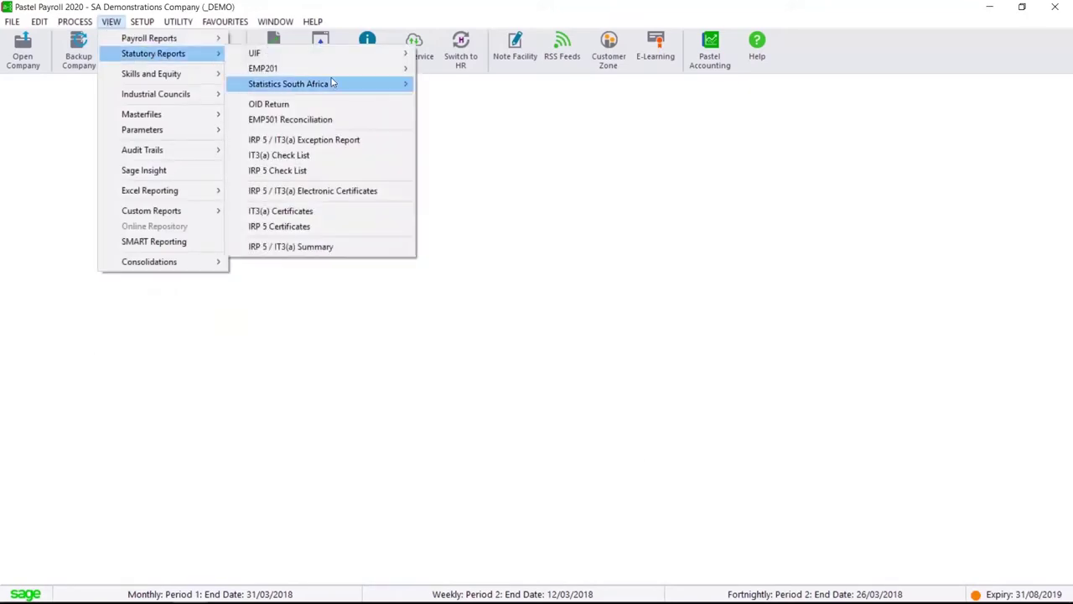
{"action": "mouse_move", "coordinate": [356, 57]}
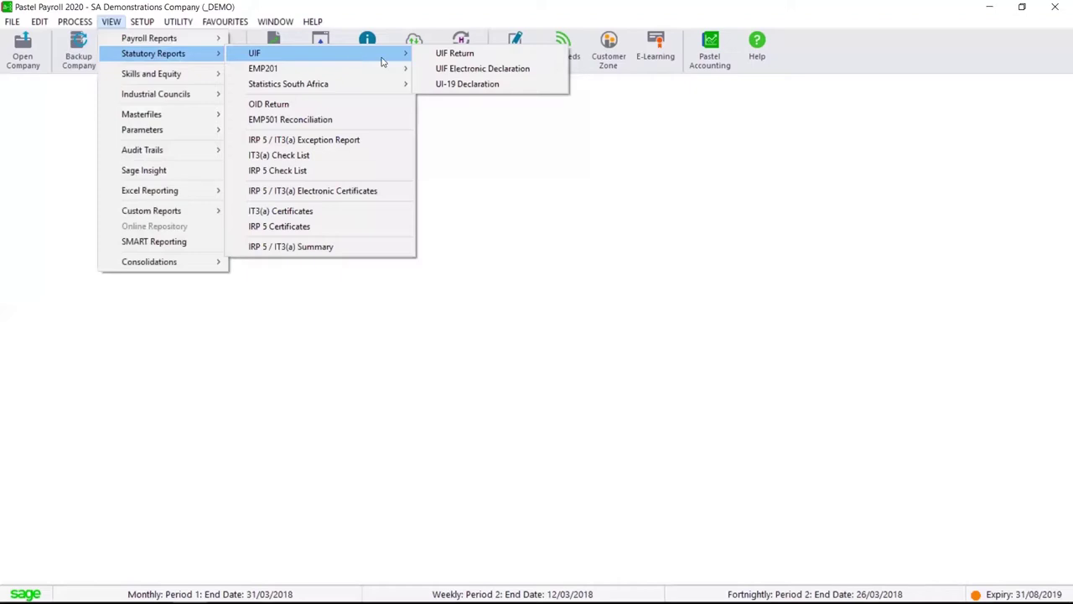
{"action": "left_click", "coordinate": [465, 57]}
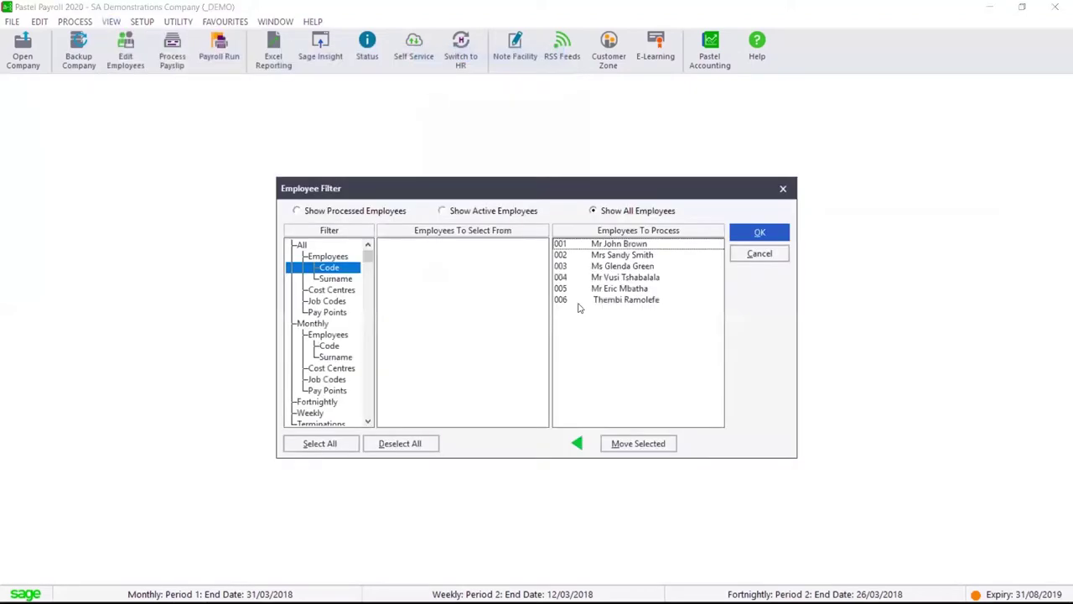
{"action": "left_click", "coordinate": [746, 233]}
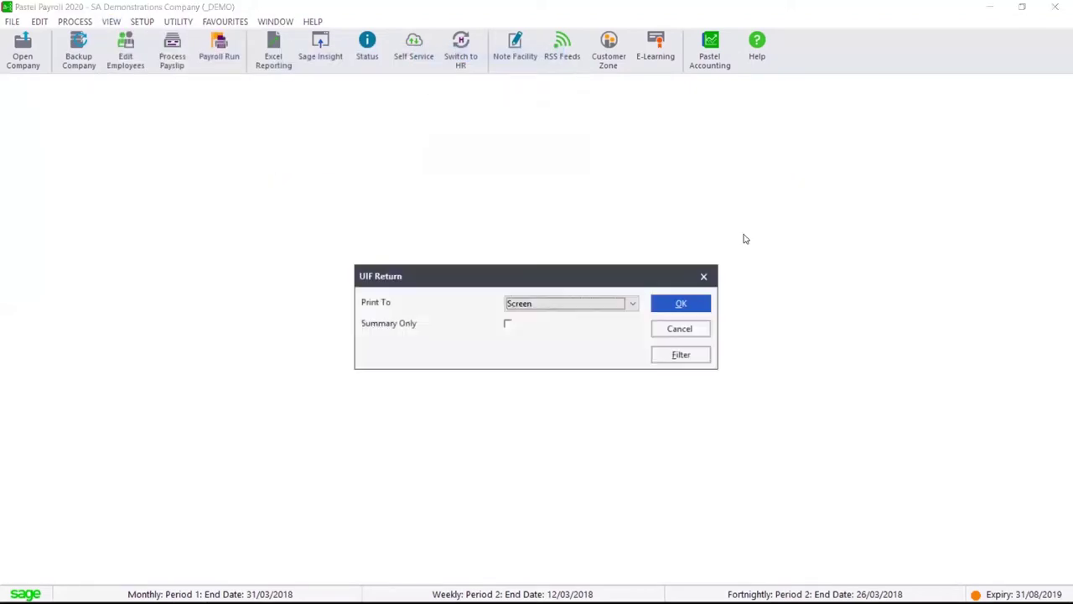
{"action": "left_click", "coordinate": [681, 303]}
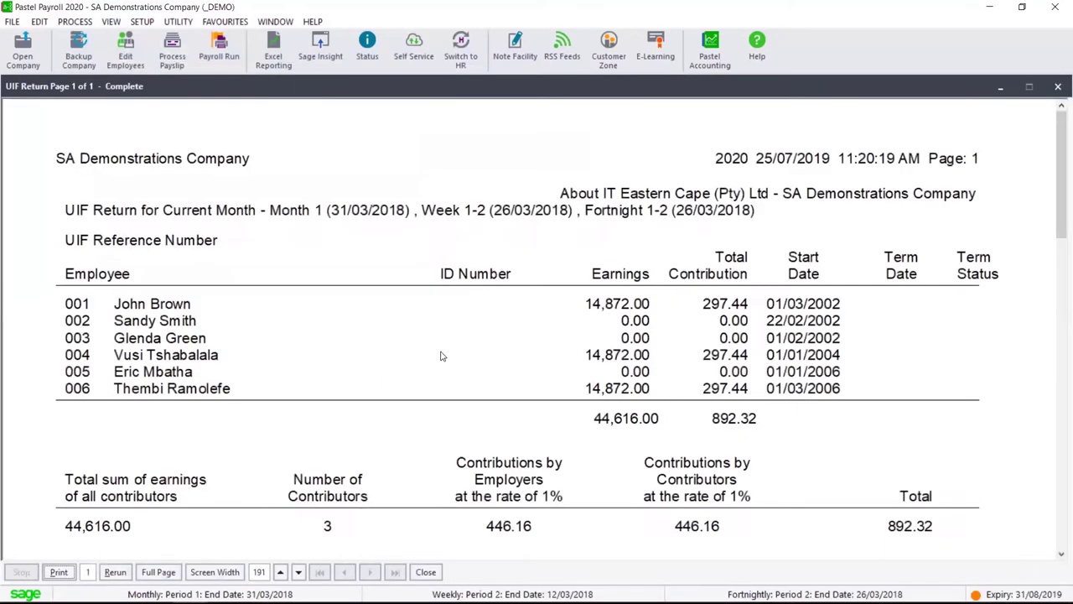
{"action": "left_click_drag", "start_coordinate": [438, 355], "coordinate": [417, 238]}
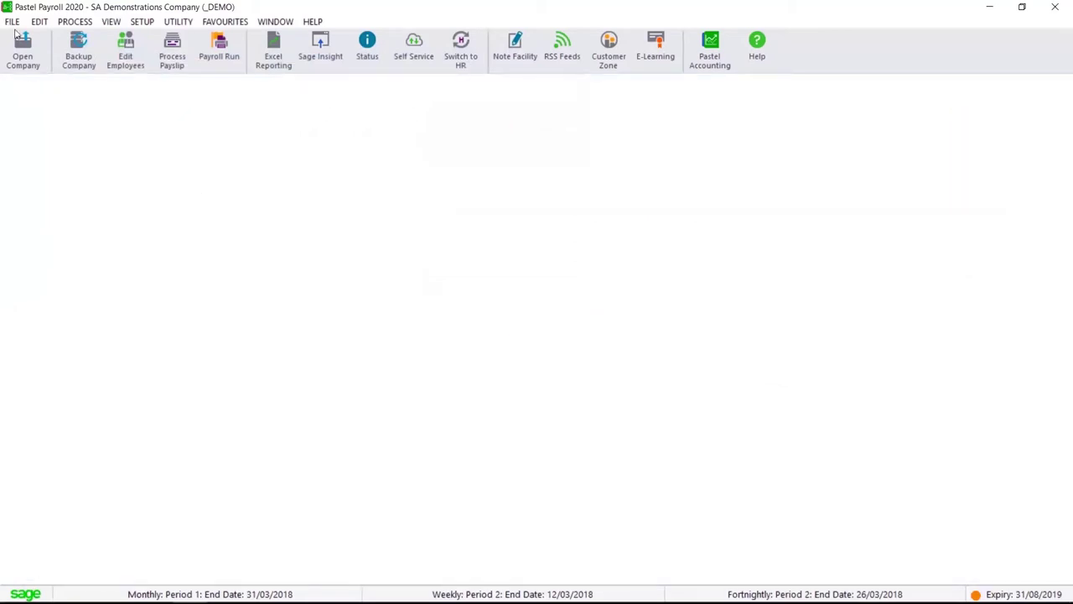
Generate the March 2018 EMP201 Monthly Declaration for all employees, totalling 34,023.21
{"action": "left_click", "coordinate": [110, 24]}
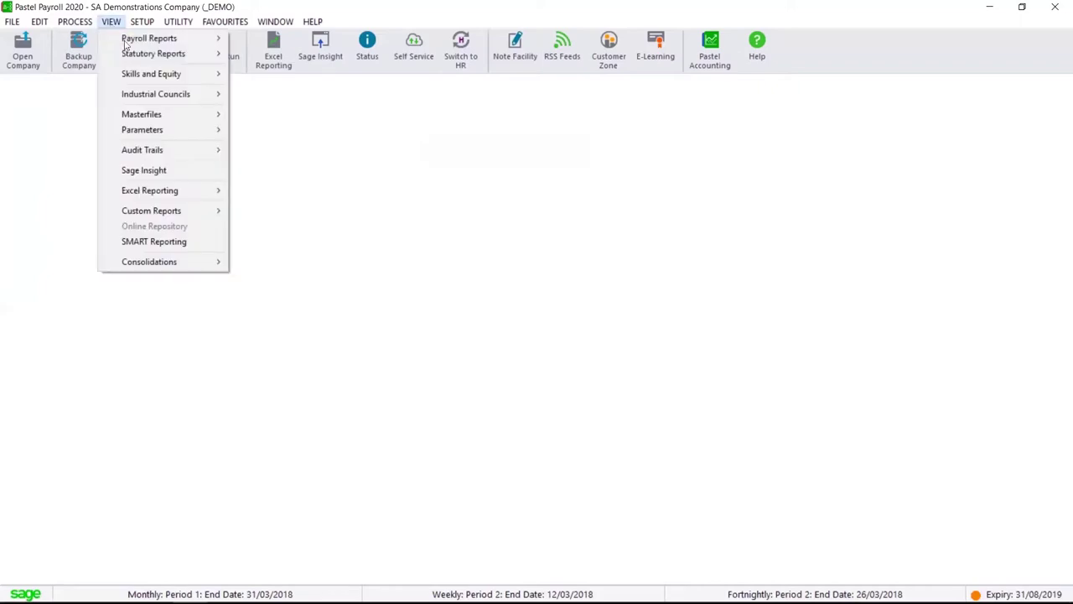
{"action": "mouse_move", "coordinate": [168, 54]}
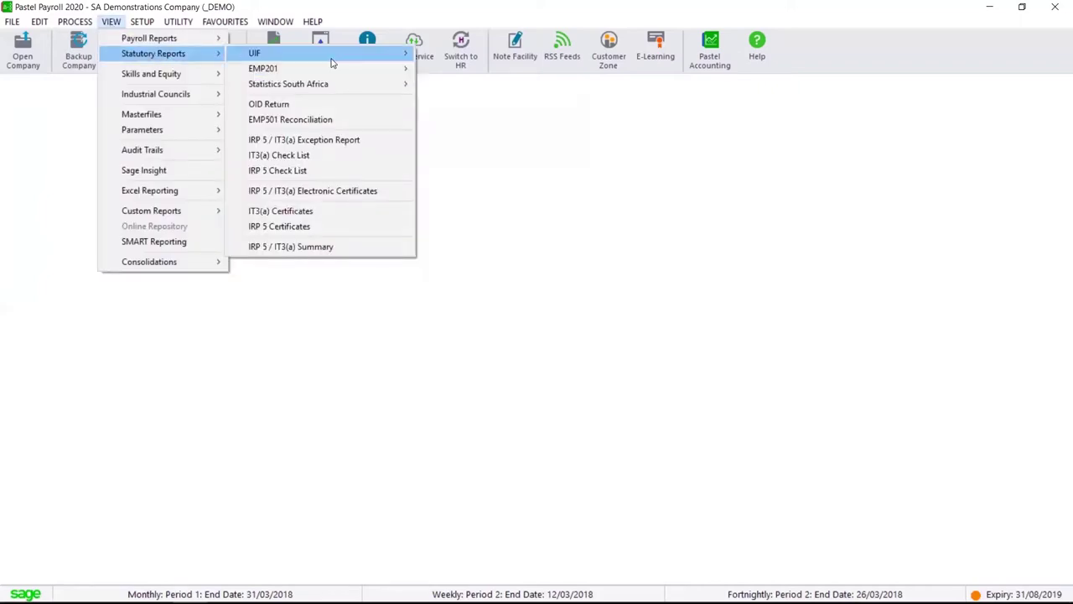
{"action": "mouse_move", "coordinate": [328, 59]}
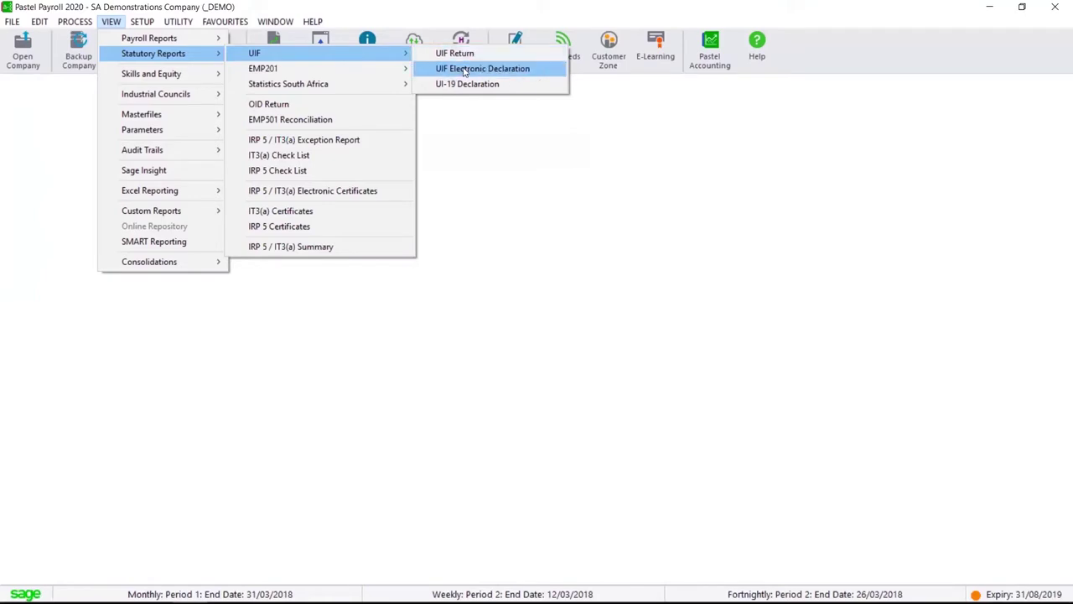
{"action": "mouse_move", "coordinate": [377, 69]}
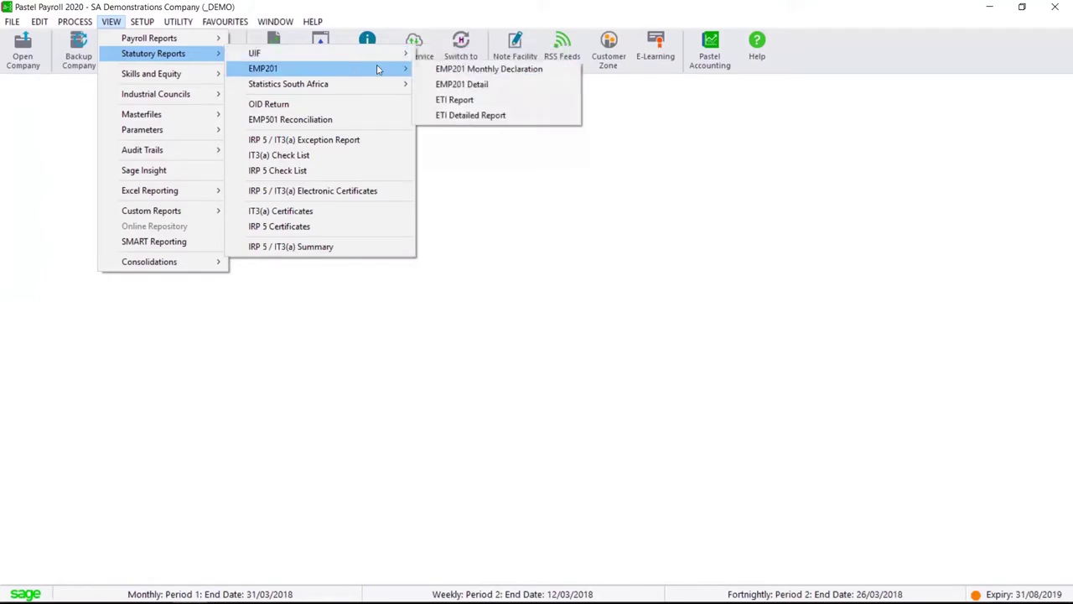
{"action": "left_click", "coordinate": [521, 71]}
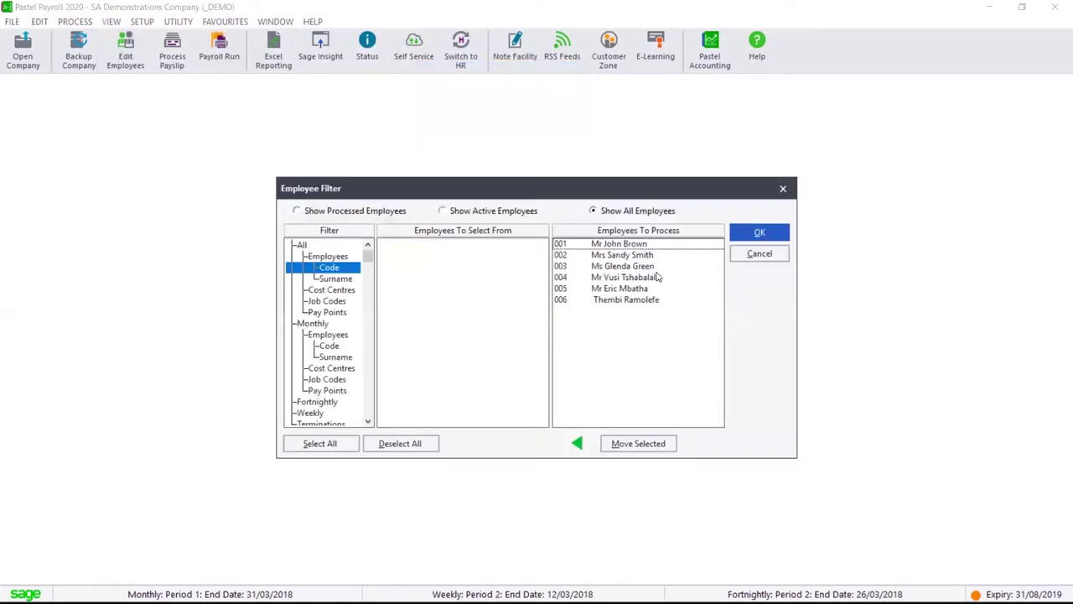
{"action": "left_click", "coordinate": [759, 232]}
{"action": "scroll", "coordinate": [565, 223], "scroll_direction": "down", "scroll_amount": 1}
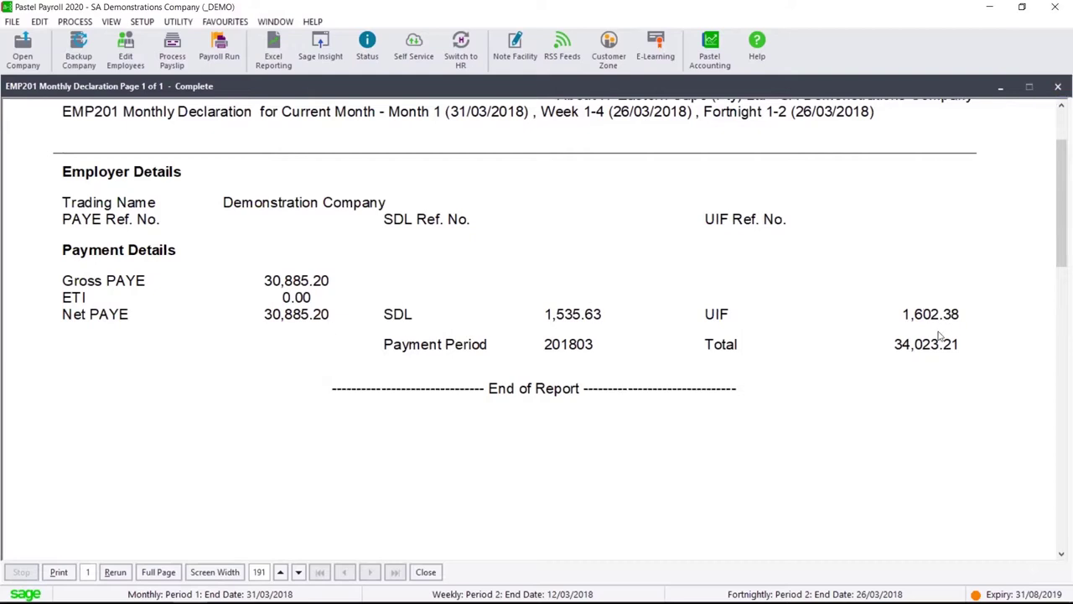
Generate the EMP201 Detail report for all employees for Month 1
{"action": "key", "text": "Escape"}
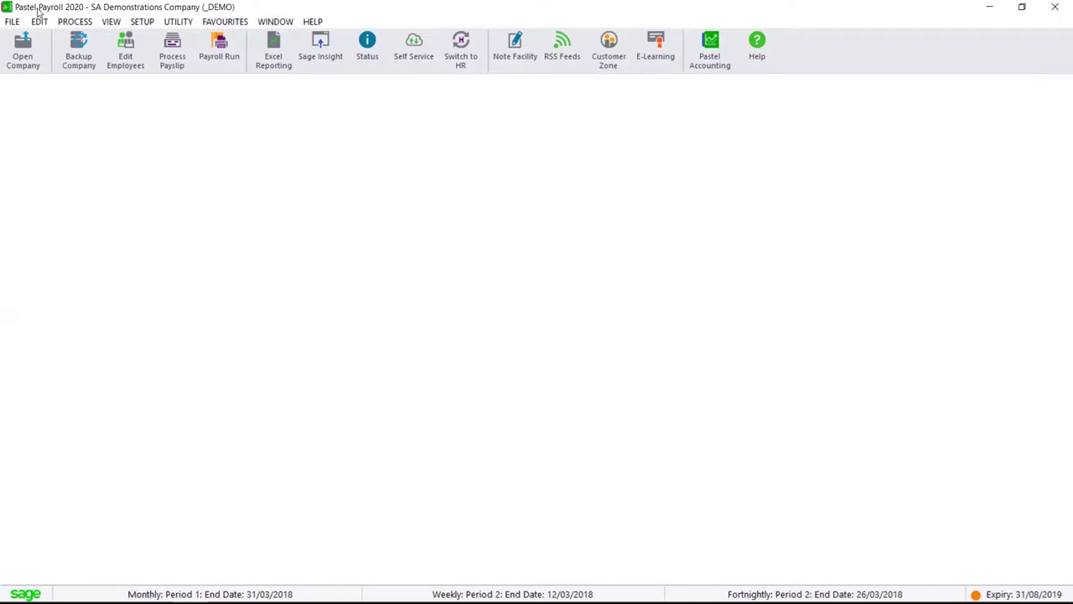
{"action": "left_click", "coordinate": [110, 21]}
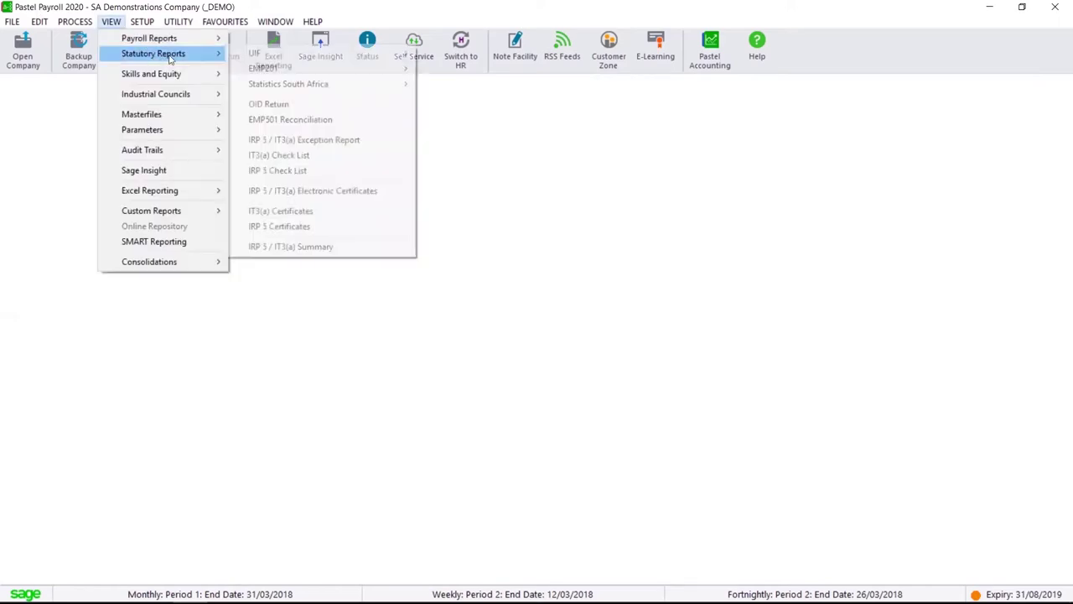
{"action": "mouse_move", "coordinate": [350, 72]}
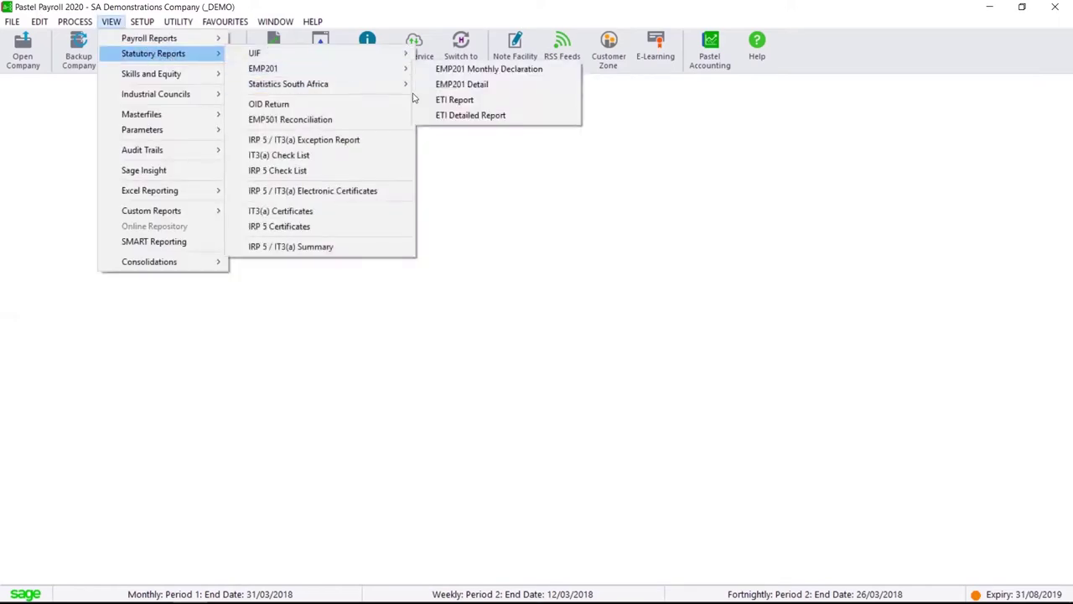
{"action": "left_click", "coordinate": [514, 93]}
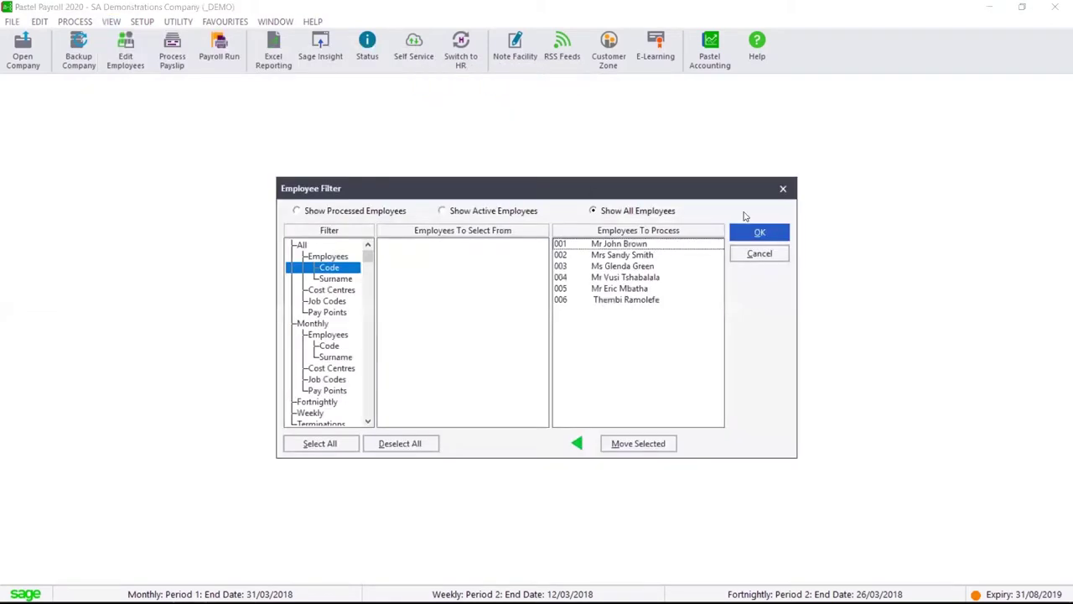
{"action": "left_click", "coordinate": [760, 235]}
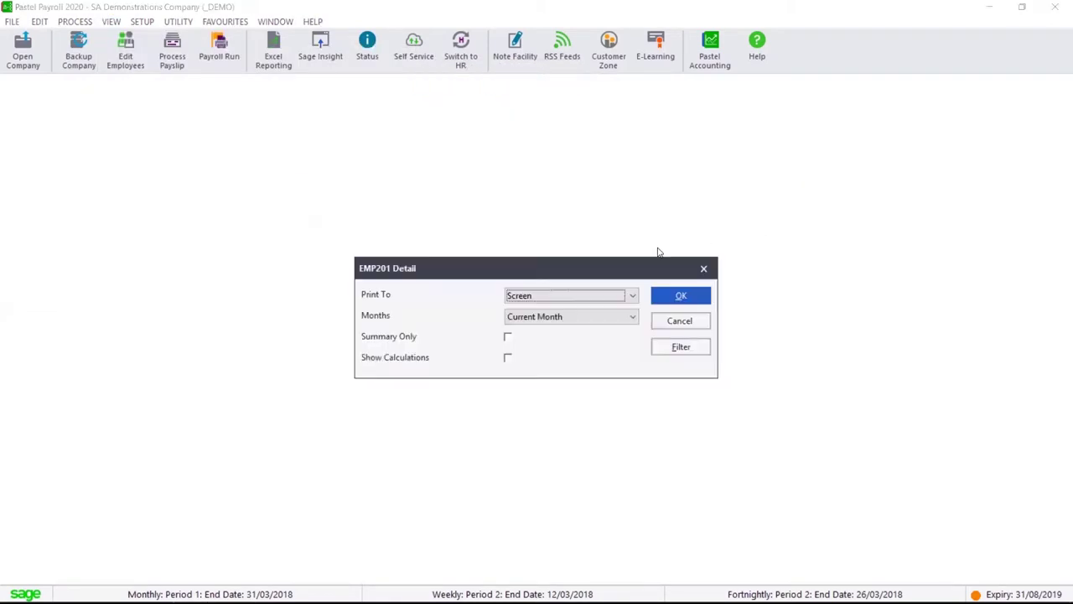
{"action": "left_click", "coordinate": [673, 291]}
{"action": "left_click", "coordinate": [673, 292]}
{"action": "left_click", "coordinate": [638, 355]}
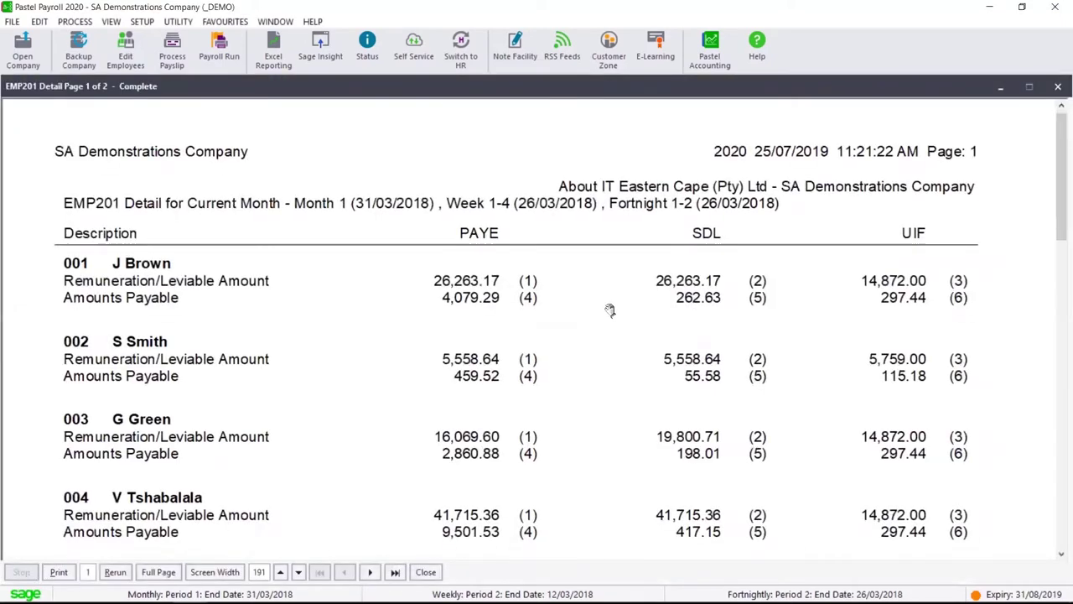
Review both pages down to the 34,023.21 control total, then close the report
{"action": "scroll", "coordinate": [582, 254], "scroll_direction": "down", "scroll_amount": 3}
{"action": "scroll", "coordinate": [577, 311], "scroll_direction": "down", "scroll_amount": 3}
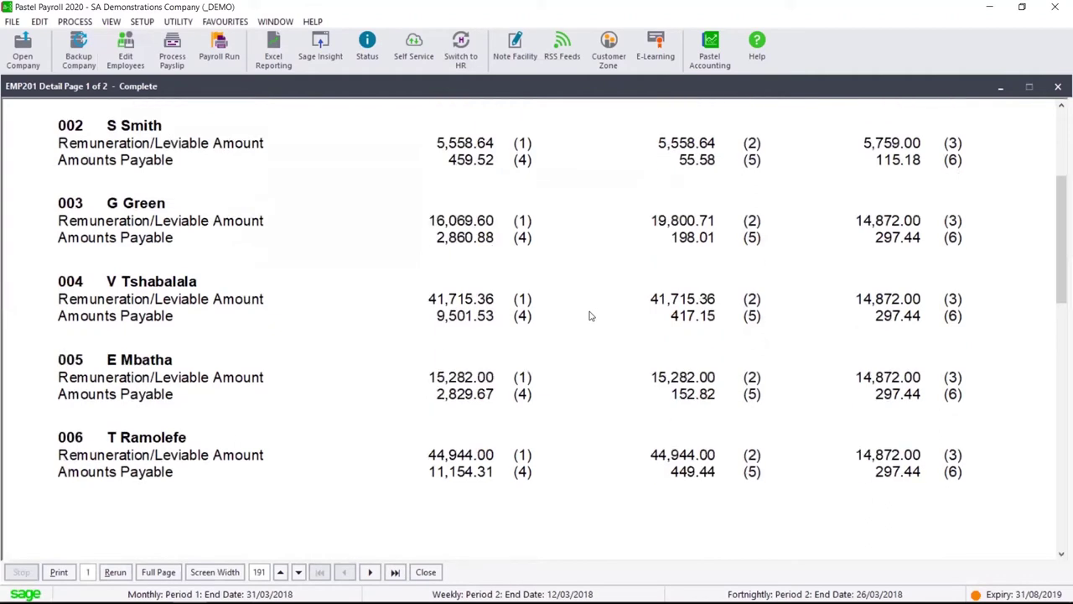
{"action": "left_click", "coordinate": [395, 572]}
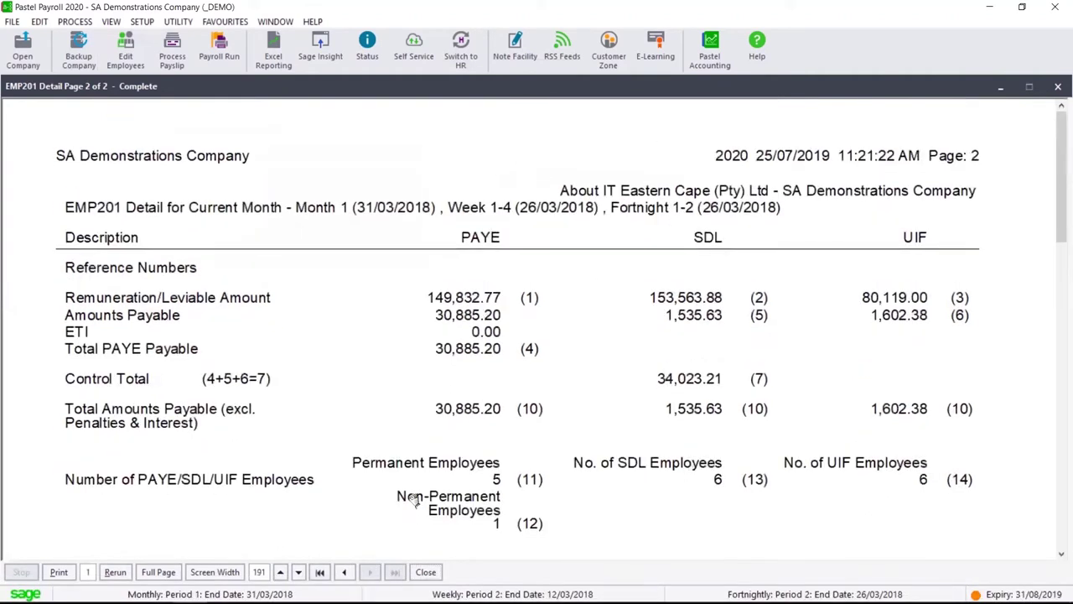
{"action": "scroll", "coordinate": [395, 426], "scroll_direction": "down", "scroll_amount": 2}
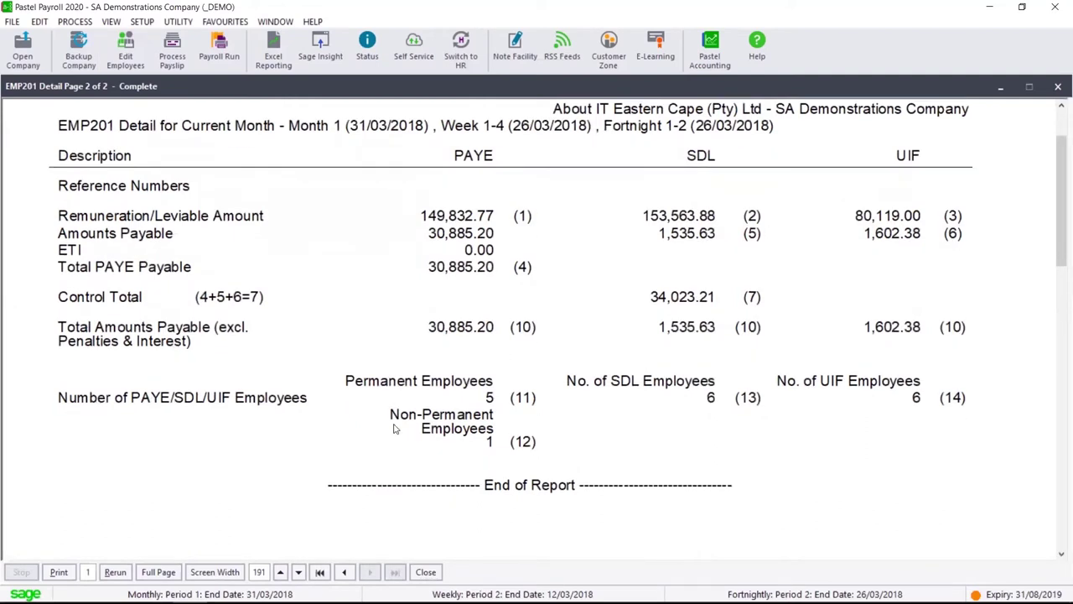
{"action": "key", "text": "Escape"}
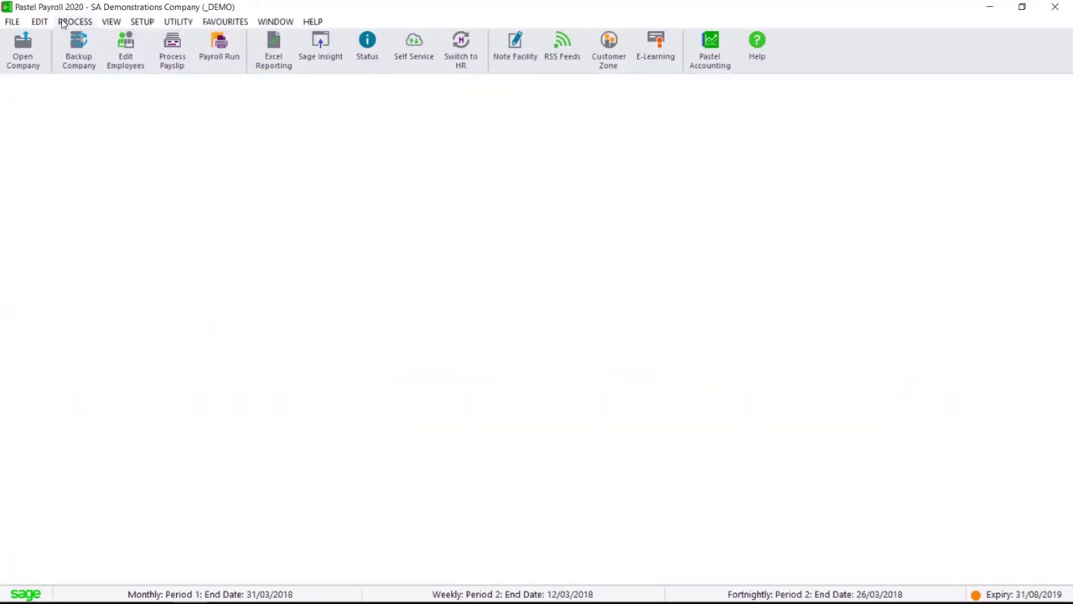
{"action": "left_click", "coordinate": [111, 22]}
{"action": "mouse_move", "coordinate": [147, 59]}
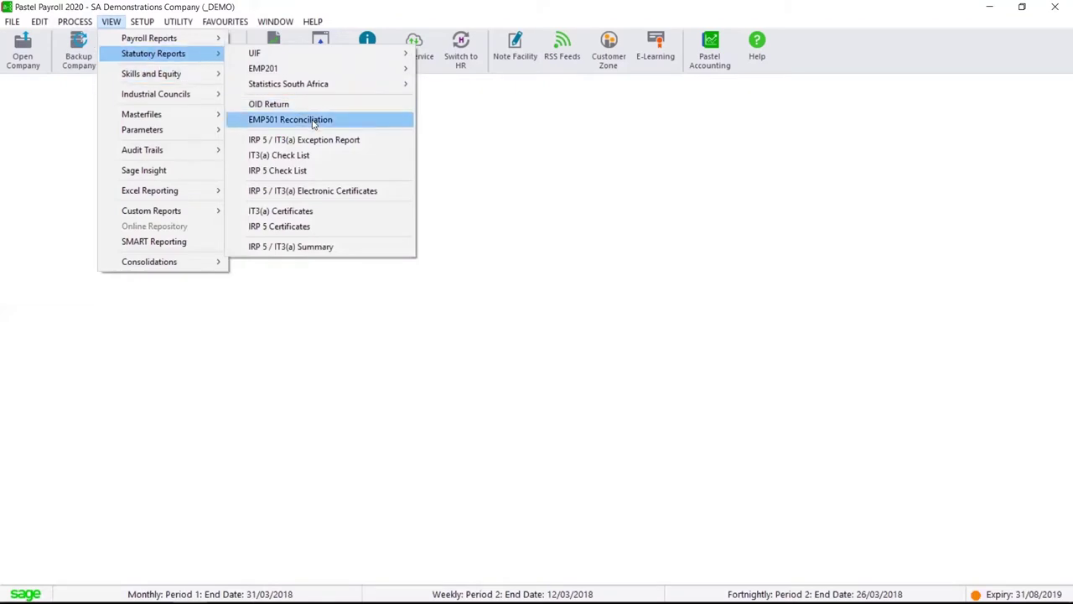
{"action": "left_click", "coordinate": [388, 141]}
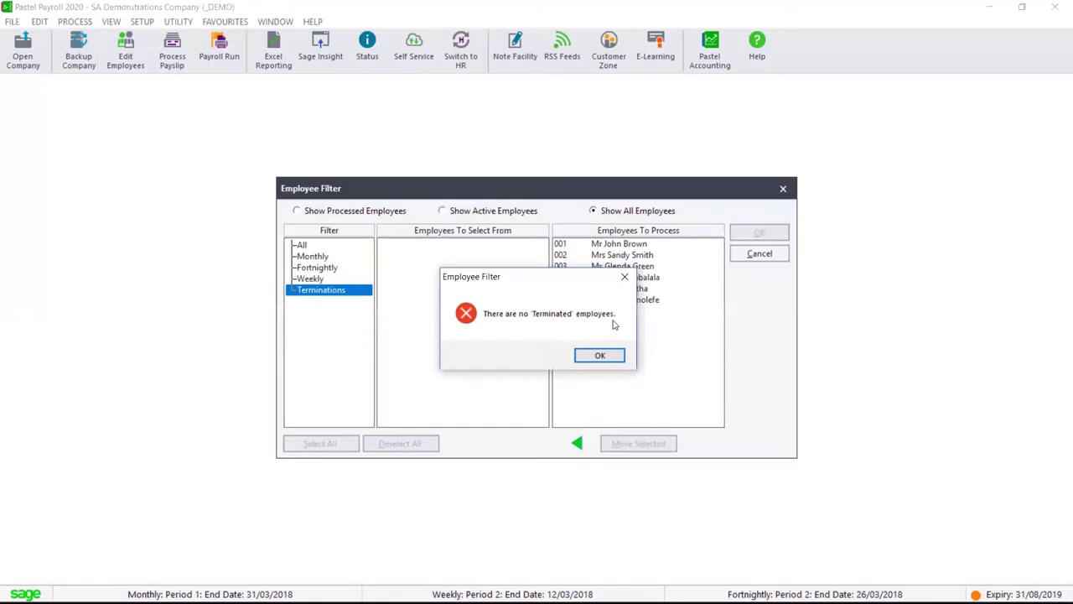
{"action": "left_click", "coordinate": [600, 357]}
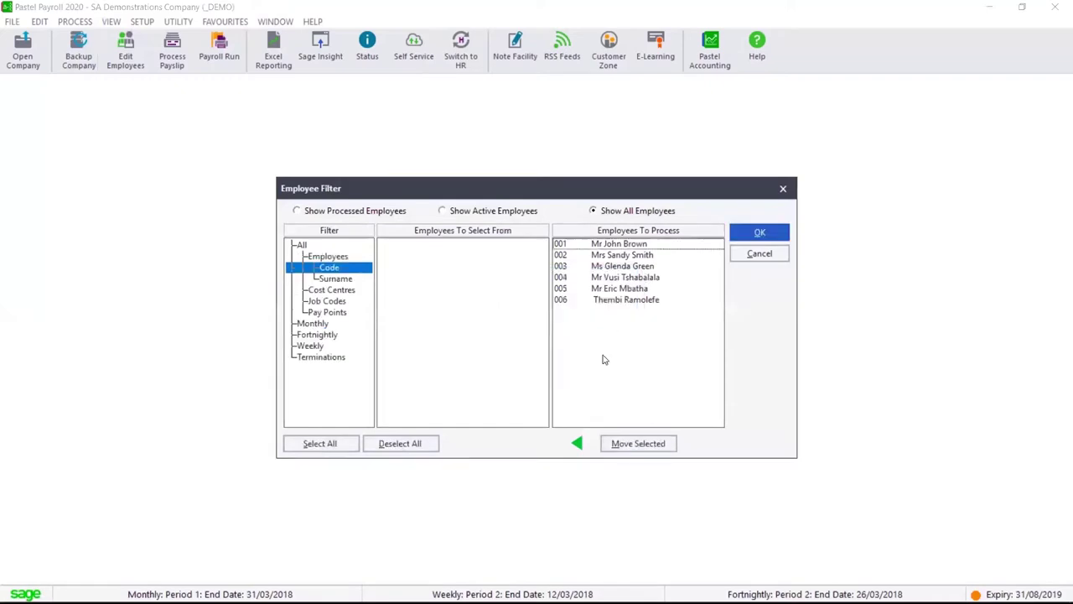
{"action": "left_click", "coordinate": [759, 237]}
{"action": "left_click", "coordinate": [695, 303]}
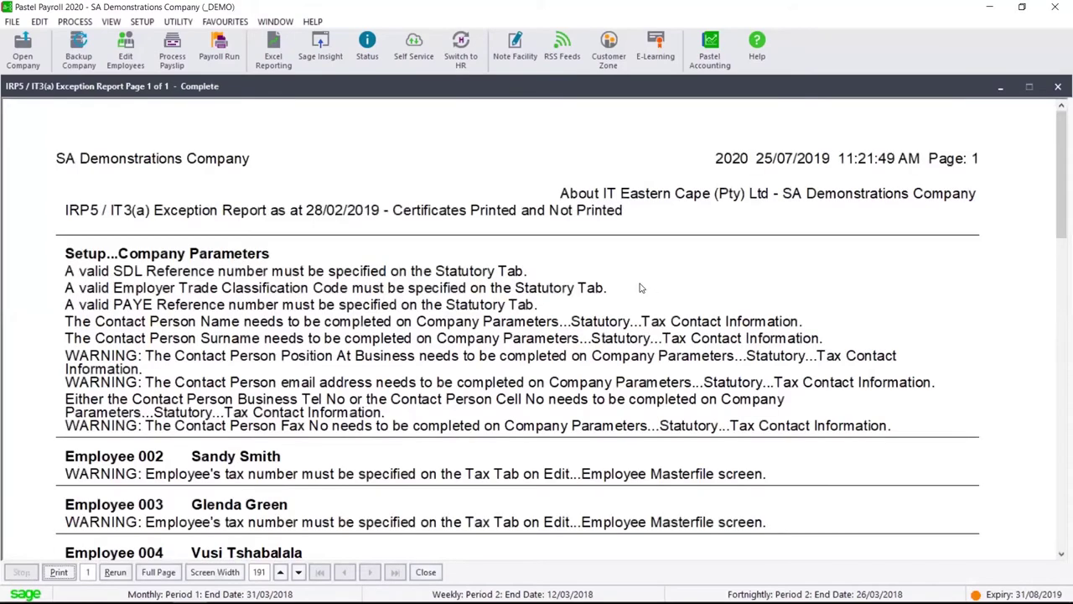
{"action": "scroll", "coordinate": [642, 300], "scroll_direction": "down", "scroll_amount": 3}
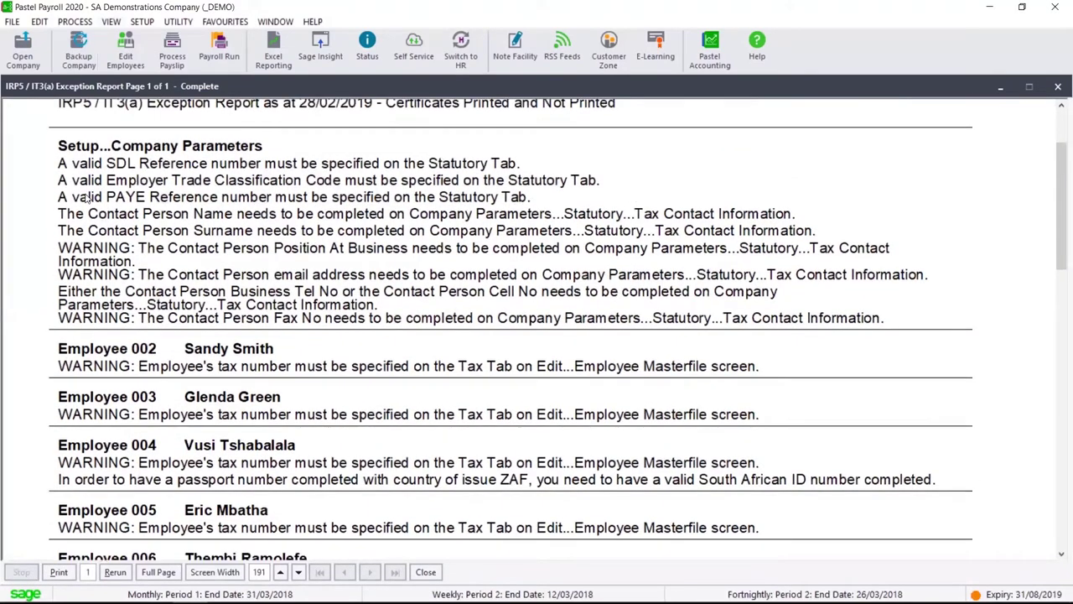
{"action": "scroll", "coordinate": [427, 364], "scroll_direction": "down", "scroll_amount": 5}
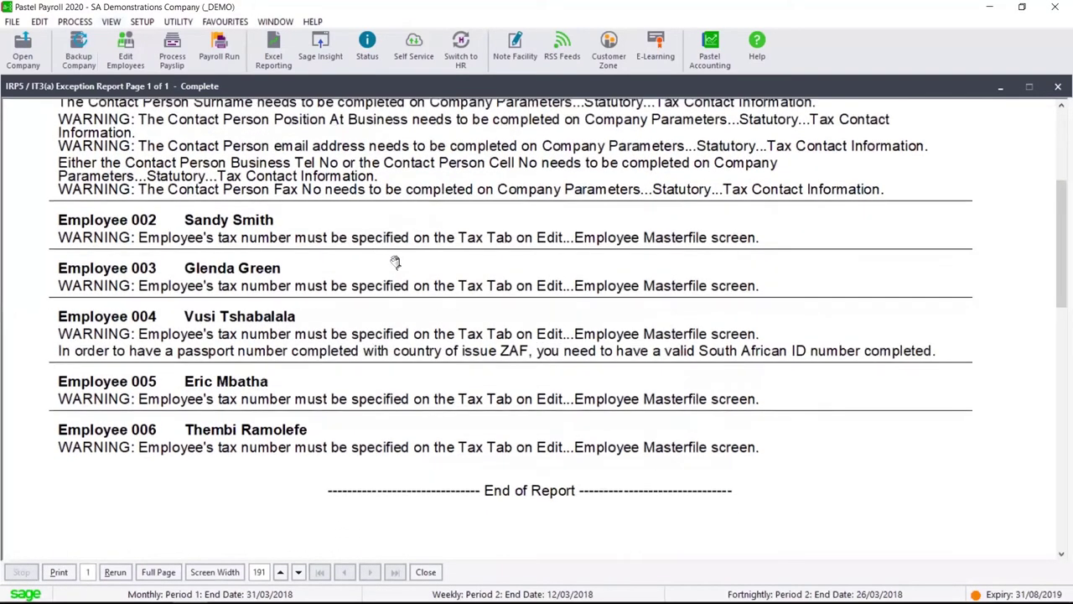
{"action": "scroll", "coordinate": [410, 336], "scroll_direction": "up", "scroll_amount": 6}
{"action": "key", "text": "Escape"}
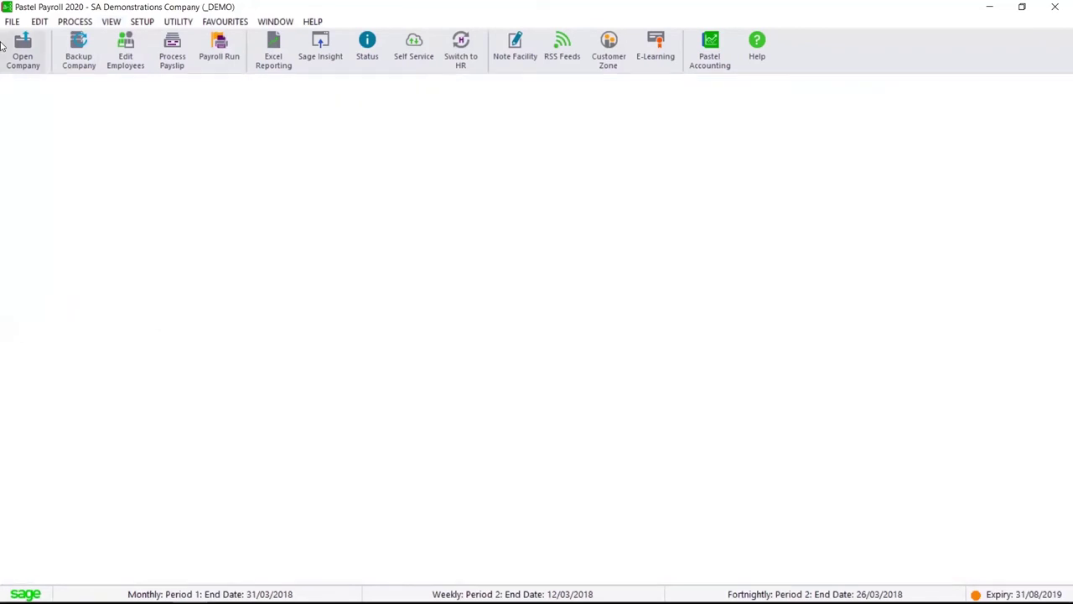
{"action": "left_click", "coordinate": [120, 22]}
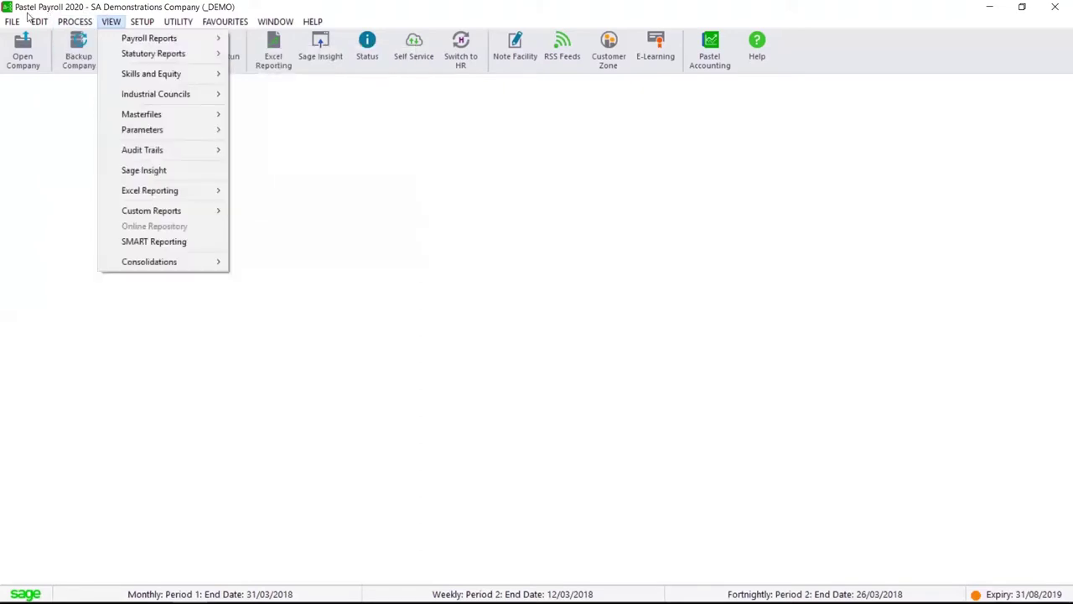
{"action": "mouse_move", "coordinate": [39, 21]}
{"action": "left_click", "coordinate": [79, 39]}
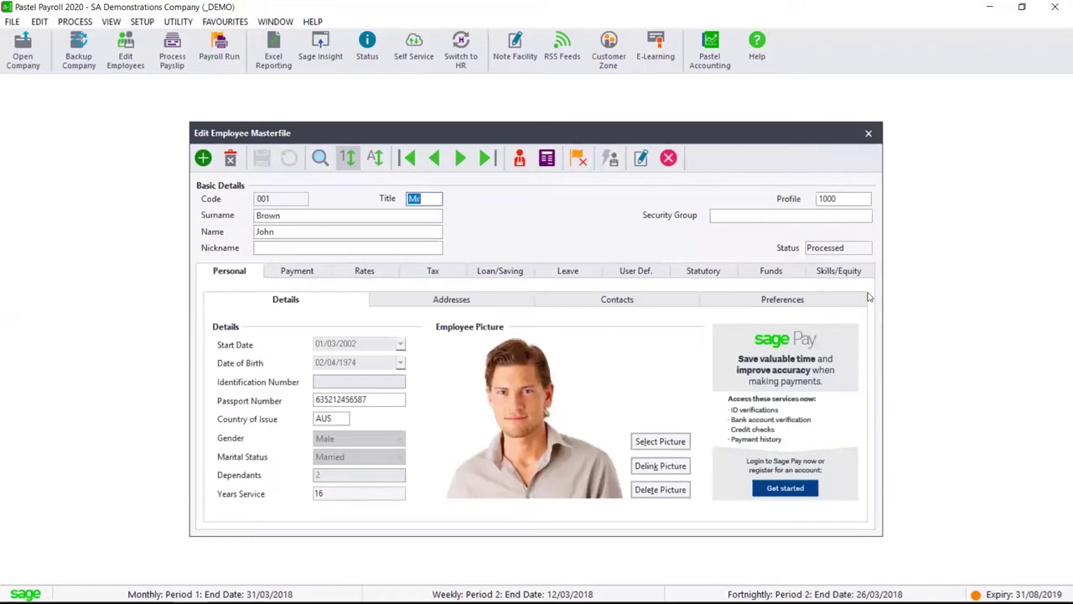
{"action": "left_click", "coordinate": [843, 274]}
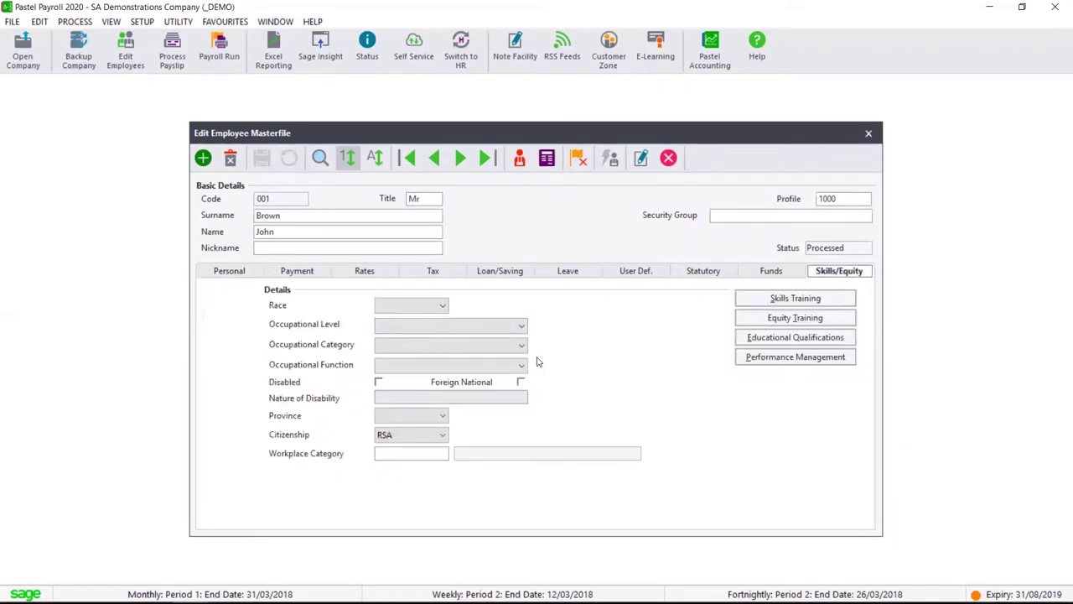
{"action": "key", "text": "Escape"}
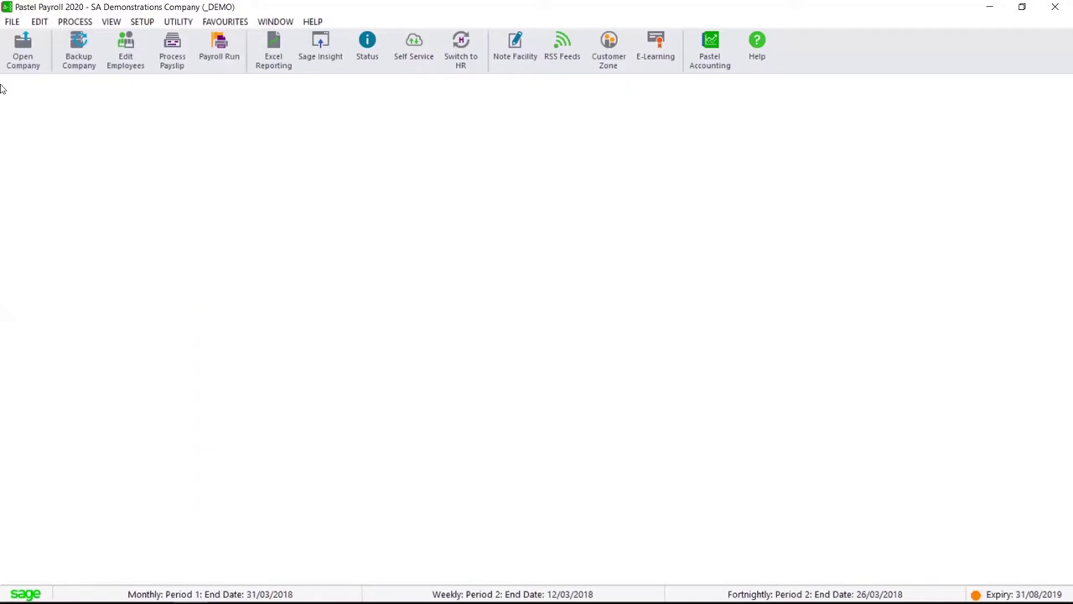
{"action": "left_click", "coordinate": [76, 22]}
{"action": "left_click", "coordinate": [142, 21]}
{"action": "left_click", "coordinate": [179, 40]}
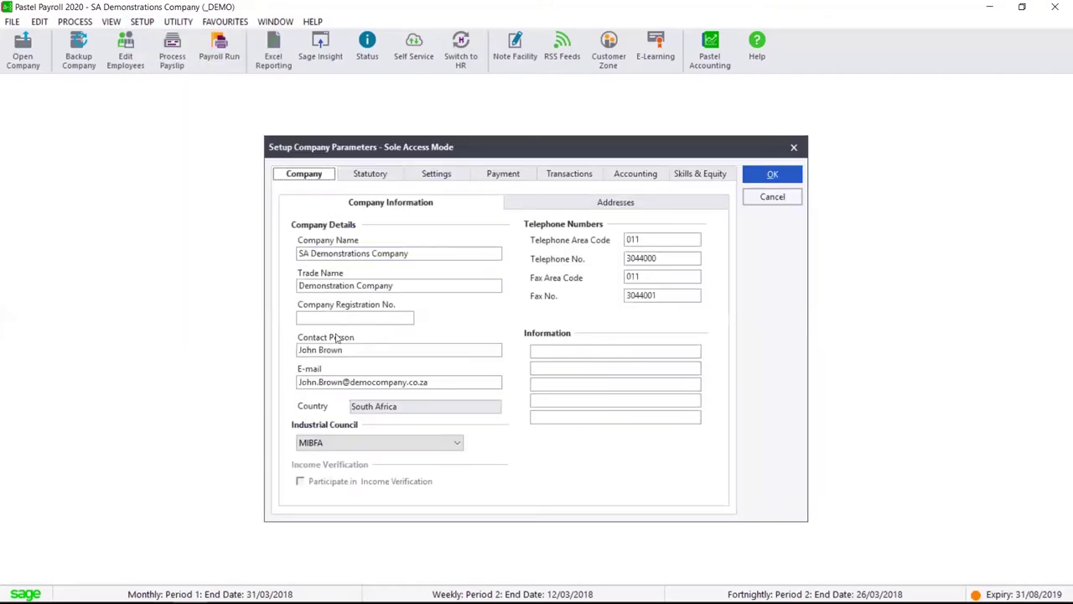
{"action": "left_click", "coordinate": [441, 174]}
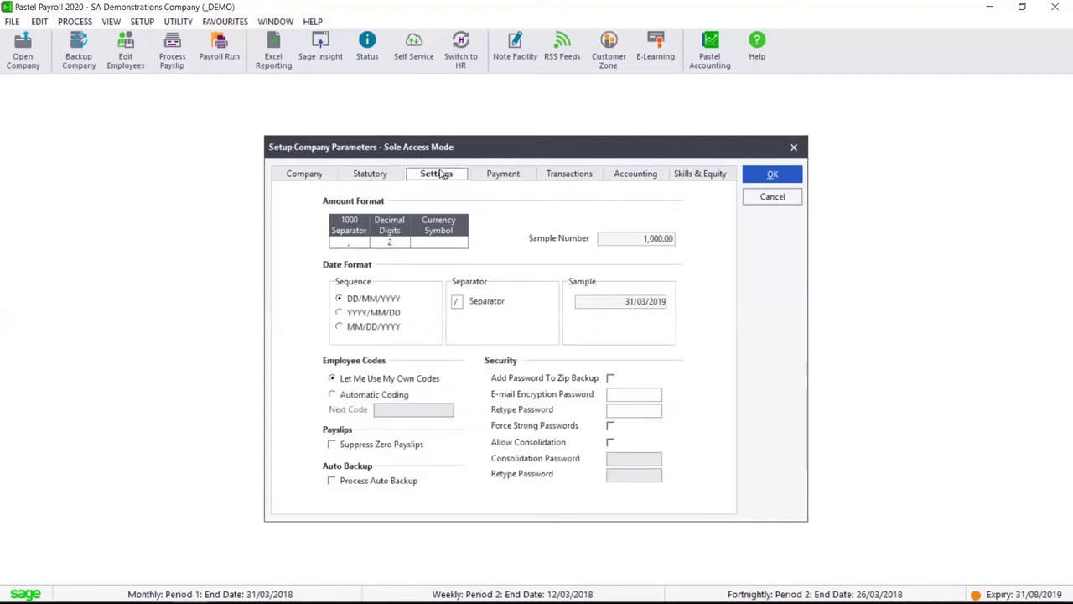
{"action": "left_click", "coordinate": [376, 177]}
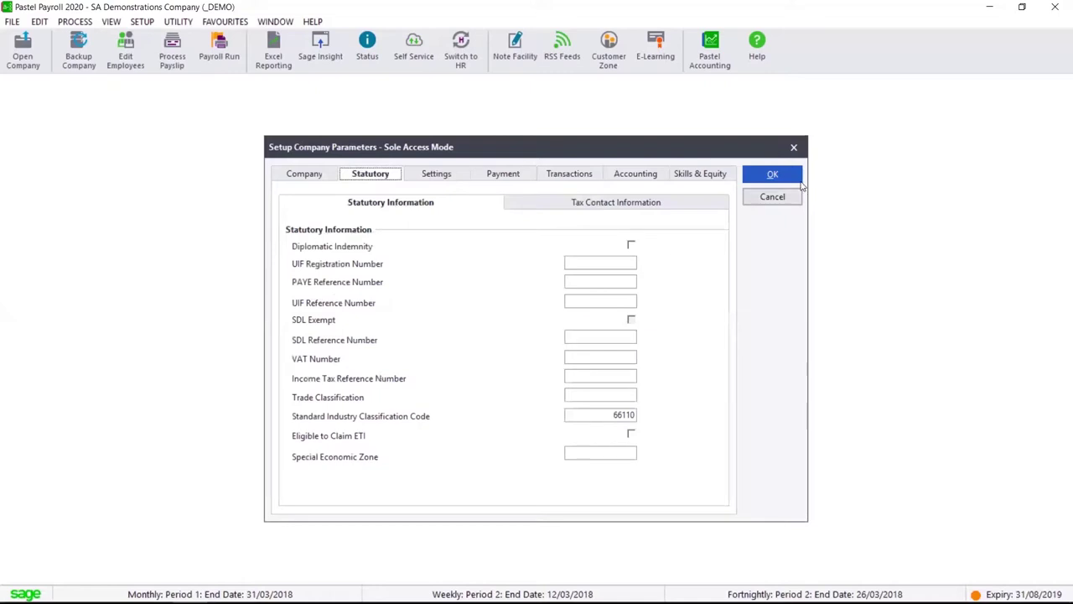
{"action": "left_click", "coordinate": [772, 197]}
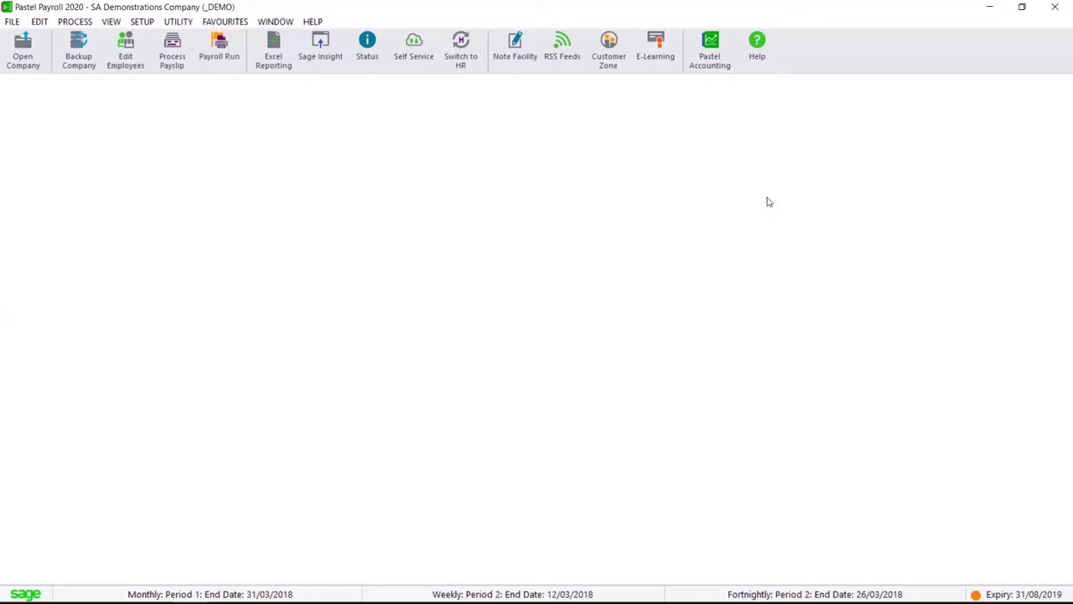
Reopen profile 1000 Monthly Default, acknowledge the cannot-change notice, and close Employee Profiles
{"action": "left_click", "coordinate": [40, 22]}
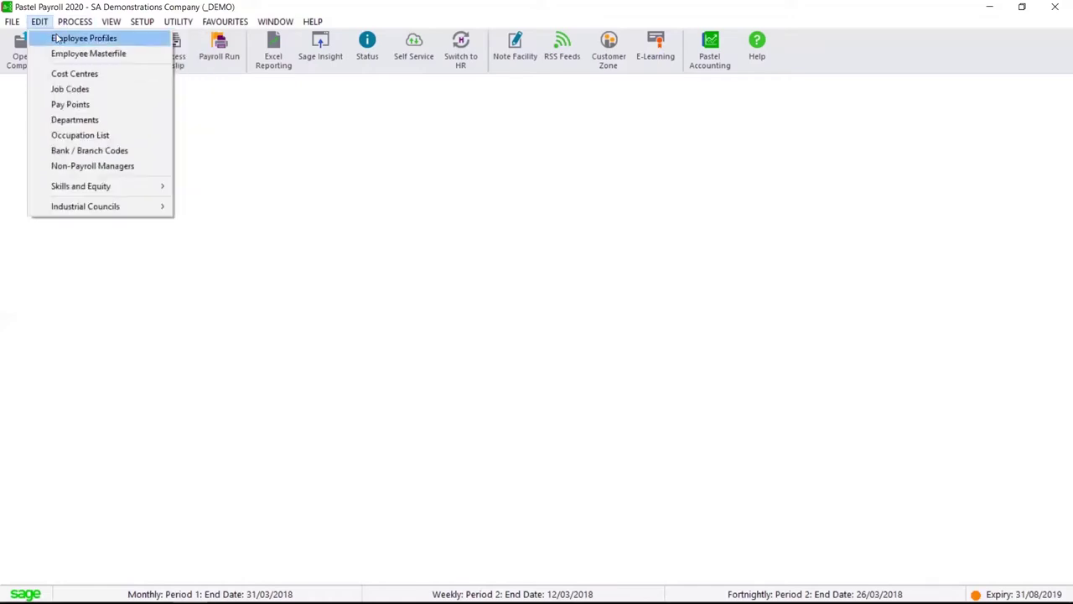
{"action": "left_click", "coordinate": [57, 37]}
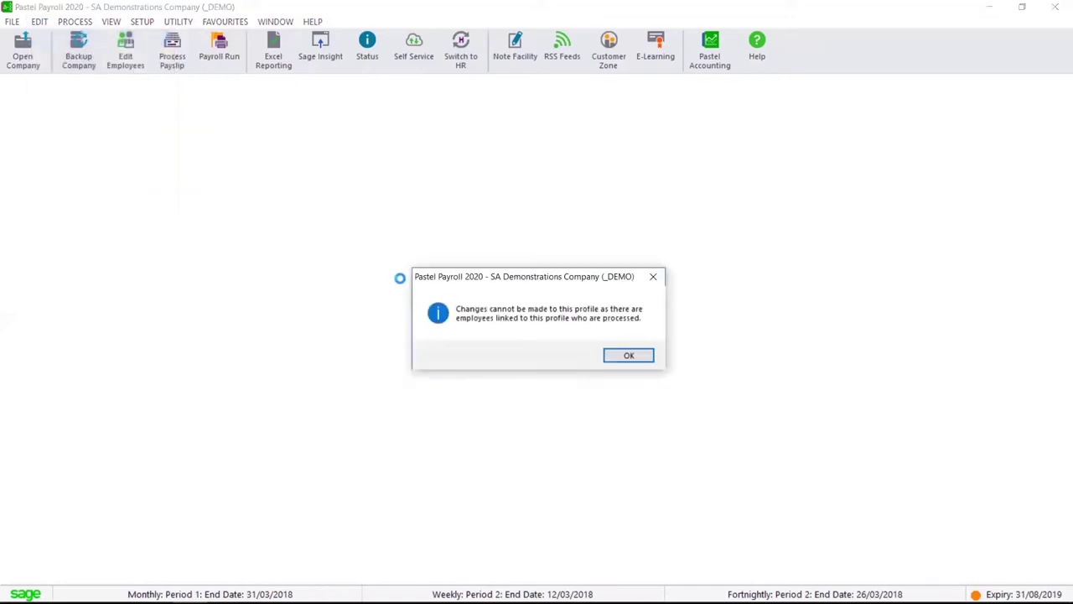
{"action": "left_click", "coordinate": [624, 353]}
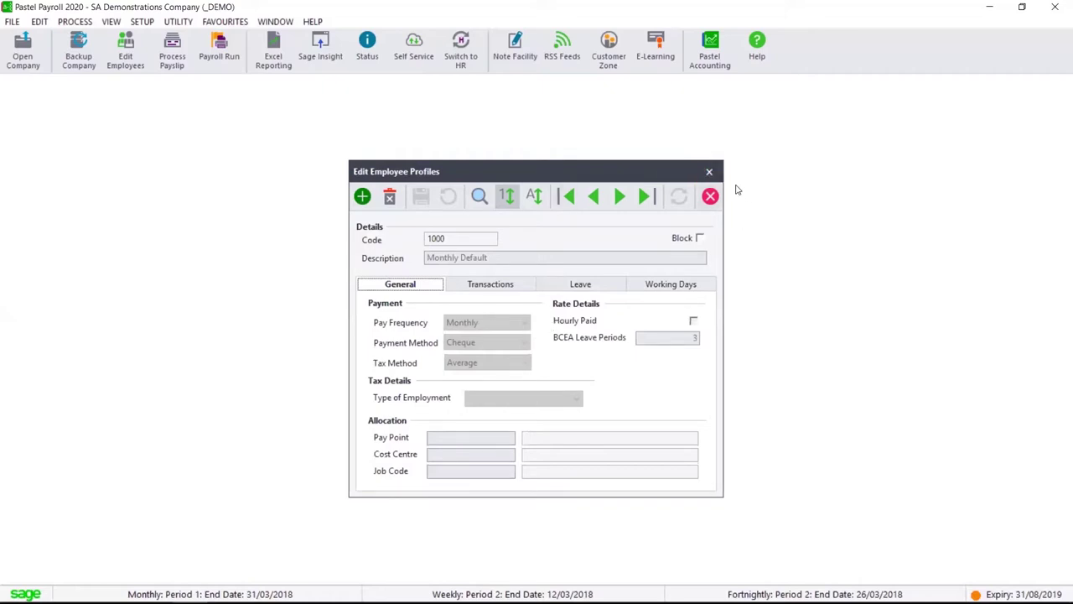
{"action": "left_click", "coordinate": [709, 173]}
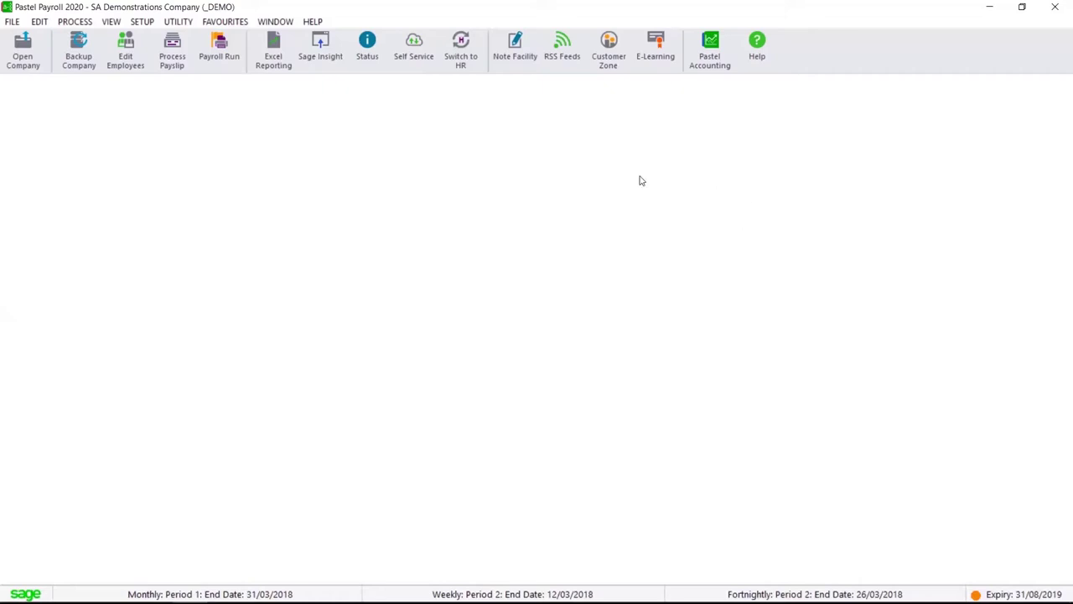
View employee 001 in the Employee Masterfile, then close it
{"action": "left_click", "coordinate": [37, 22]}
{"action": "left_click", "coordinate": [80, 53]}
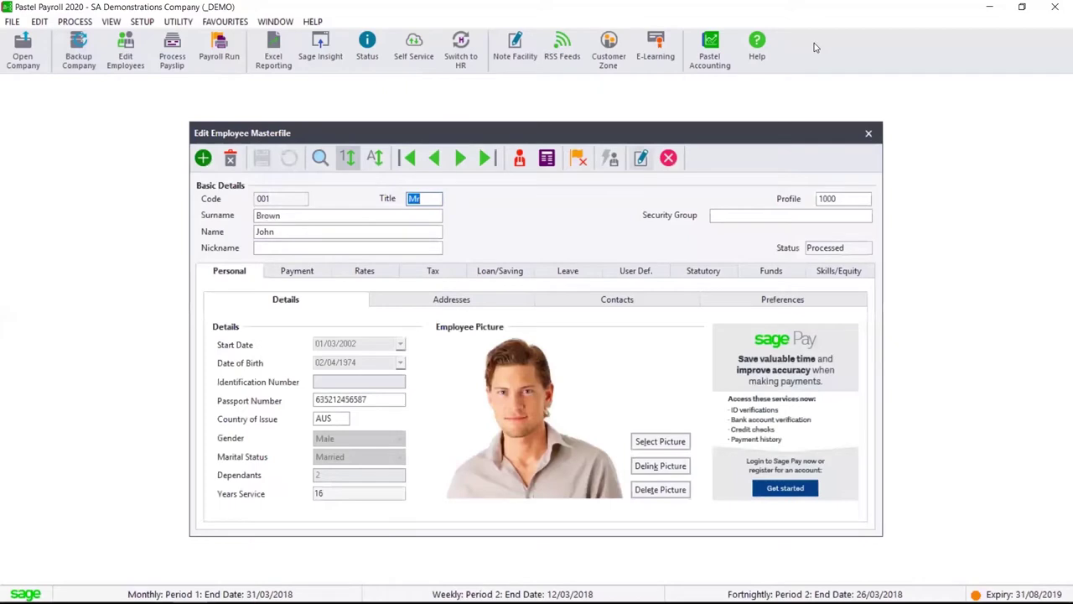
{"action": "left_click", "coordinate": [869, 133]}
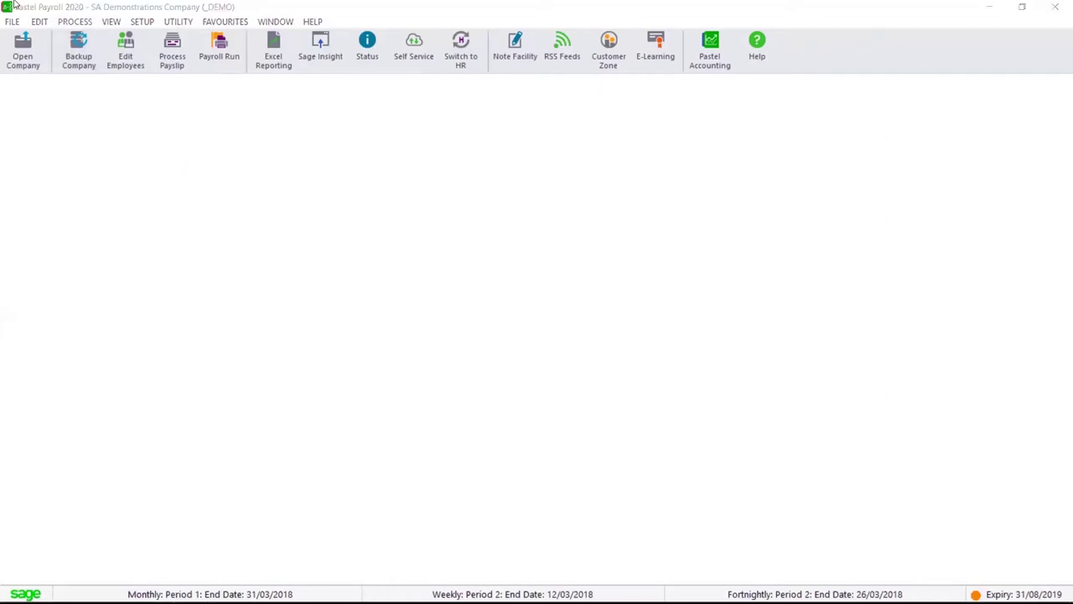
{"action": "left_click", "coordinate": [75, 21]}
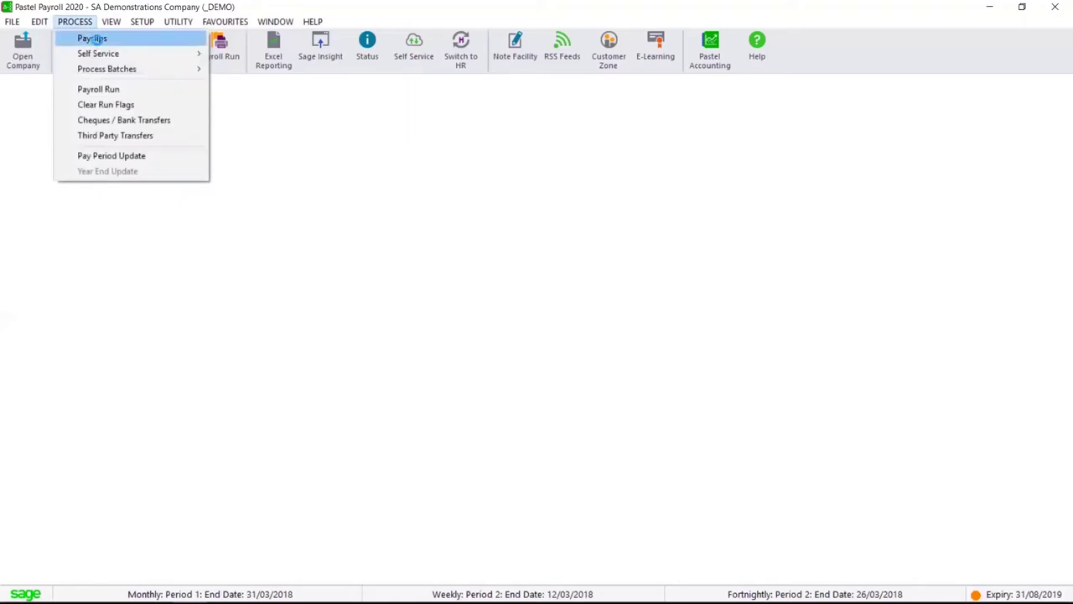
{"action": "left_click", "coordinate": [94, 38]}
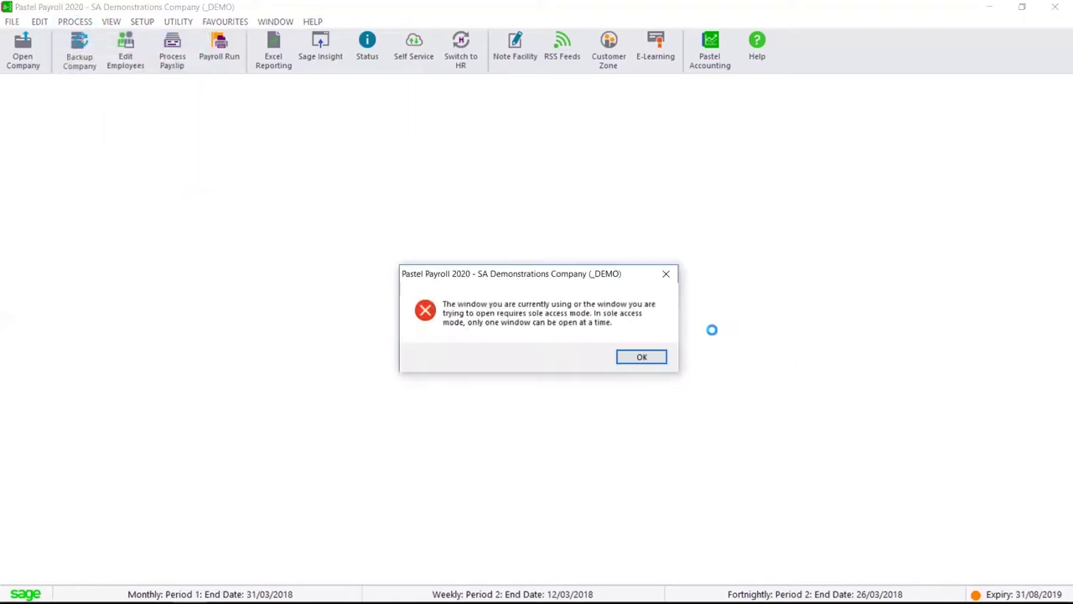
{"action": "left_click", "coordinate": [639, 356]}
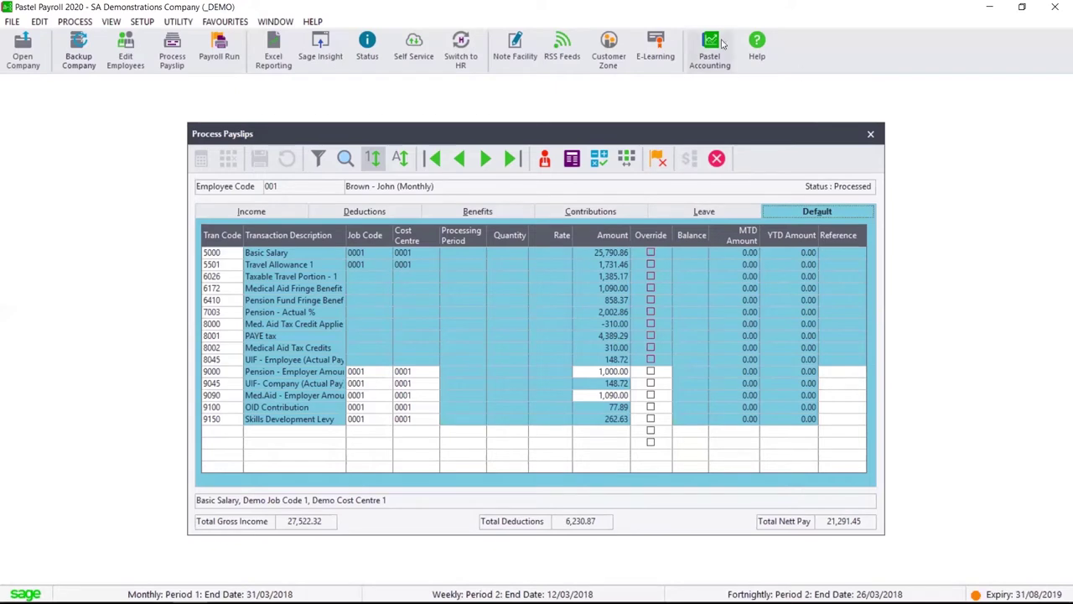
{"action": "left_click", "coordinate": [873, 134]}
Browse the Statutory Reports list without running one, then bring up the Process commands
{"action": "left_click", "coordinate": [111, 22]}
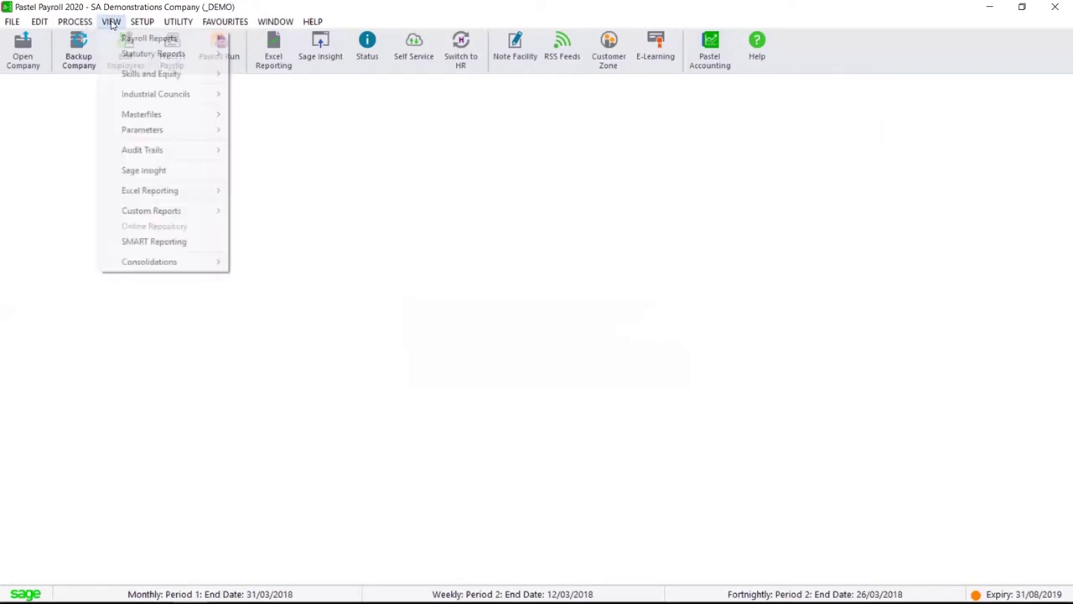
{"action": "mouse_move", "coordinate": [147, 46]}
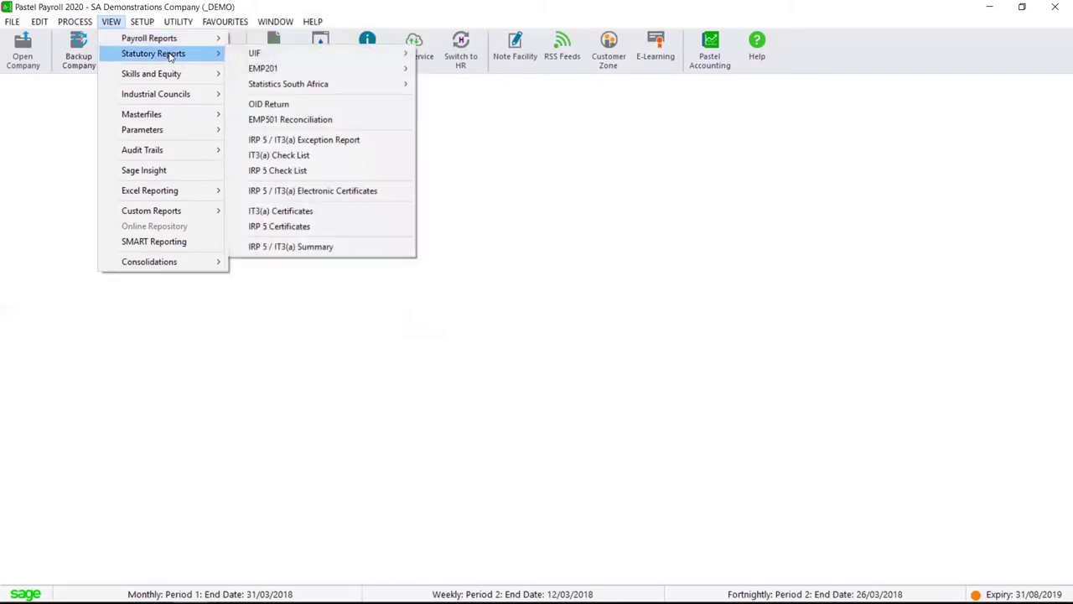
{"action": "mouse_move", "coordinate": [285, 62]}
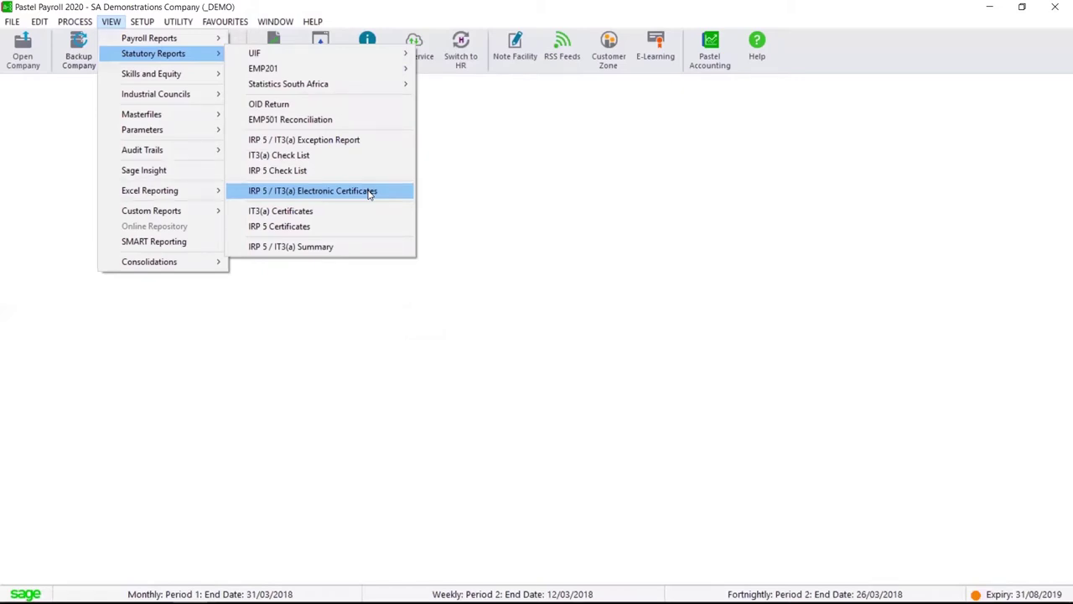
{"action": "left_click", "coordinate": [702, 206]}
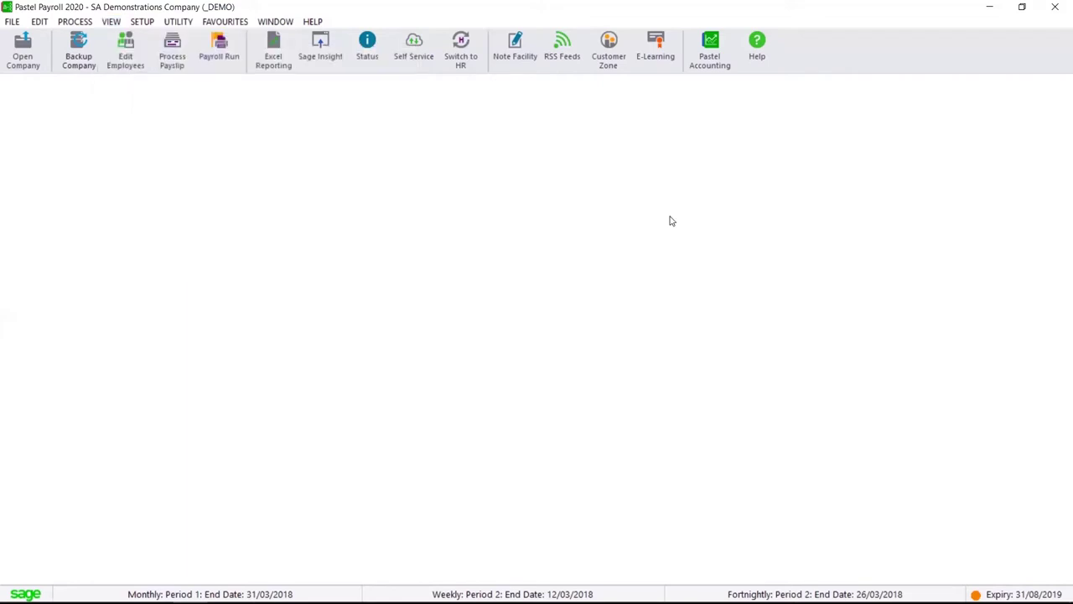
{"action": "left_click", "coordinate": [77, 22]}
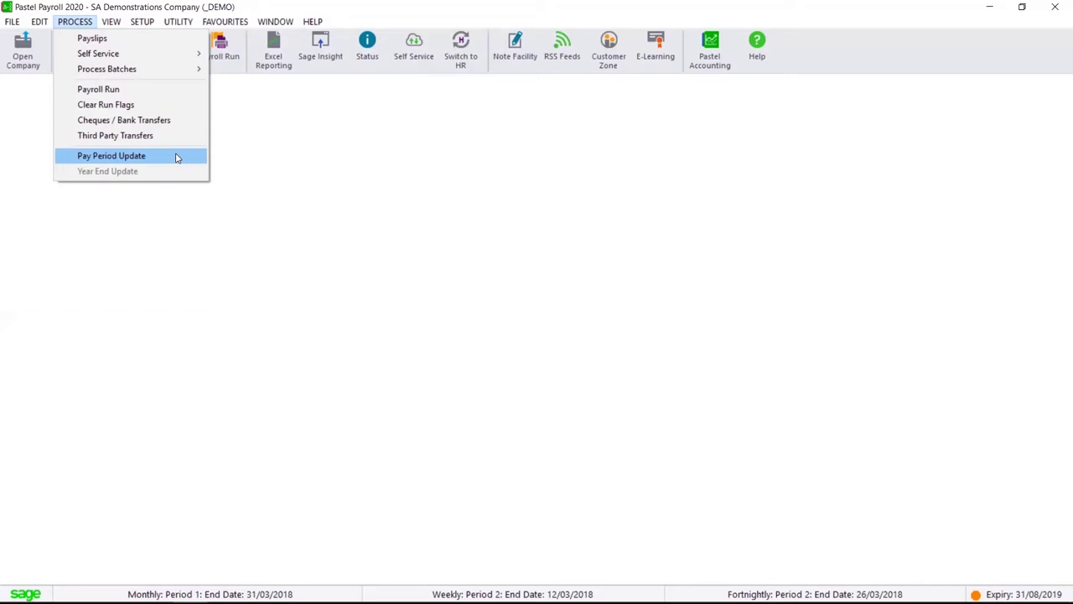
Dismiss the Process menu without running any command
{"action": "left_click", "coordinate": [487, 210]}
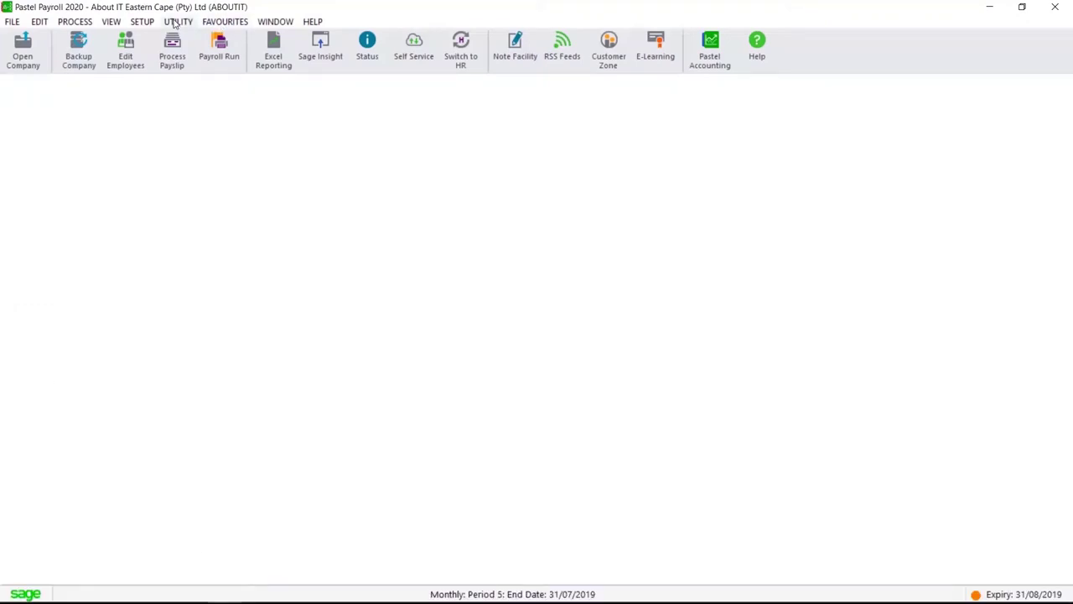
Save the Self Service administrator profile and decline uploading employees for now
{"action": "left_click", "coordinate": [143, 21]}
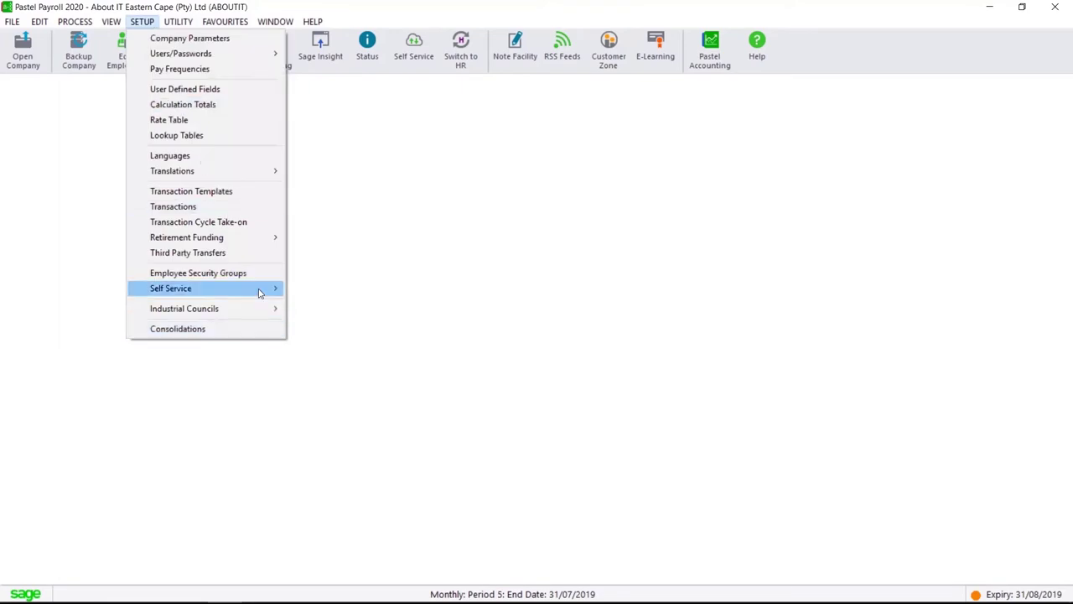
{"action": "mouse_move", "coordinate": [260, 287]}
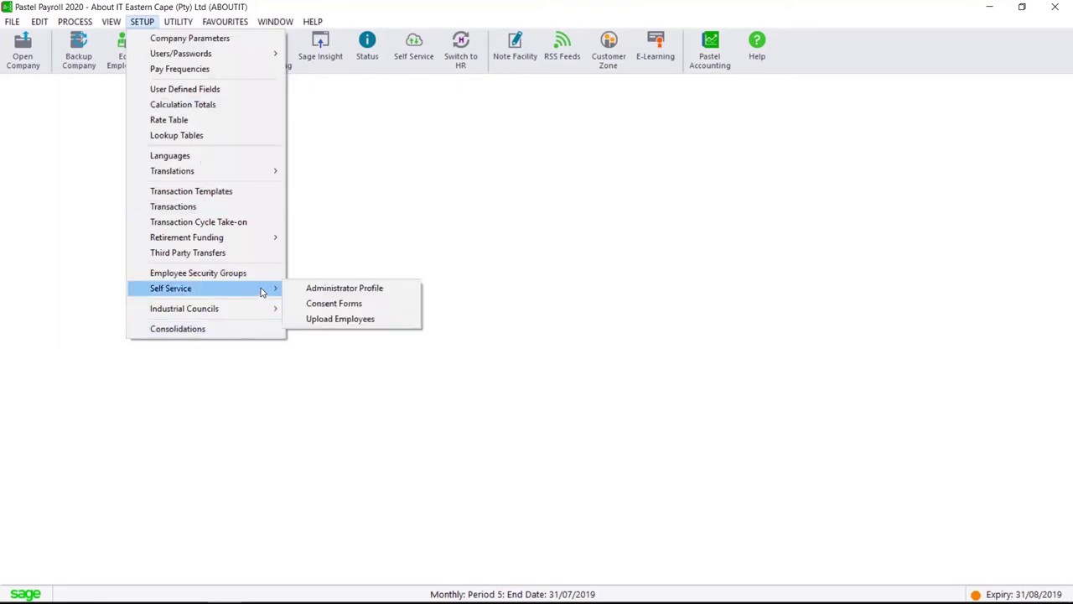
{"action": "left_click", "coordinate": [388, 291]}
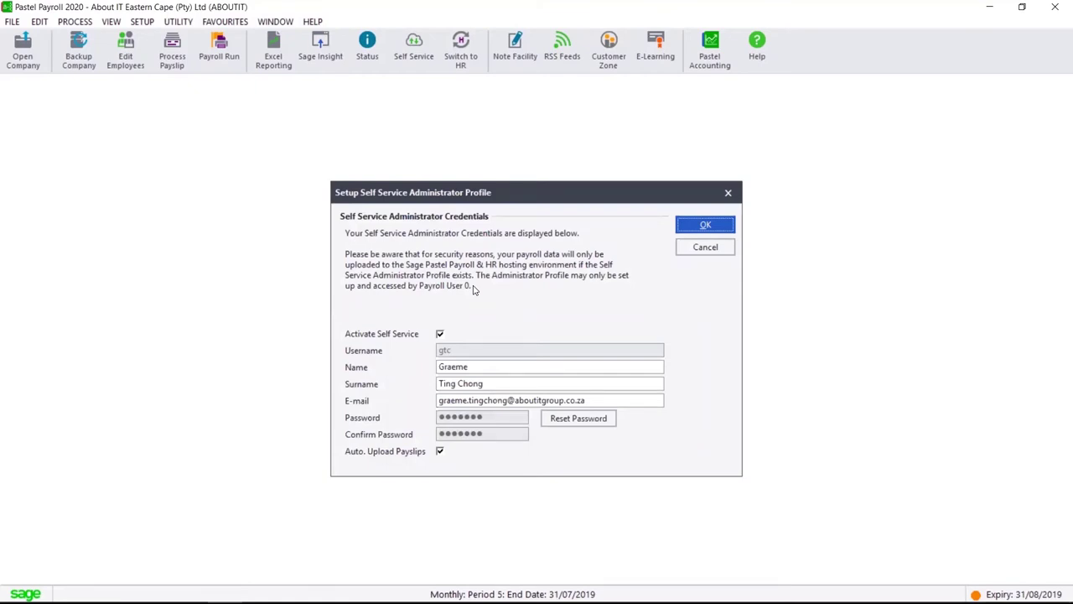
{"action": "left_click", "coordinate": [718, 231]}
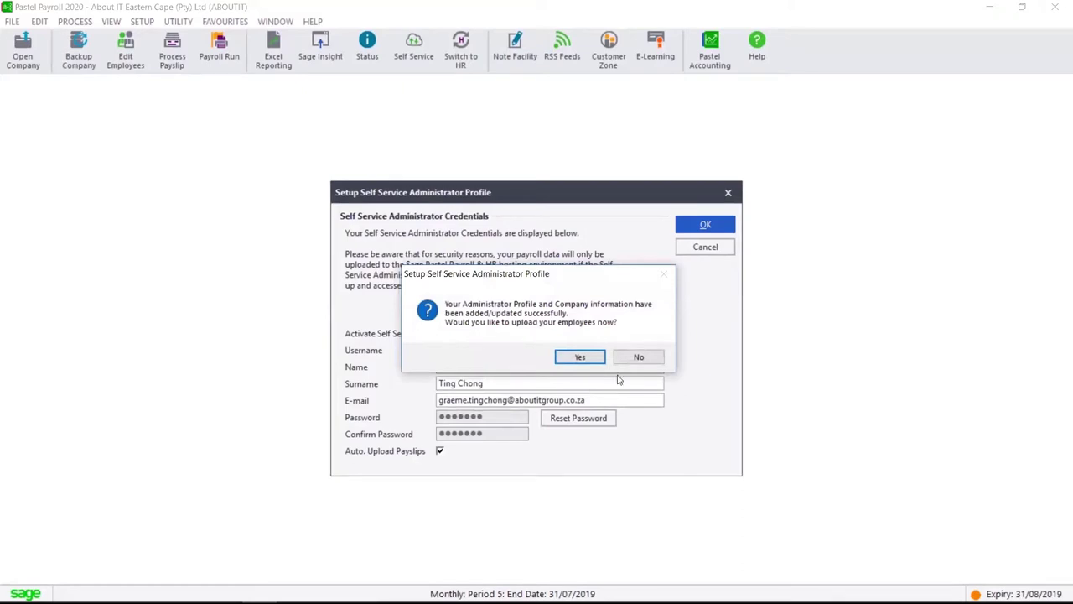
{"action": "left_click", "coordinate": [641, 359]}
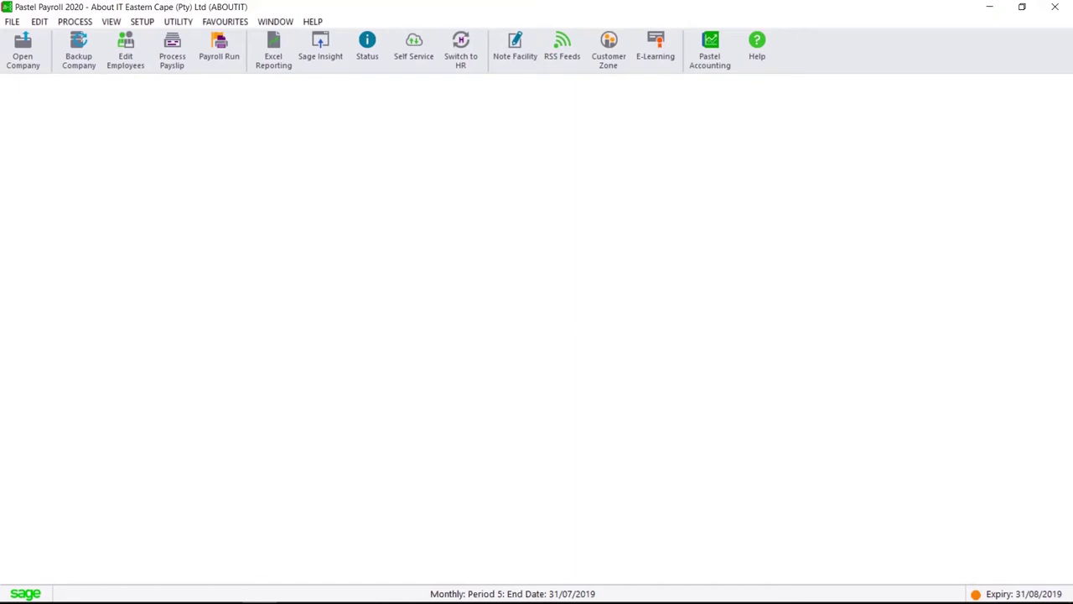
Switch to the Sage Self Service page in Firefox and sign out of the manager session
{"action": "mouse_move", "coordinate": [120, 596]}
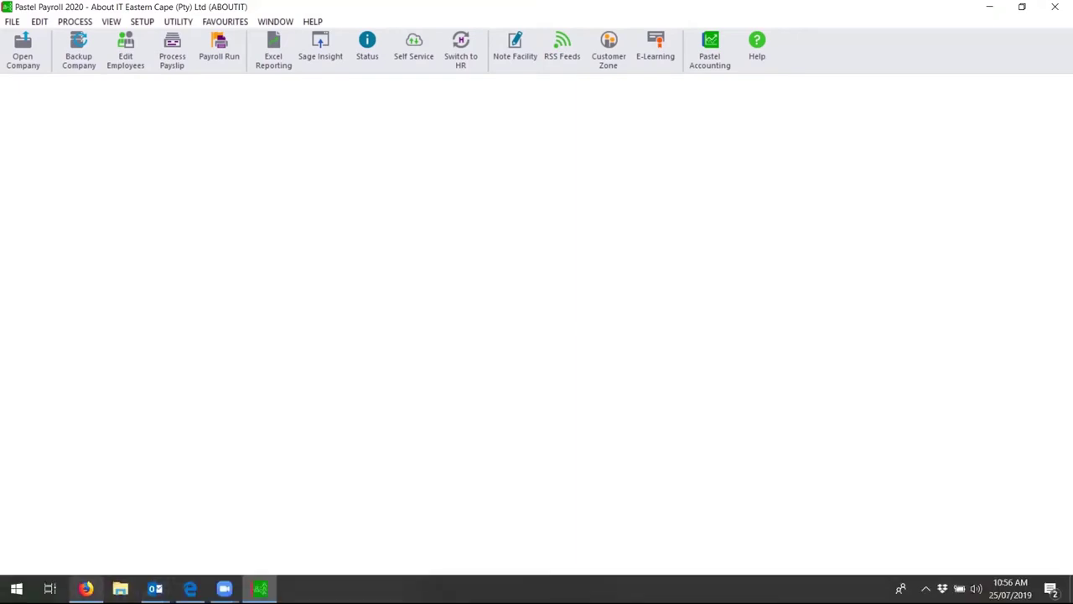
{"action": "left_click", "coordinate": [87, 588]}
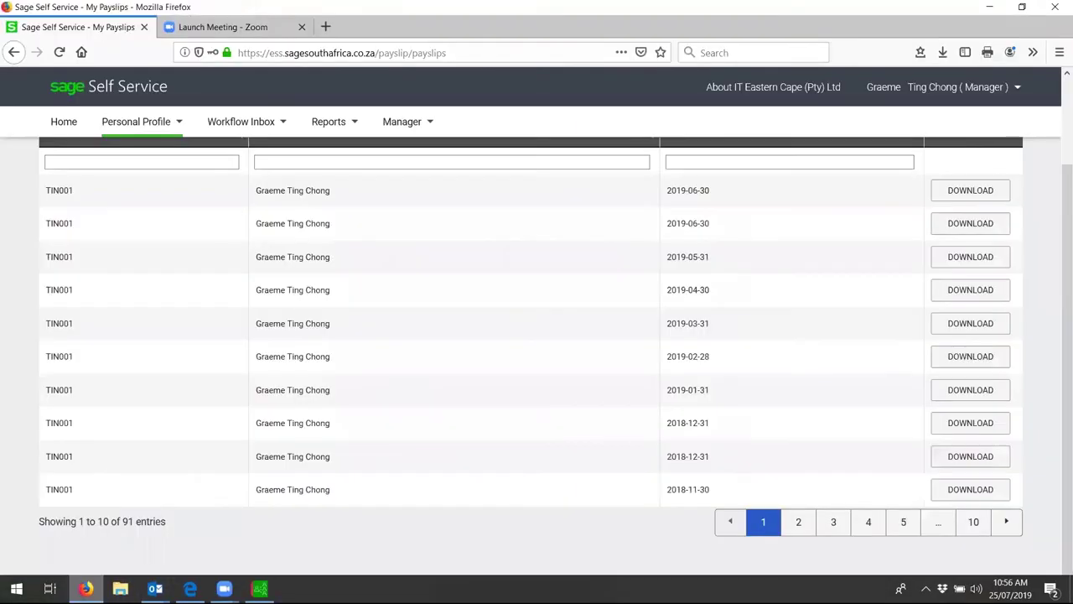
{"action": "left_click", "coordinate": [1014, 89]}
{"action": "left_click", "coordinate": [900, 214]}
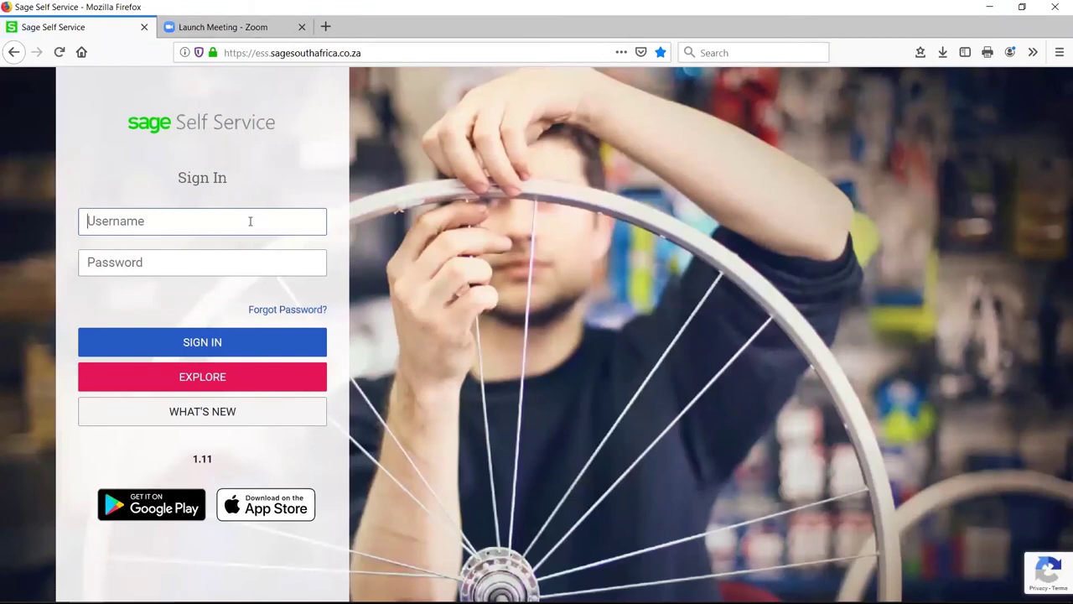
Sign in with the administrator username and password
{"action": "type", "text": "gtc"}
{"action": "key", "text": "Tab"}
{"action": "type", "text": "••"}
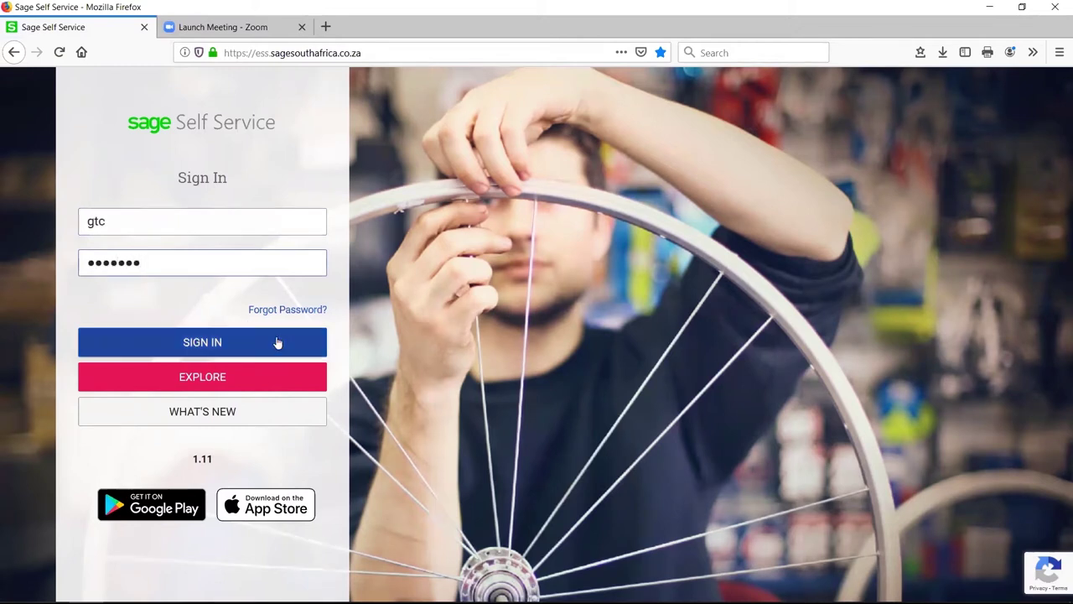
{"action": "left_click", "coordinate": [252, 343]}
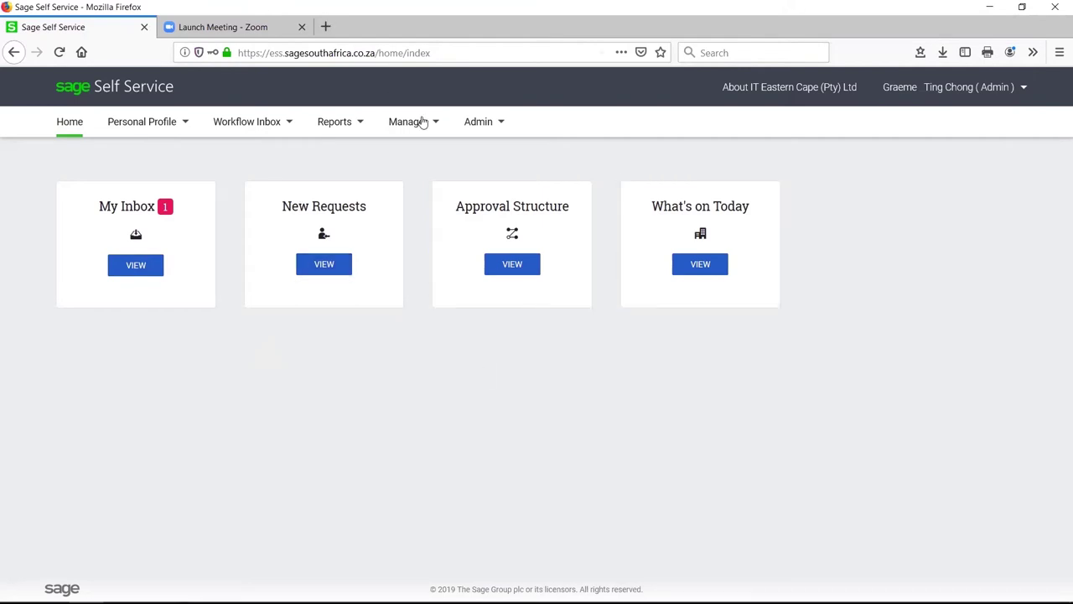
Open Admin > Default Approval Structure and expand Administrator to reveal the four employees under the admin approver
{"action": "left_click", "coordinate": [478, 121]}
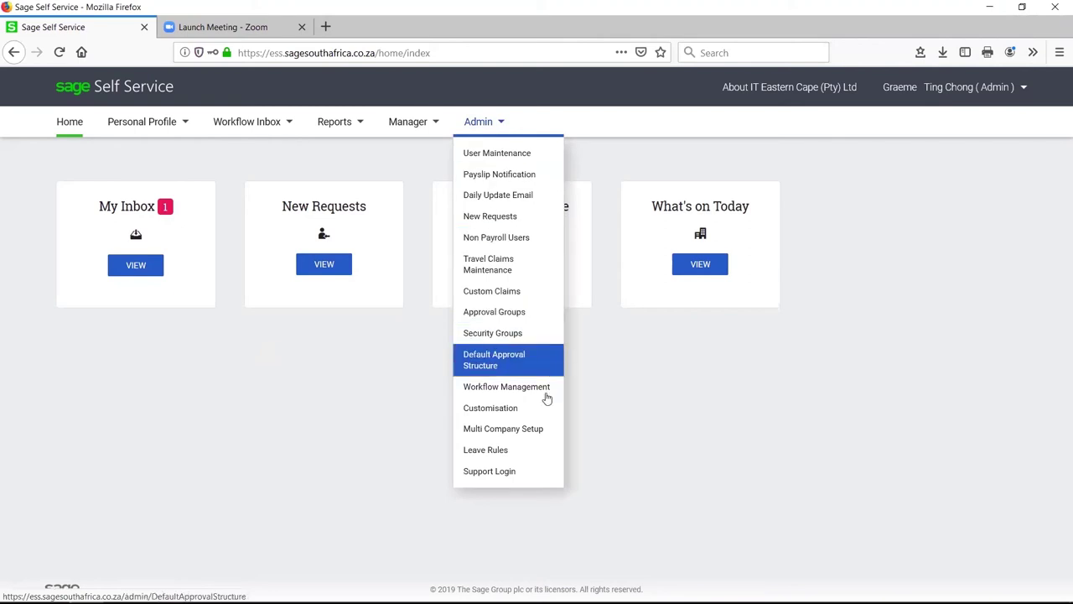
{"action": "left_click", "coordinate": [528, 367]}
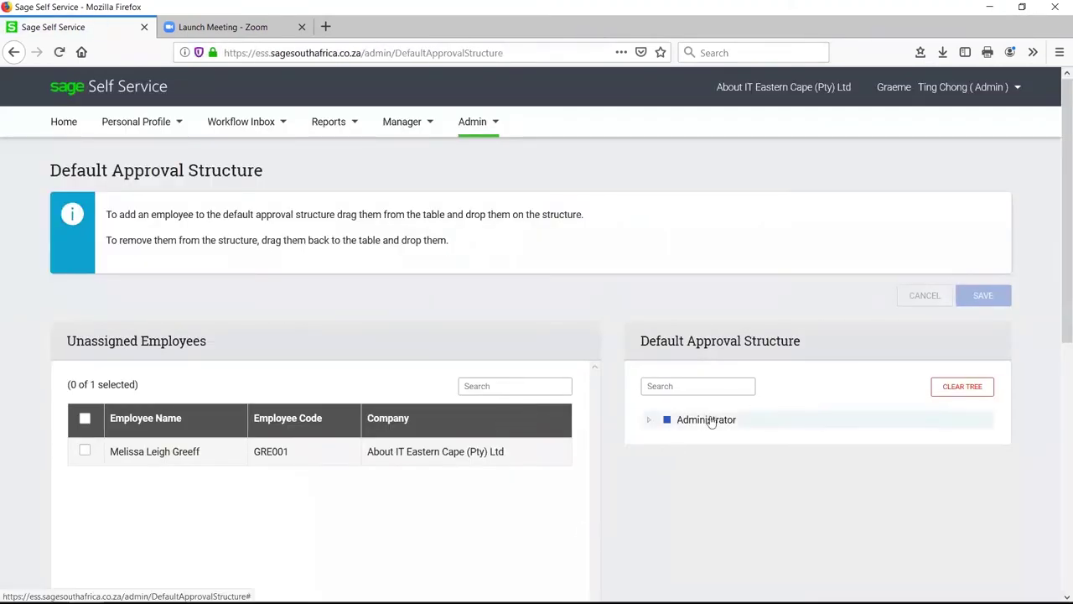
{"action": "left_click", "coordinate": [710, 420]}
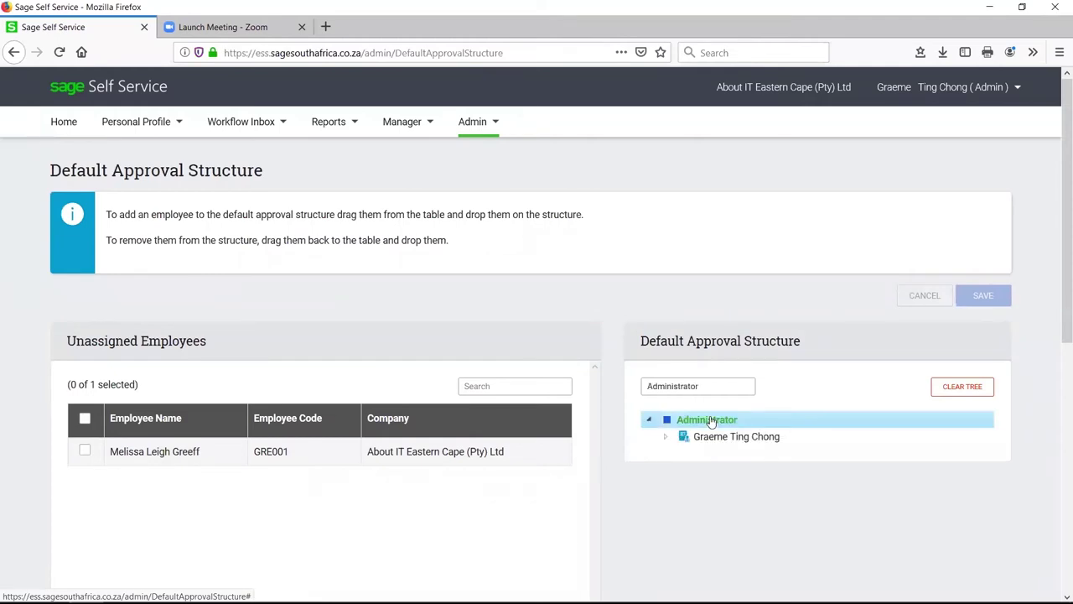
{"action": "left_click", "coordinate": [748, 445]}
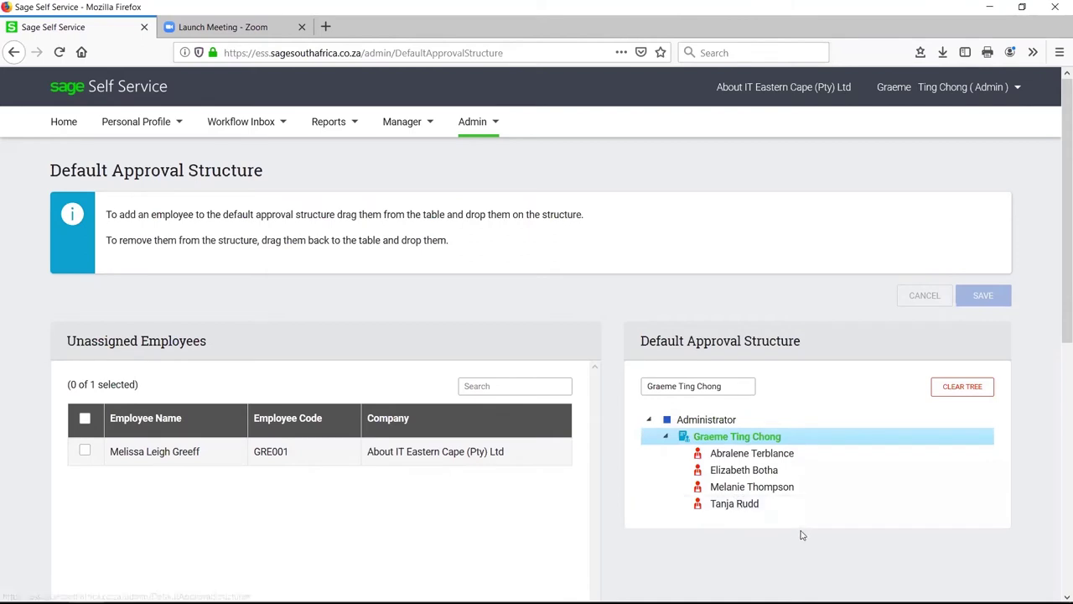
{"action": "scroll", "coordinate": [802, 533], "scroll_direction": "down", "scroll_amount": 3}
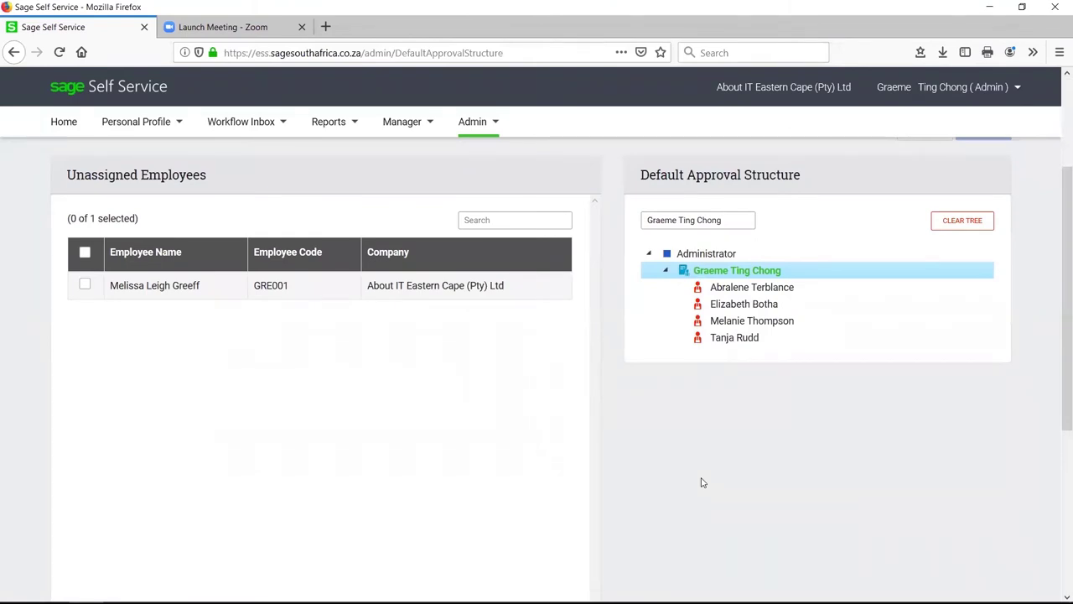
{"action": "left_click", "coordinate": [494, 118]}
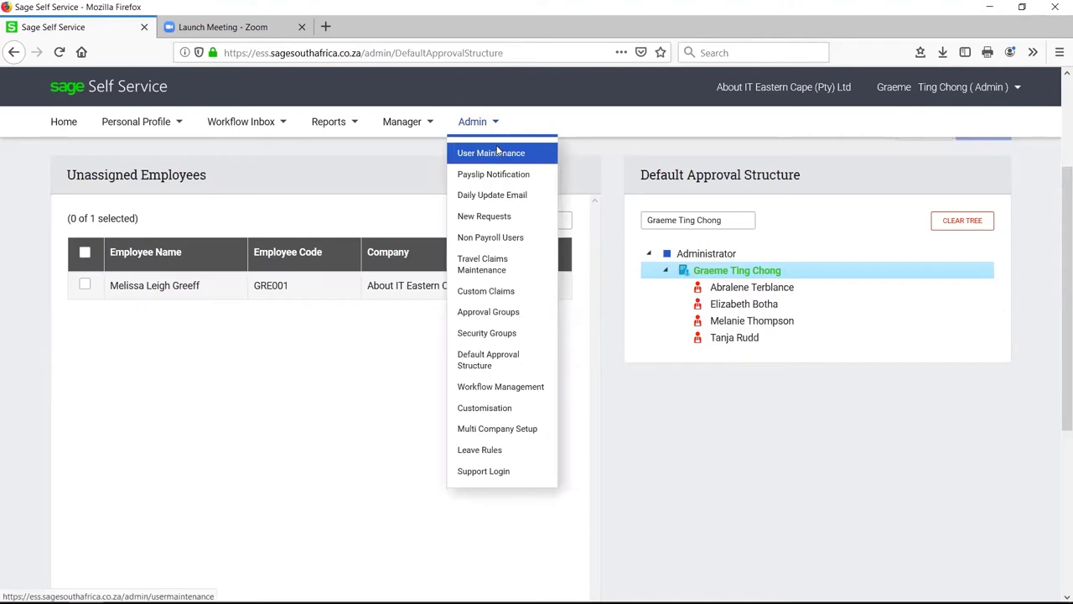
Look over the User Maintenance page and its Company Name filter, then sign out of Sage Self Service
{"action": "left_click", "coordinate": [494, 153]}
{"action": "scroll", "coordinate": [446, 344], "scroll_direction": "down", "scroll_amount": 1}
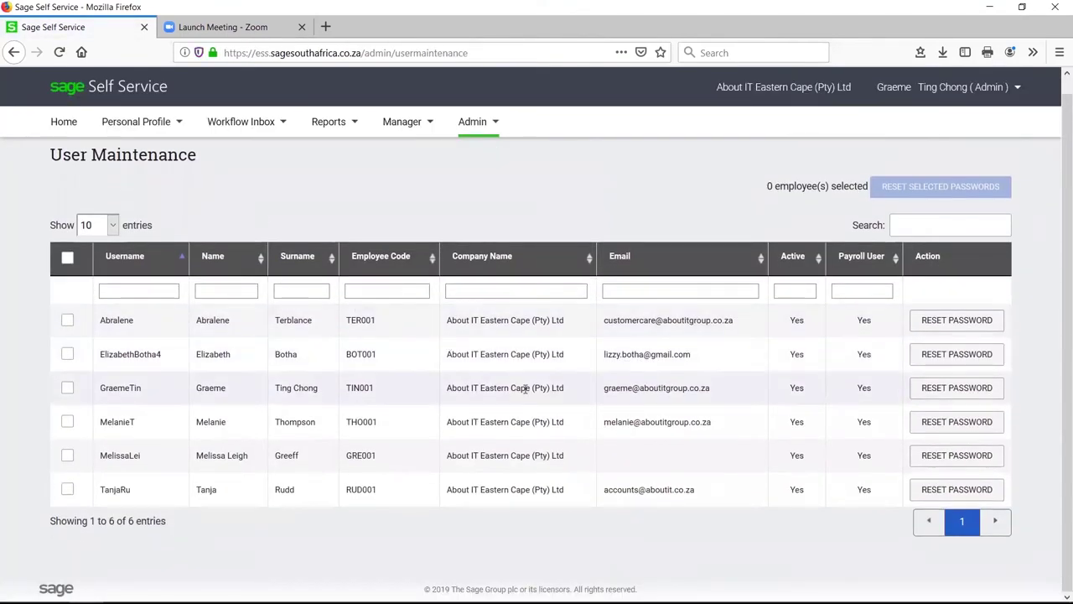
{"action": "left_click", "coordinate": [497, 293]}
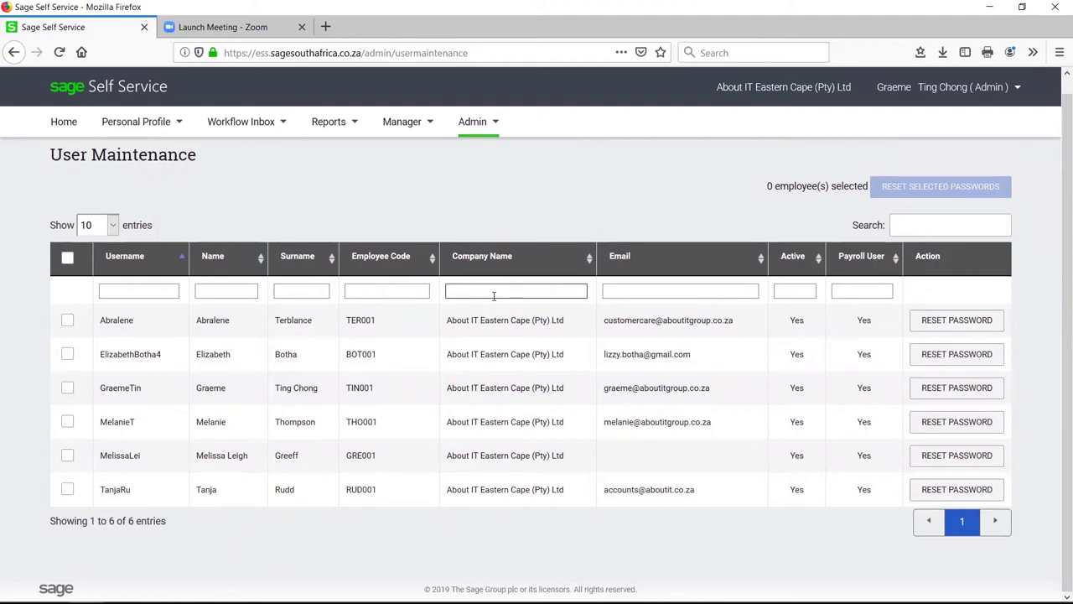
{"action": "left_click", "coordinate": [647, 91]}
{"action": "left_click", "coordinate": [1016, 87]}
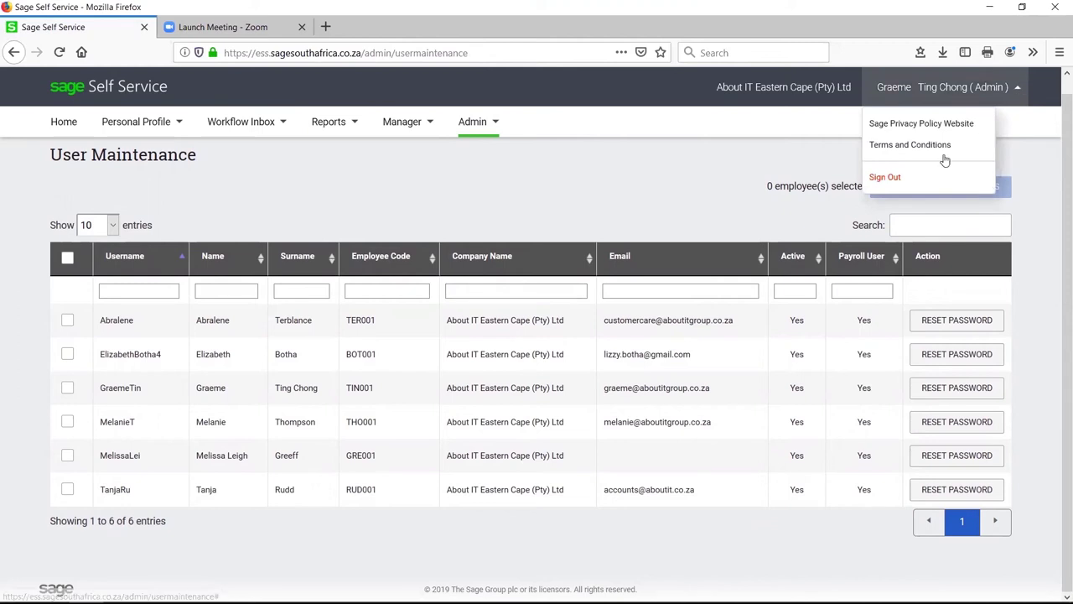
{"action": "left_click", "coordinate": [919, 180]}
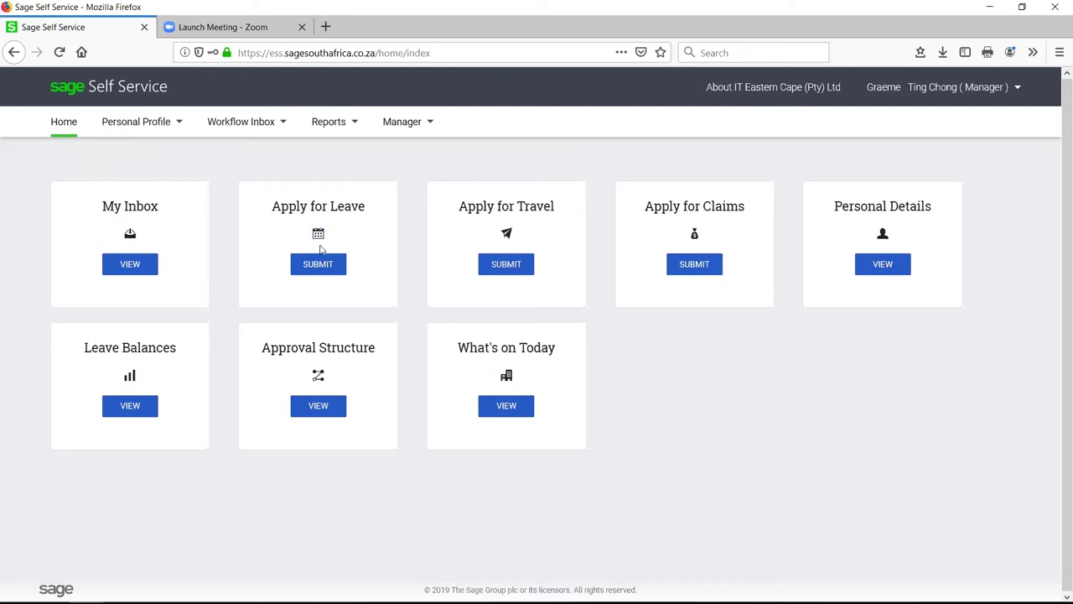
Submit a one-day Annual Leave application for 2019-07-25 and dismiss the confirmation
{"action": "left_click", "coordinate": [319, 260]}
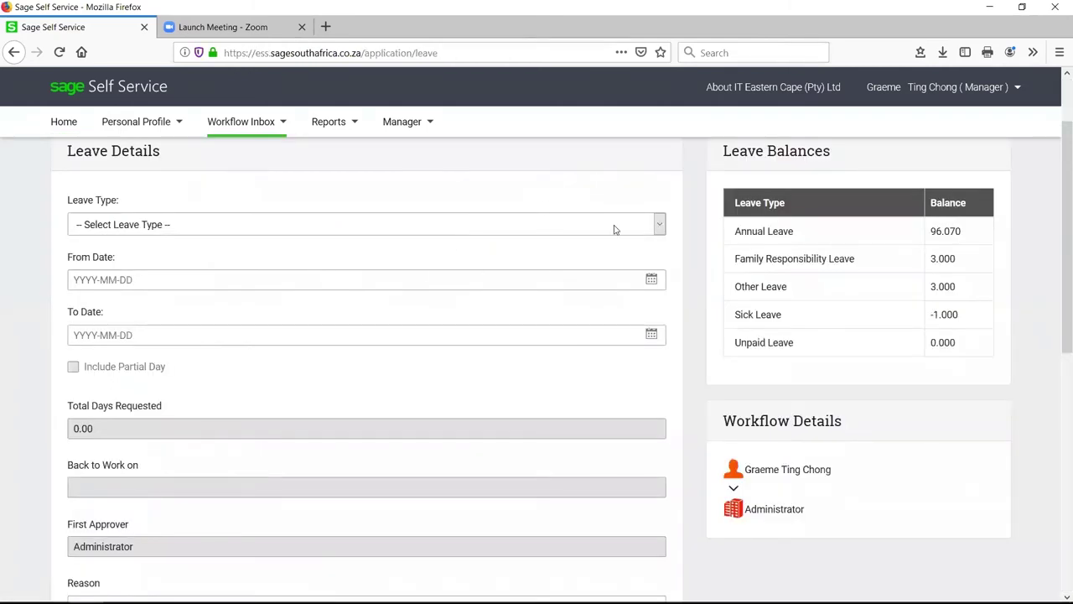
{"action": "left_click", "coordinate": [655, 224]}
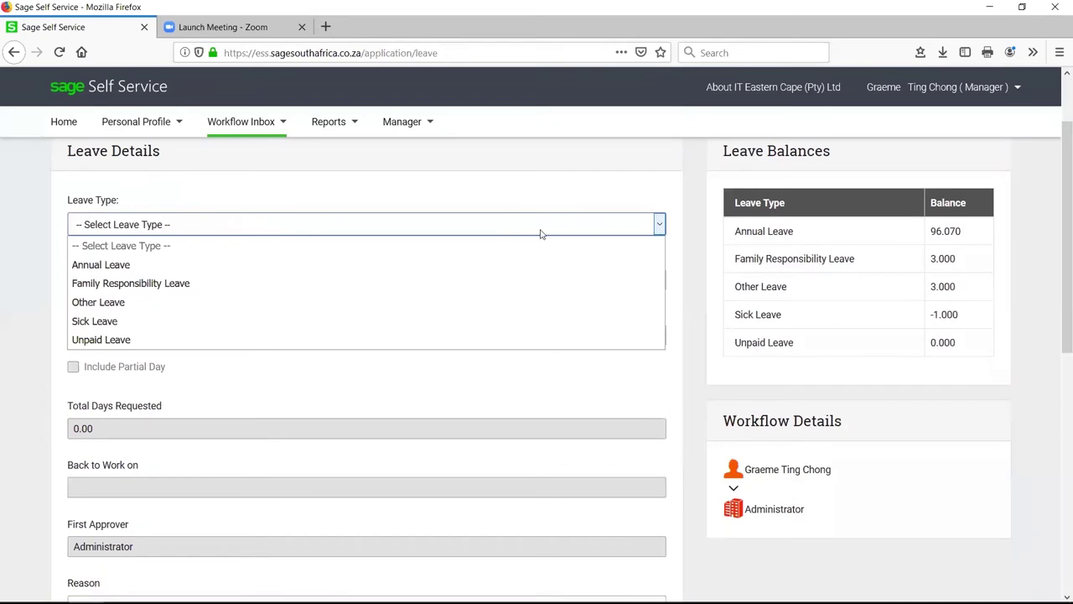
{"action": "left_click", "coordinate": [484, 262]}
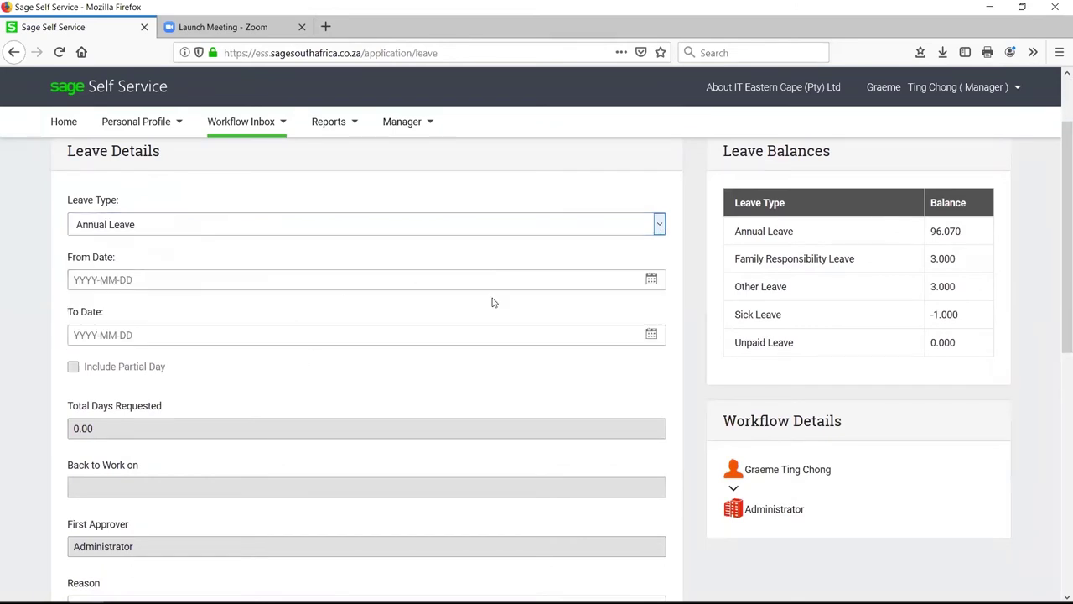
{"action": "left_click", "coordinate": [651, 279]}
{"action": "scroll", "coordinate": [343, 322], "scroll_direction": "down", "scroll_amount": 3}
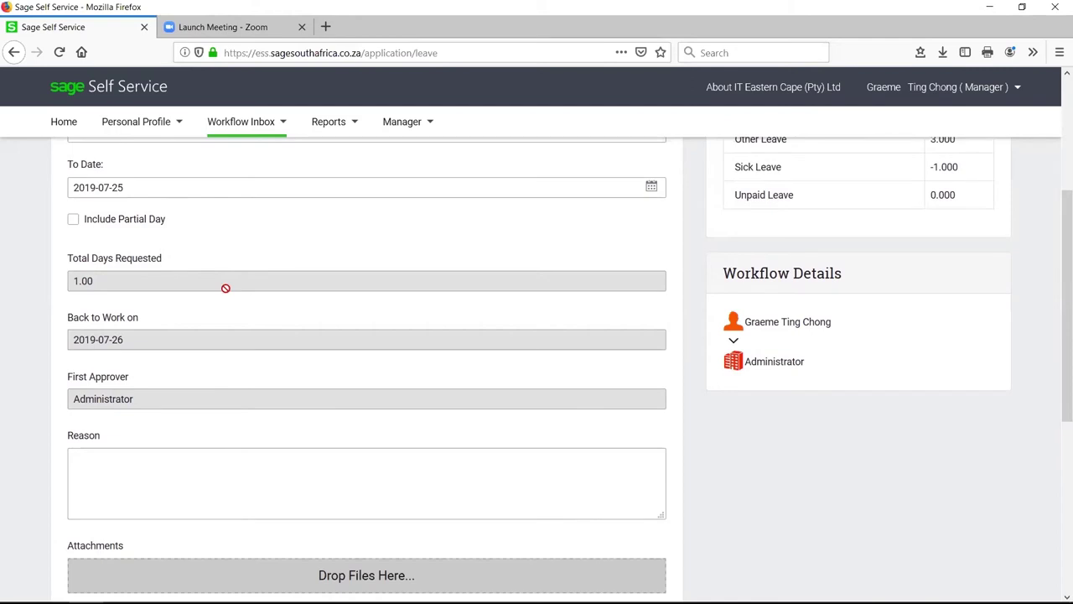
{"action": "scroll", "coordinate": [226, 288], "scroll_direction": "down", "scroll_amount": 3}
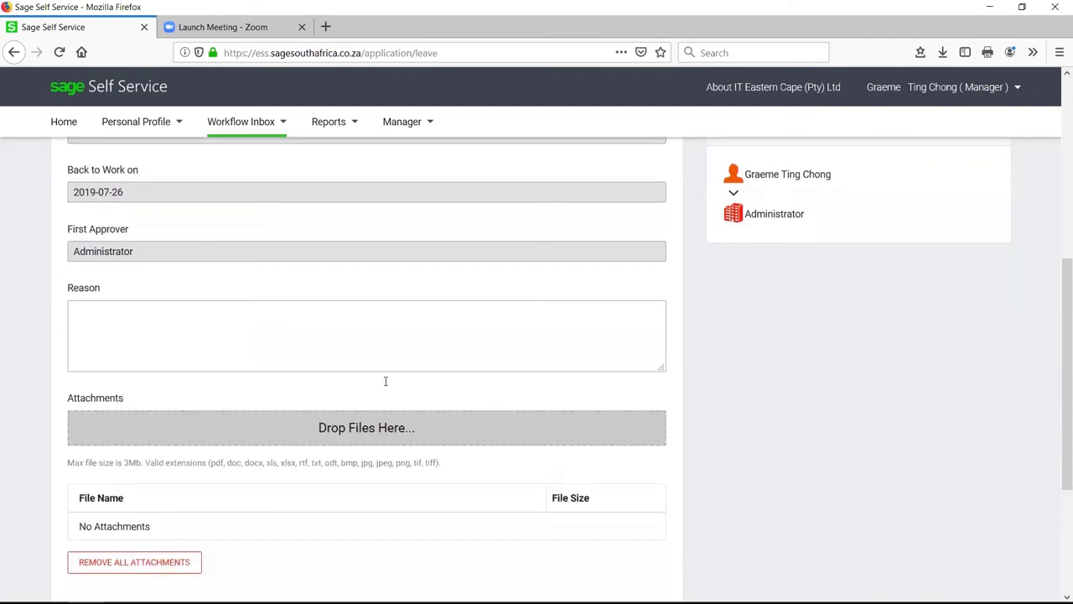
{"action": "scroll", "coordinate": [385, 382], "scroll_direction": "down", "scroll_amount": 5}
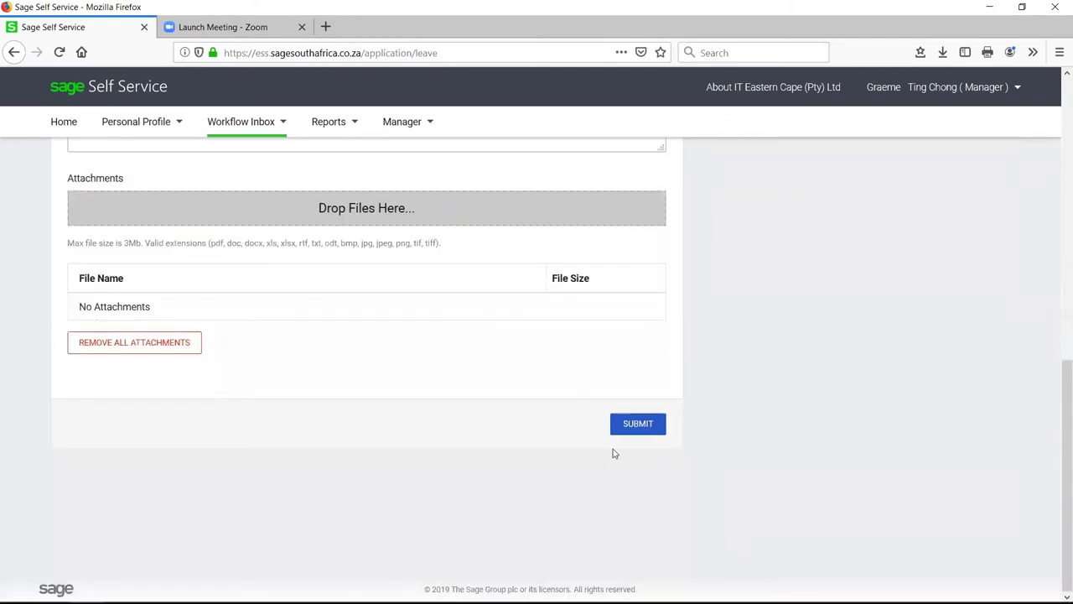
{"action": "left_click", "coordinate": [629, 430]}
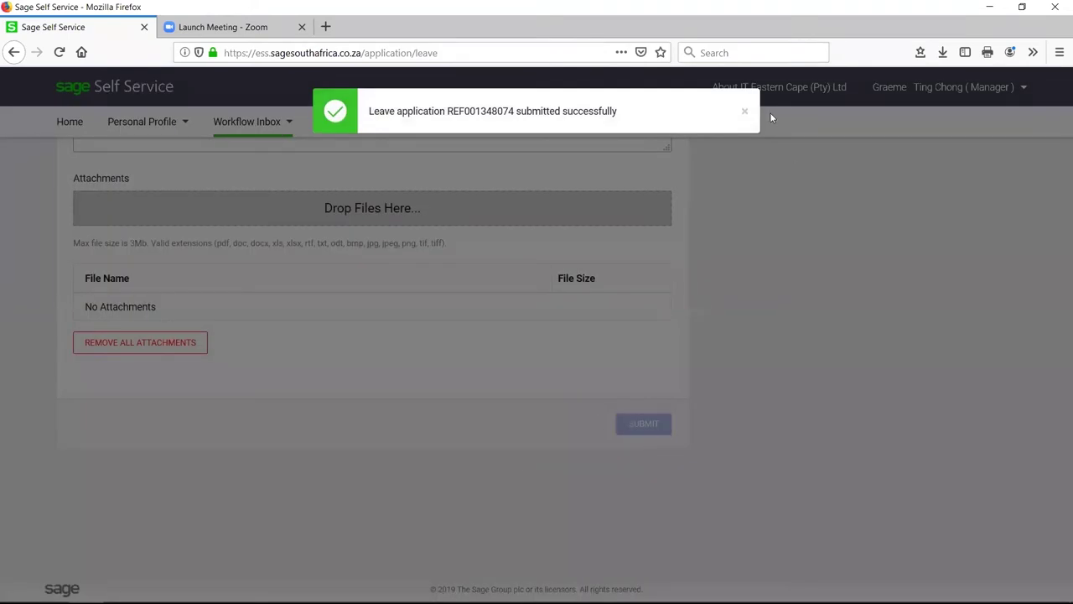
{"action": "left_click", "coordinate": [746, 114]}
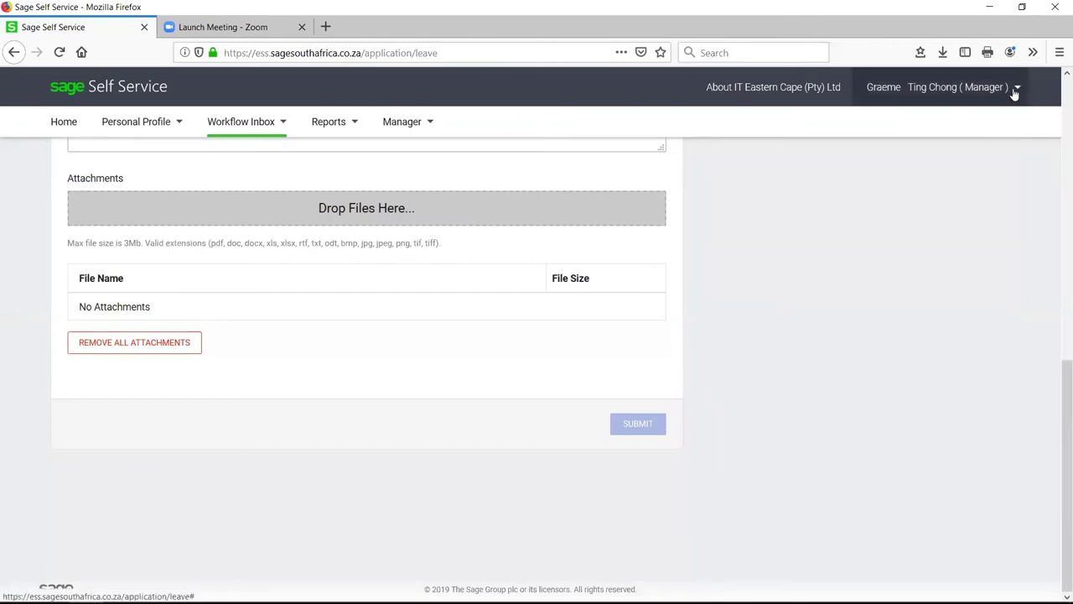
Sign out of the manager account and sign in with the administrator username and password
{"action": "left_click", "coordinate": [1018, 87]}
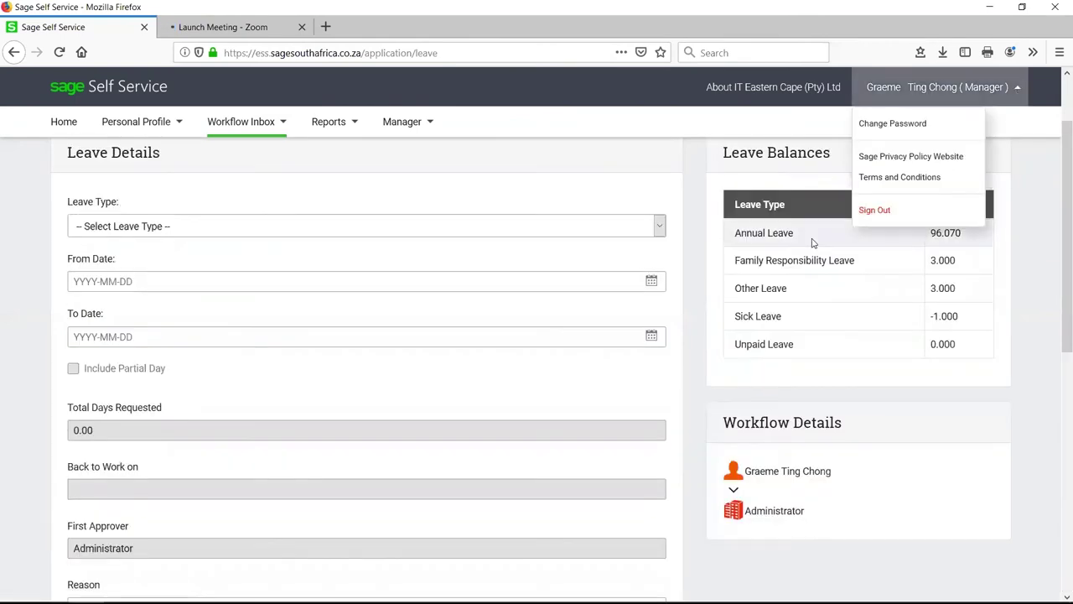
{"action": "left_click", "coordinate": [876, 210]}
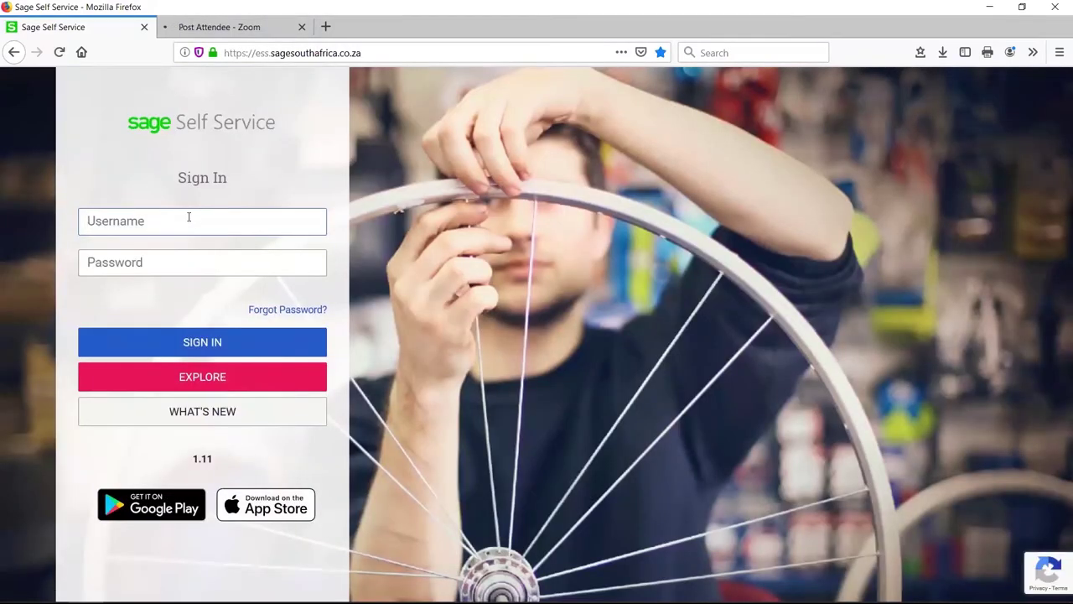
{"action": "type", "text": "graemet"}
{"action": "key", "text": "BackSpace"}
{"action": "key", "text": "BackSpace"}
{"action": "key", "text": "BackSpace"}
{"action": "key", "text": "BackSpace"}
{"action": "key", "text": "BackSpace"}
{"action": "key", "text": "BackSpace"}
{"action": "type", "text": "tc"}
{"action": "key", "text": "Tab"}
{"action": "type", "text": "•••••••"}
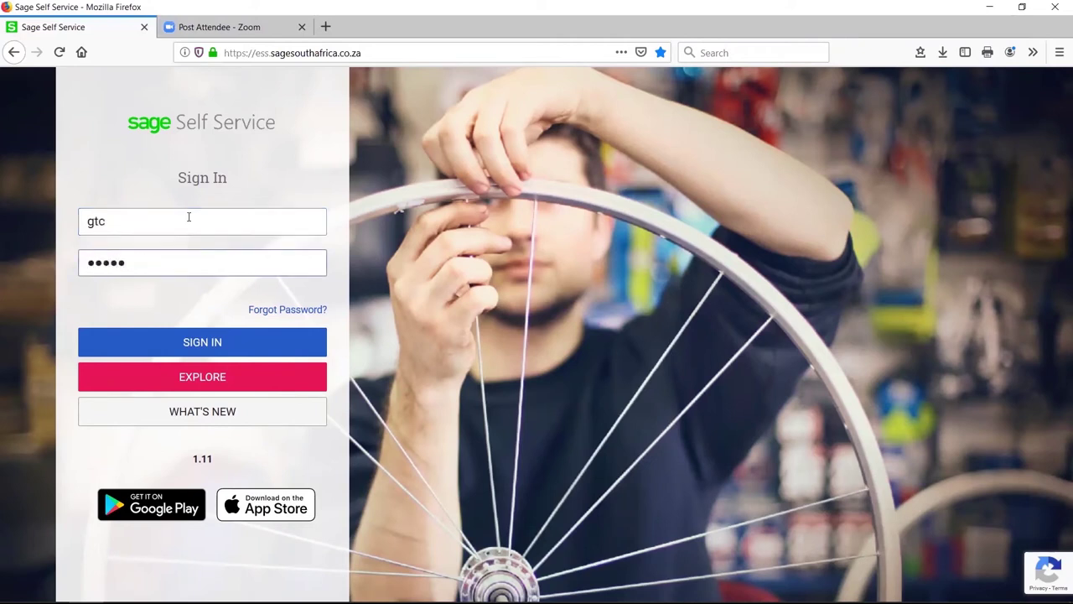
{"action": "left_click", "coordinate": [245, 345]}
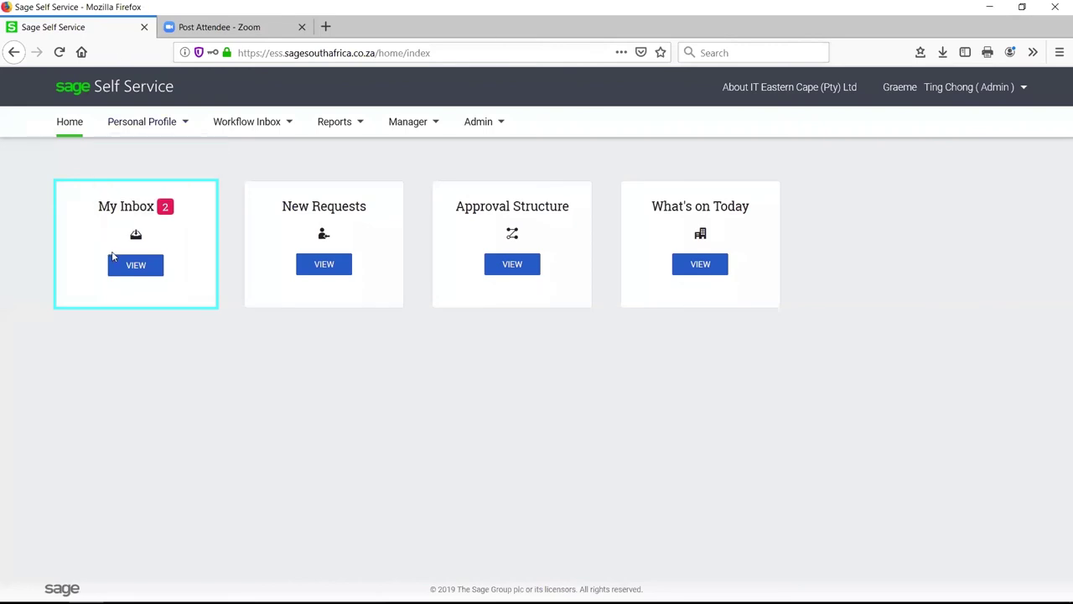
Open the admin inbox and tick both pending leave requests
{"action": "left_click", "coordinate": [139, 265]}
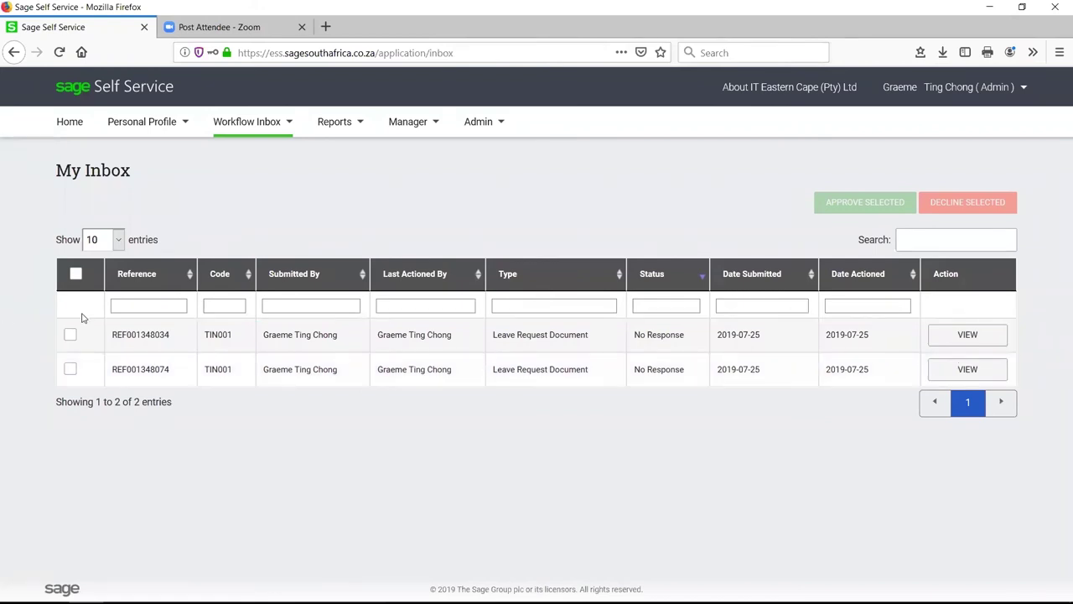
{"action": "left_click", "coordinate": [71, 335]}
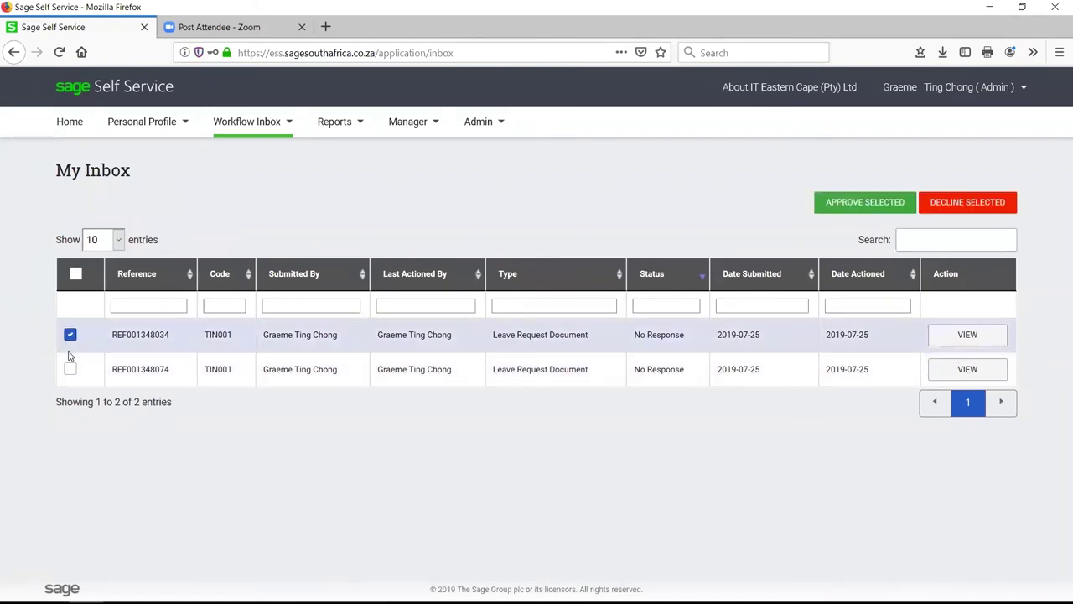
{"action": "left_click", "coordinate": [71, 367]}
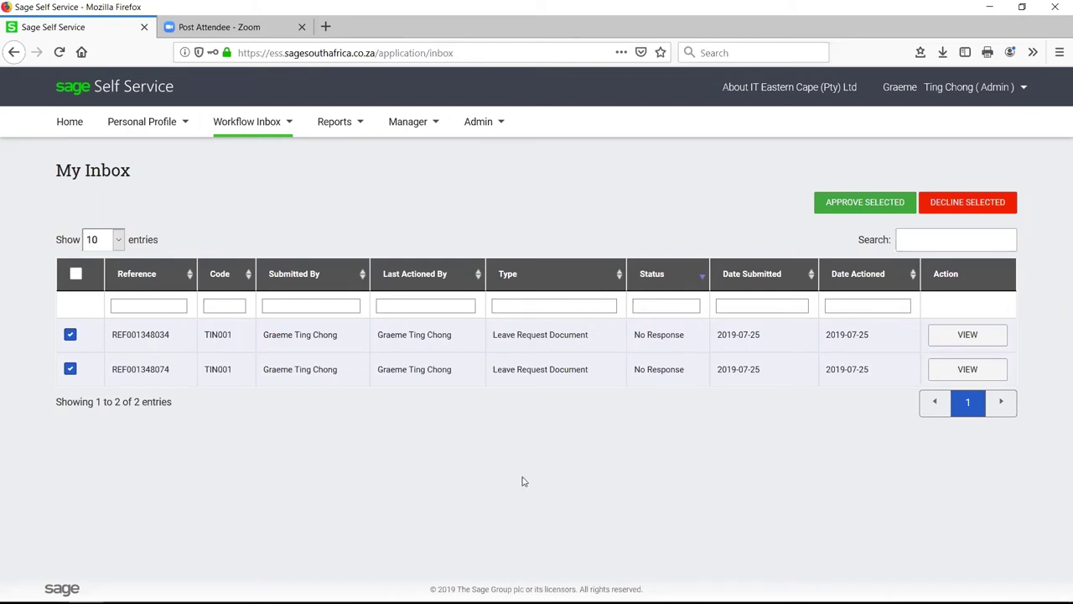
Sign out of the administrator account and sign back in with the manager's username and password
{"action": "left_click", "coordinate": [1023, 87]}
{"action": "left_click", "coordinate": [905, 176]}
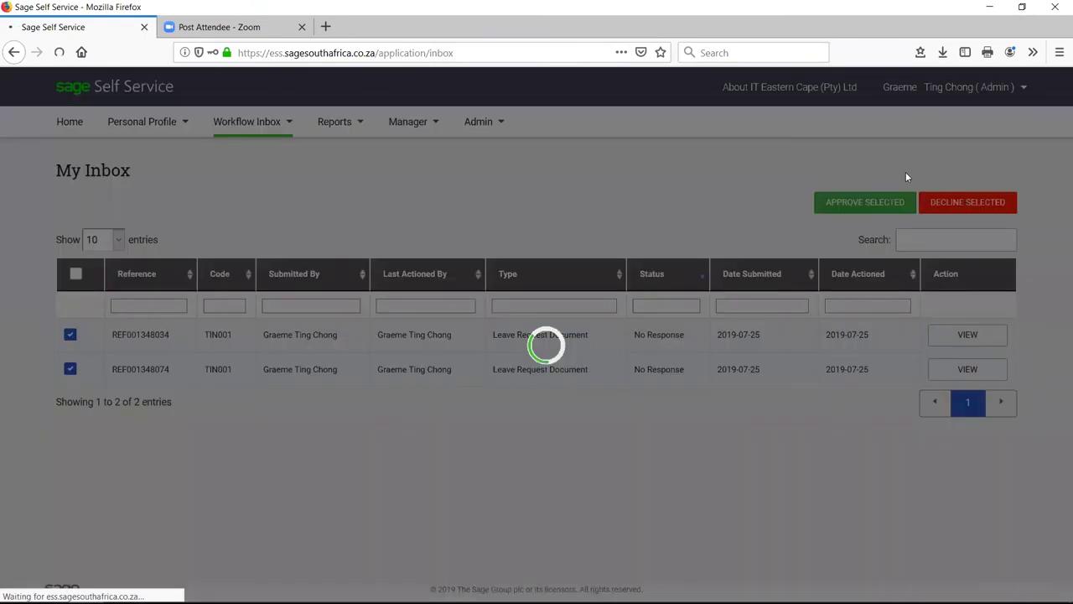
{"action": "key", "text": "Tab"}
{"action": "type", "text": "*******"}
{"action": "left_click", "coordinate": [212, 344]}
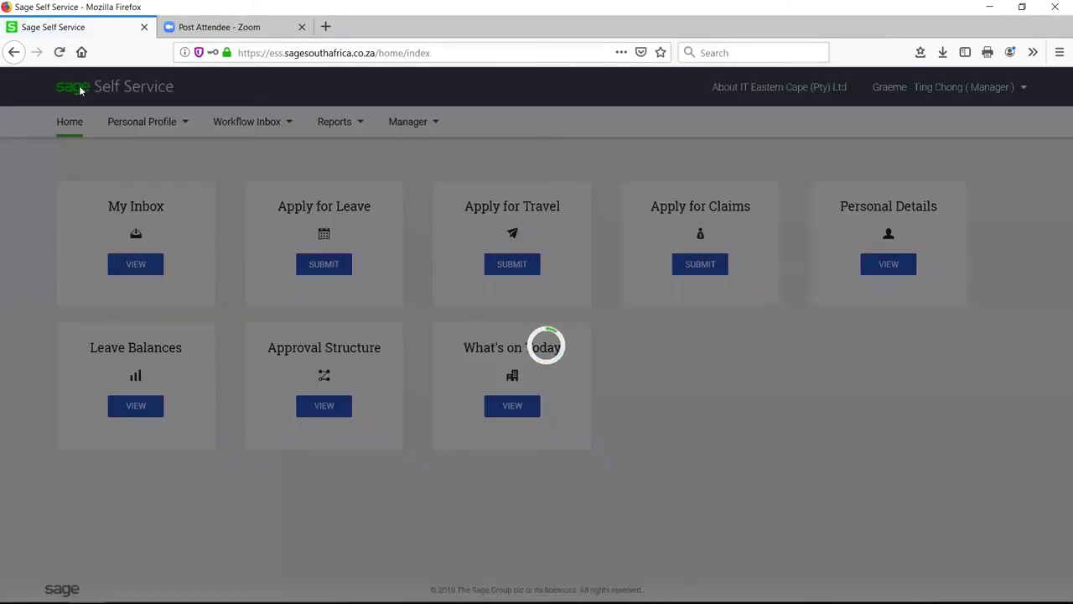
View the manager's payslip list under Personal Profile > Payslips, then switch to Pastel Payroll
{"action": "left_click", "coordinate": [132, 124]}
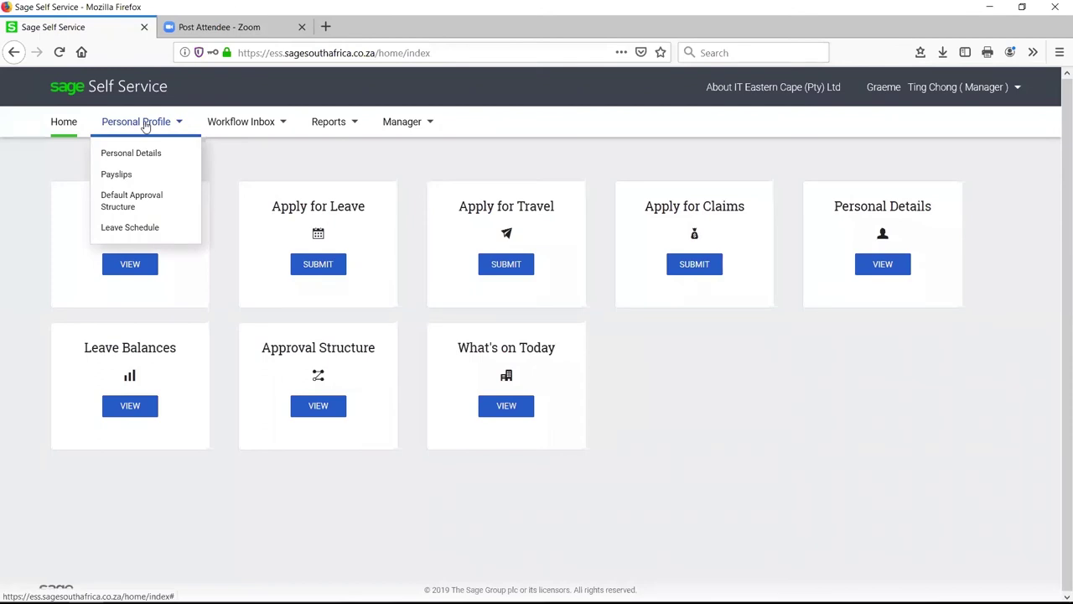
{"action": "left_click", "coordinate": [146, 174]}
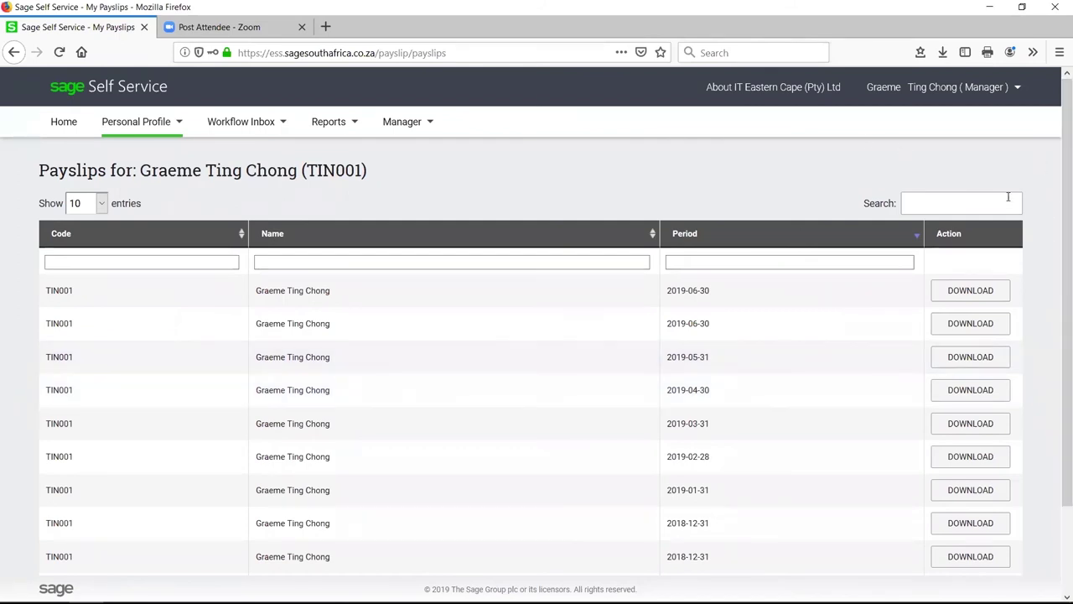
{"action": "left_click", "coordinate": [259, 588]}
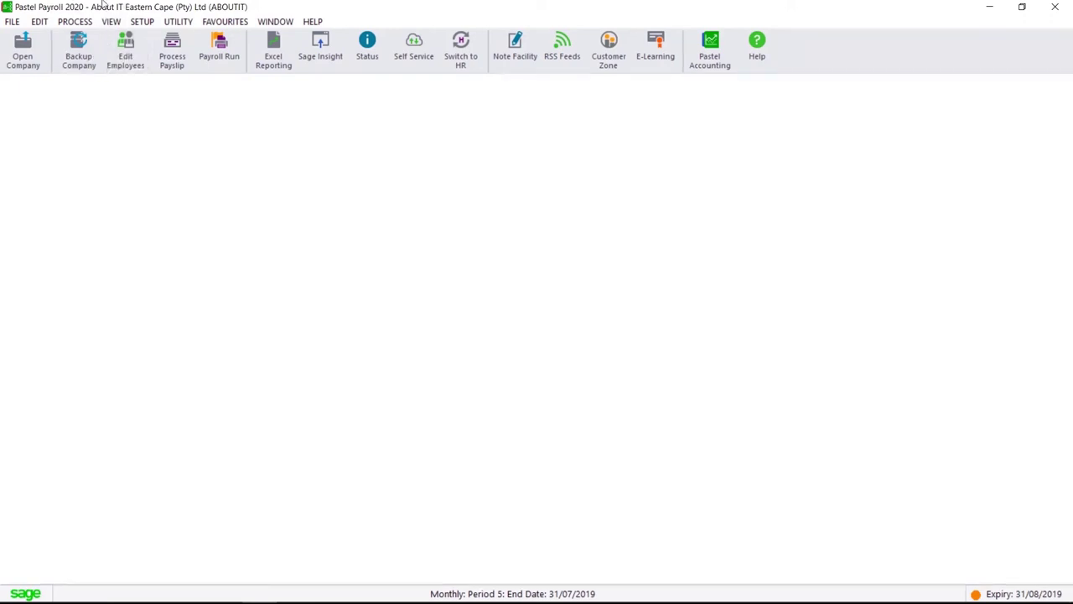
{"action": "left_click", "coordinate": [84, 22]}
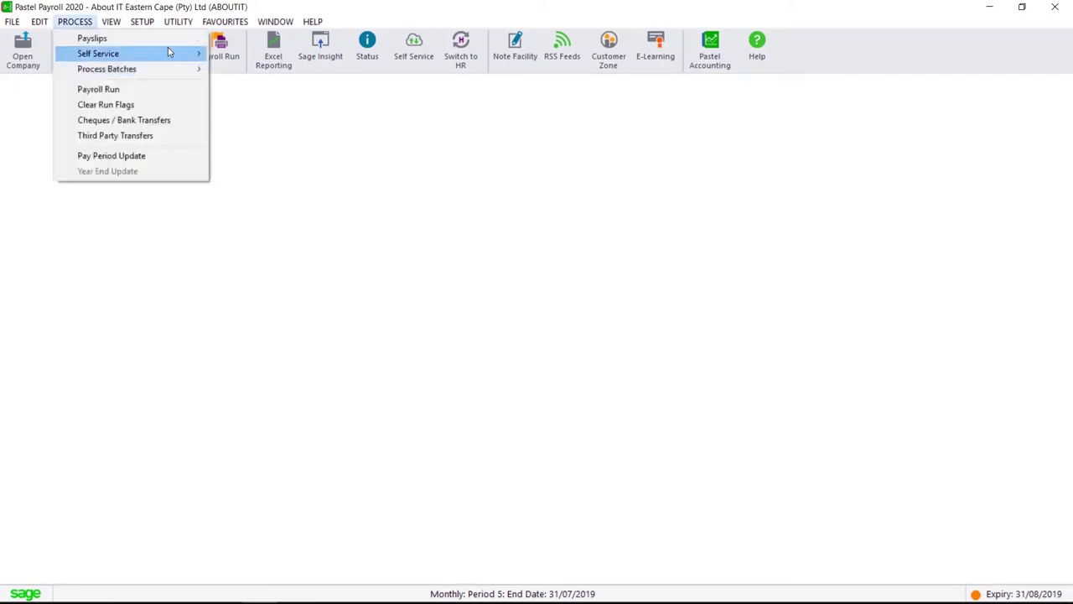
{"action": "mouse_move", "coordinate": [168, 47]}
{"action": "mouse_move", "coordinate": [326, 104]}
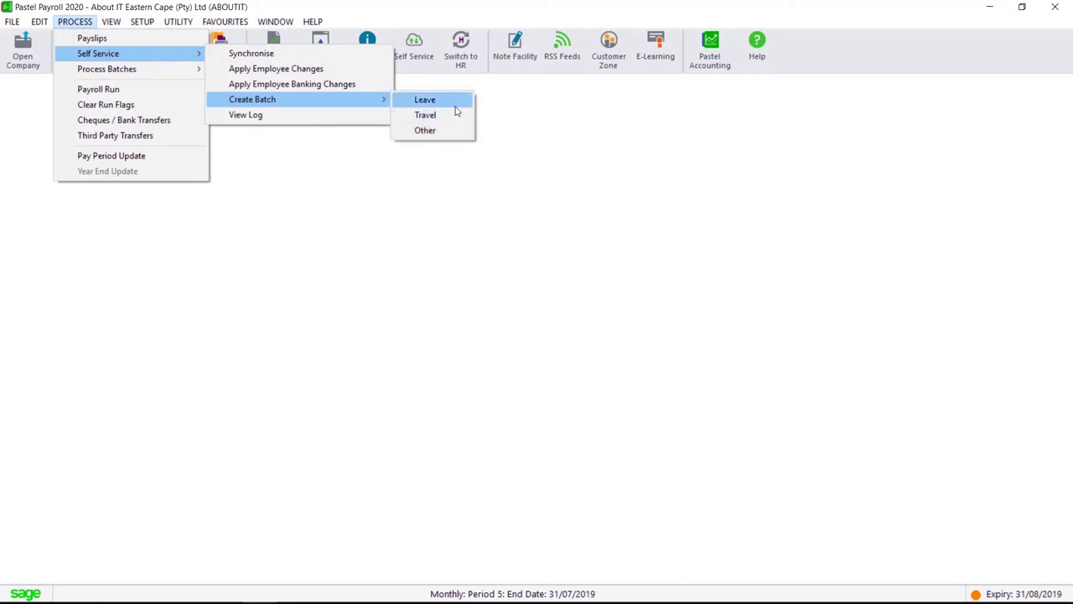
{"action": "left_click", "coordinate": [453, 101]}
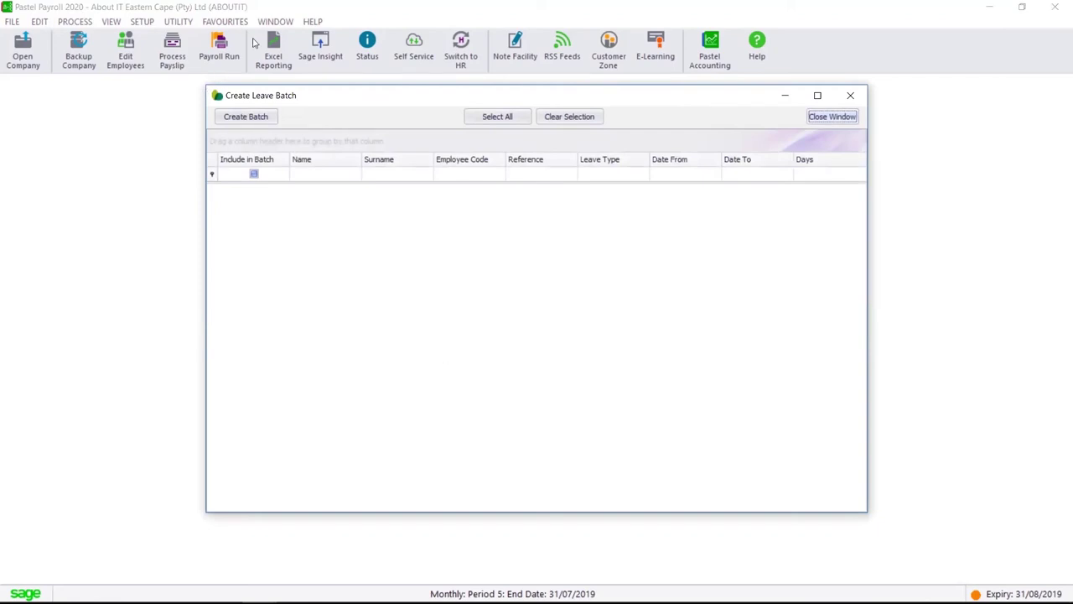
{"action": "key", "text": "Escape"}
{"action": "left_click", "coordinate": [78, 22]}
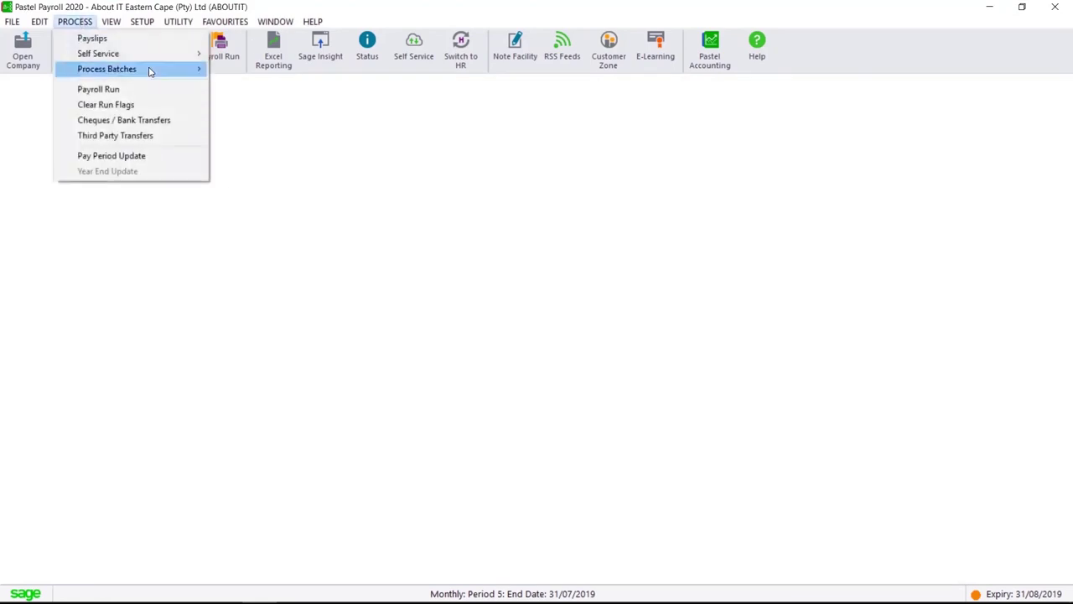
Open the Process Batch Transactions screen for About IT Eastern Cape
{"action": "mouse_move", "coordinate": [148, 70]}
{"action": "left_click", "coordinate": [260, 69]}
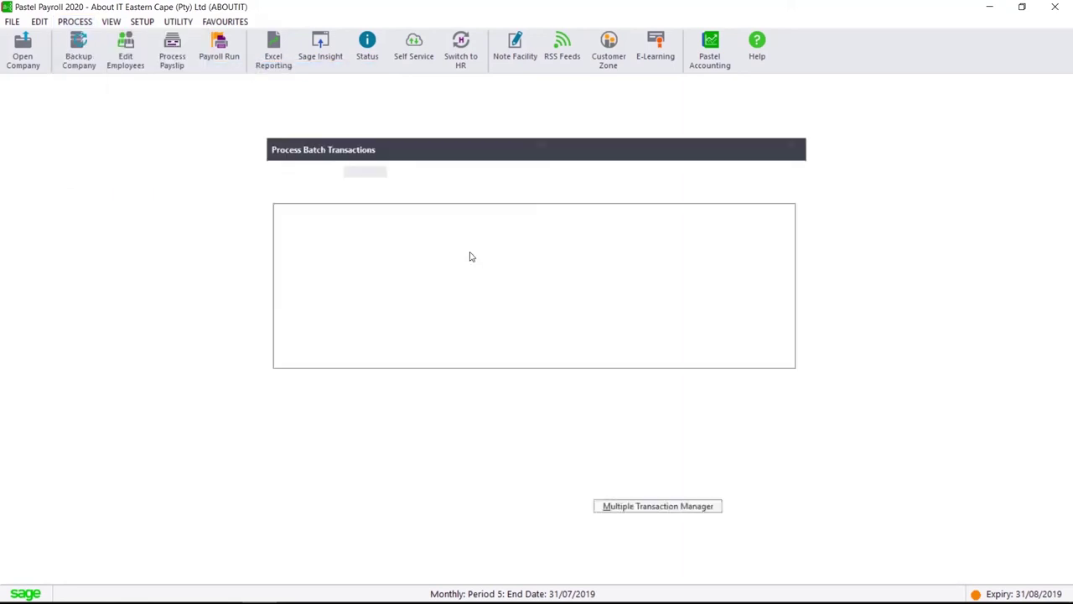